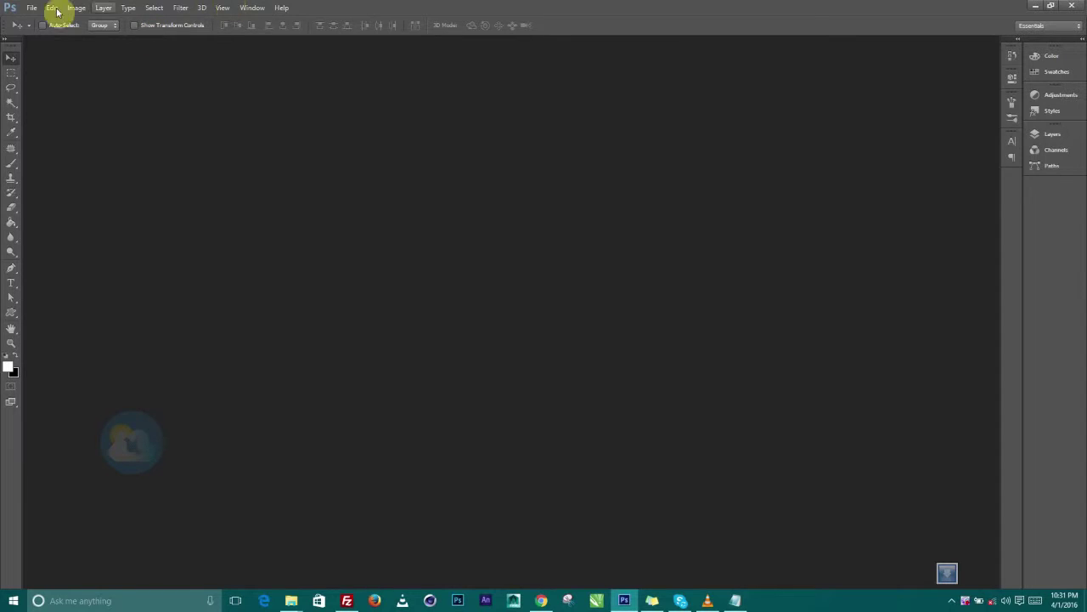
# Look through the menus and the marquee, lasso, wand and eyedropper tools, ending with the Move tool active
pyautogui.click(32, 9)
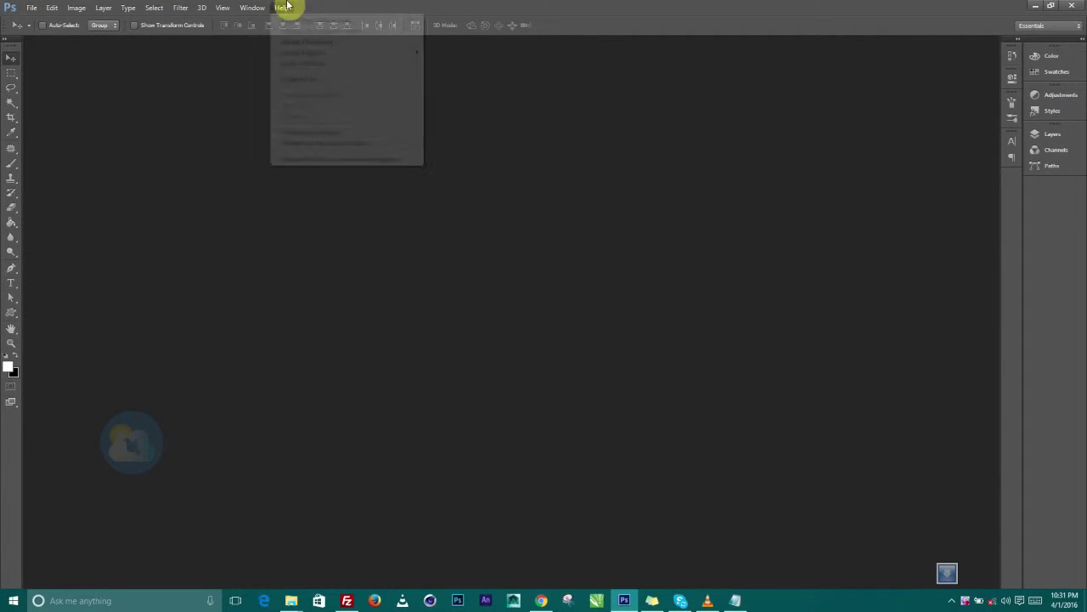
pyautogui.click(98, 98)
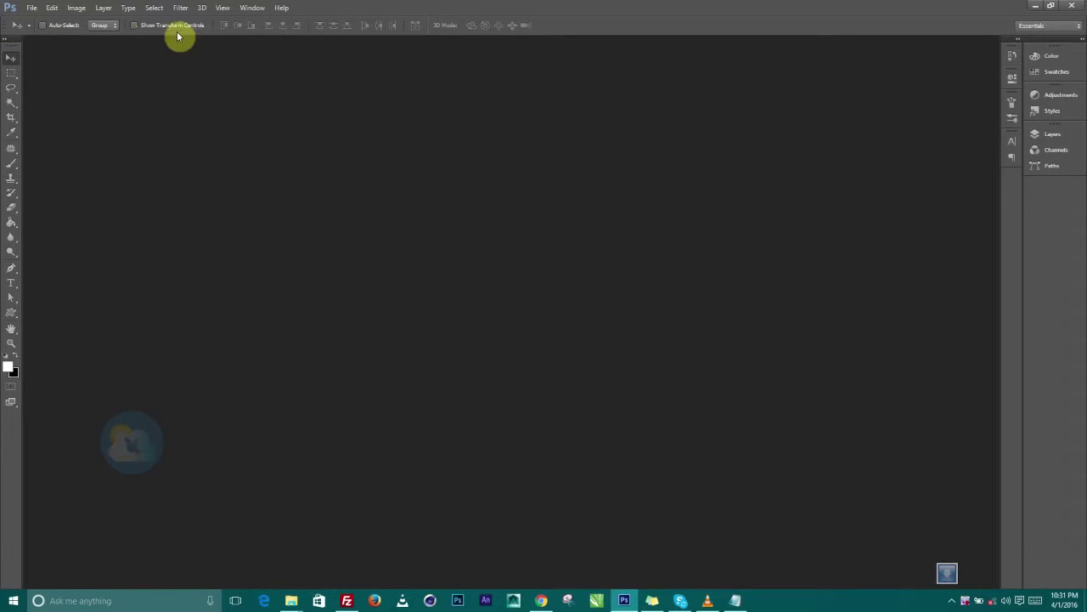
pyautogui.click(12, 75)
pyautogui.click(12, 88)
pyautogui.click(11, 103)
pyautogui.click(12, 133)
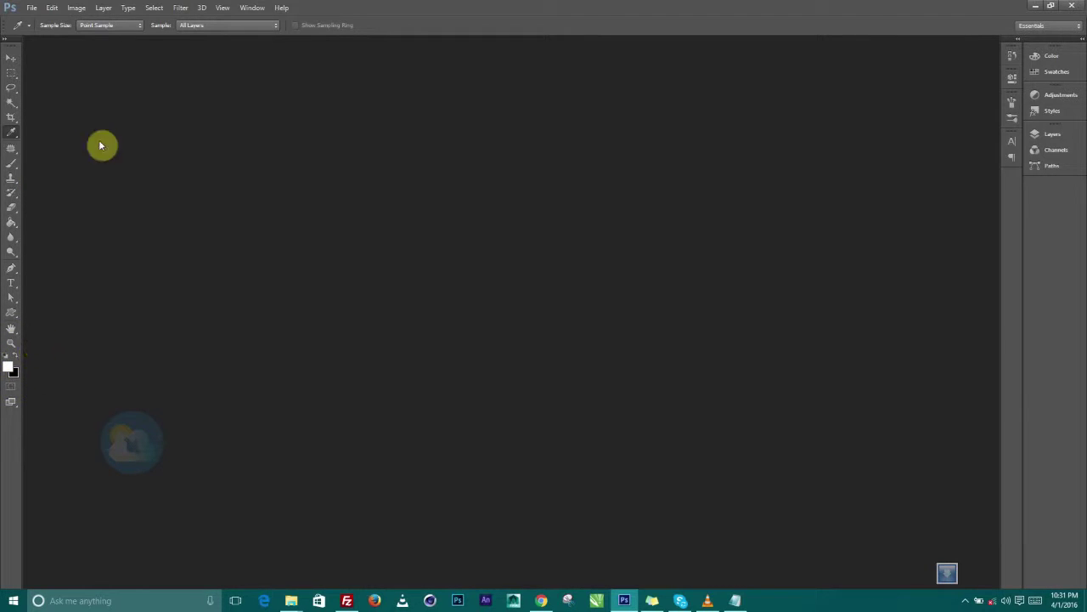
pyautogui.click(9, 60)
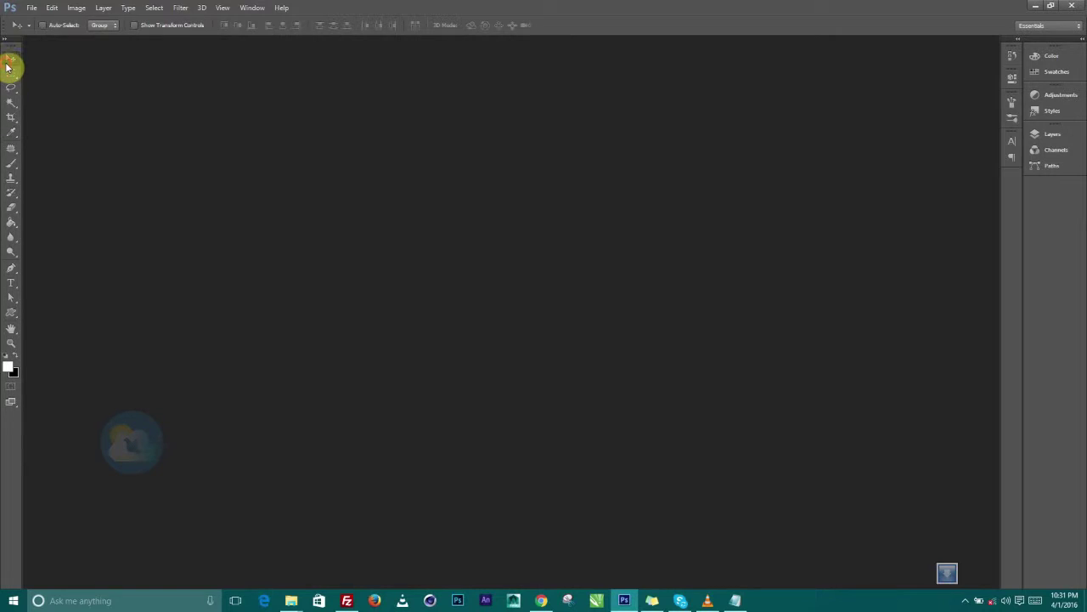
# Examine the Color, Swatches, Adjustments, Styles and Layers panels one after another, collapsing each again
pyautogui.click(1050, 57)
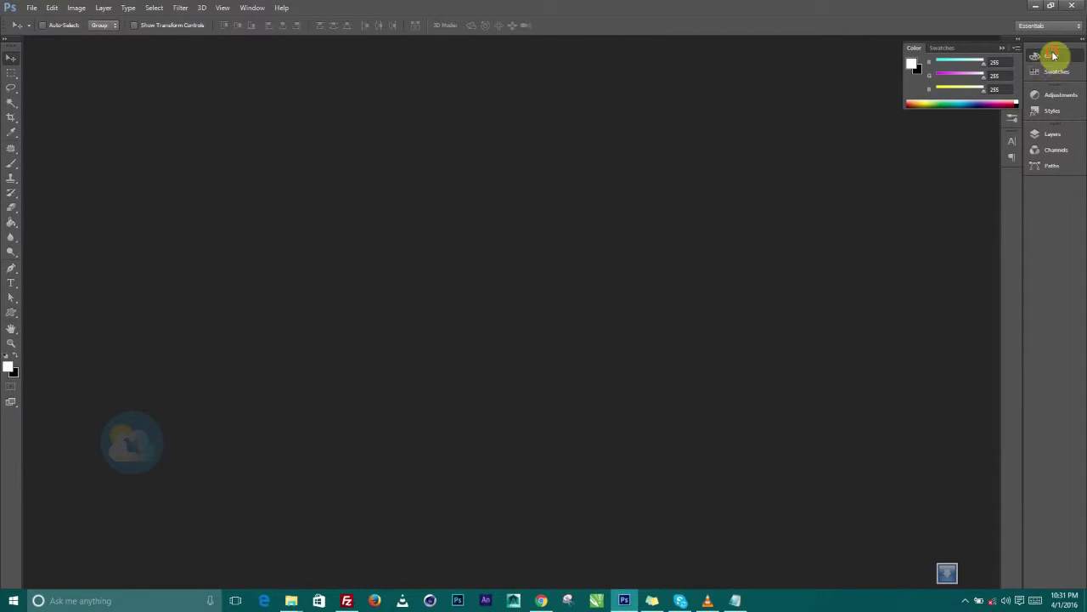
pyautogui.click(1049, 58)
pyautogui.click(1051, 73)
pyautogui.click(1053, 73)
pyautogui.click(1056, 96)
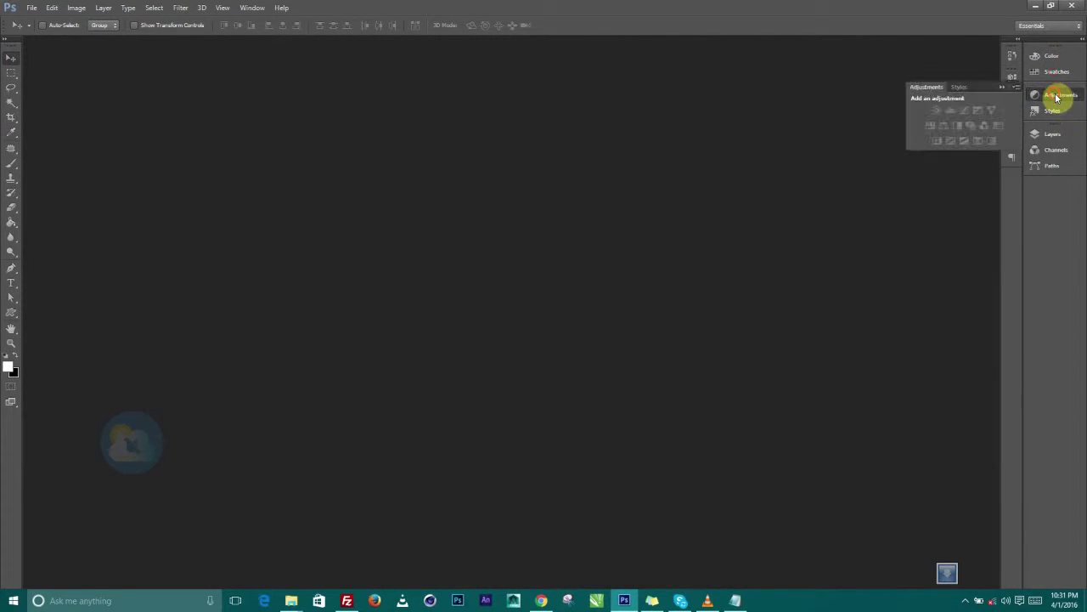
pyautogui.click(1056, 96)
pyautogui.click(1052, 112)
pyautogui.click(1051, 113)
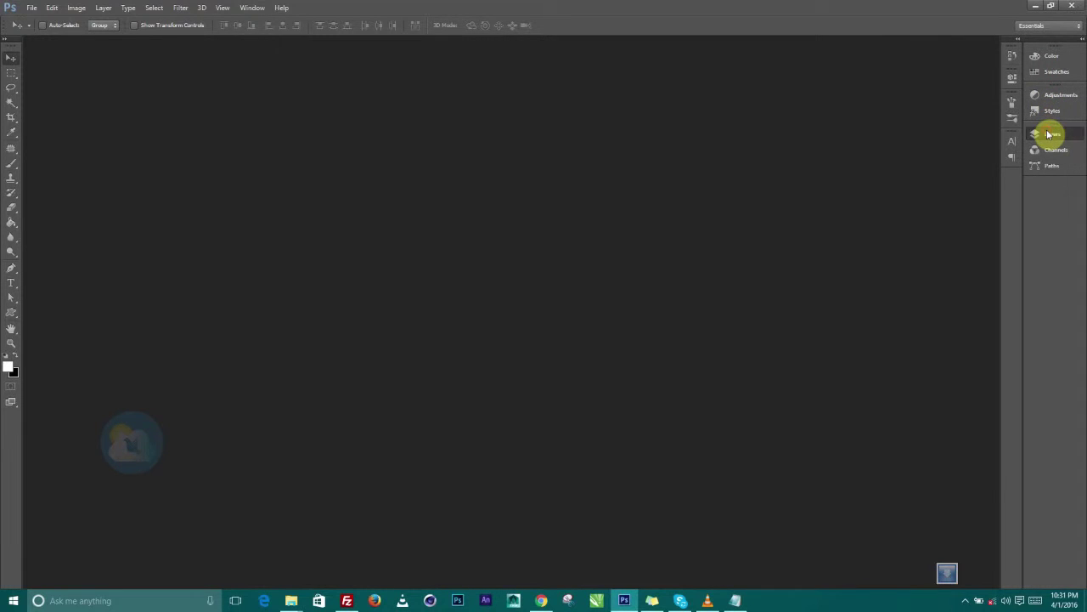
pyautogui.click(1066, 135)
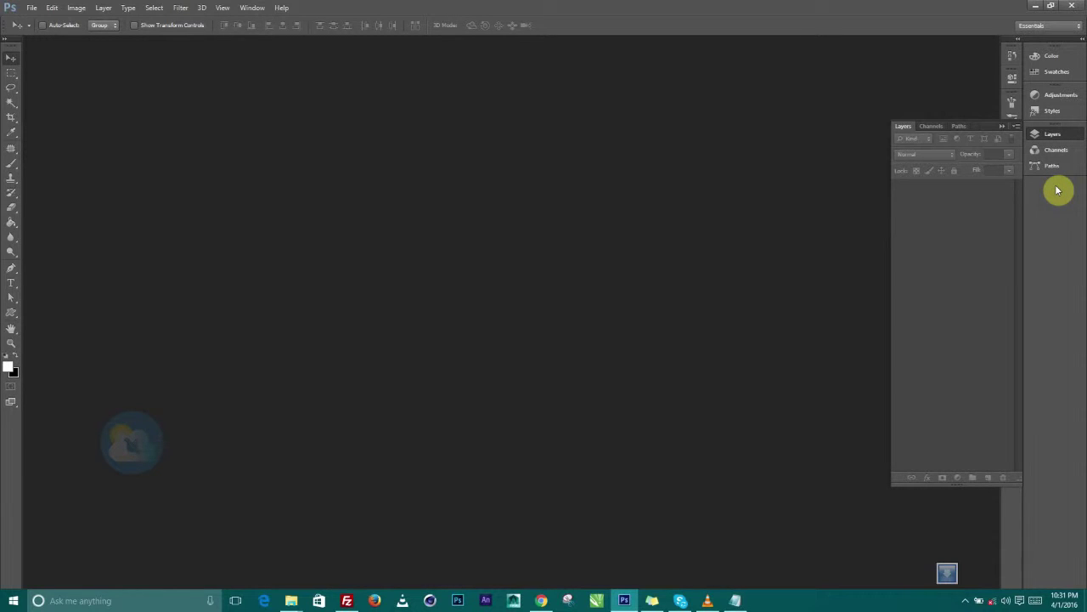
pyautogui.click(1004, 127)
# Preview the Painting, Typography and Photography workspaces and return to the Essentials workspace
pyautogui.click(1053, 26)
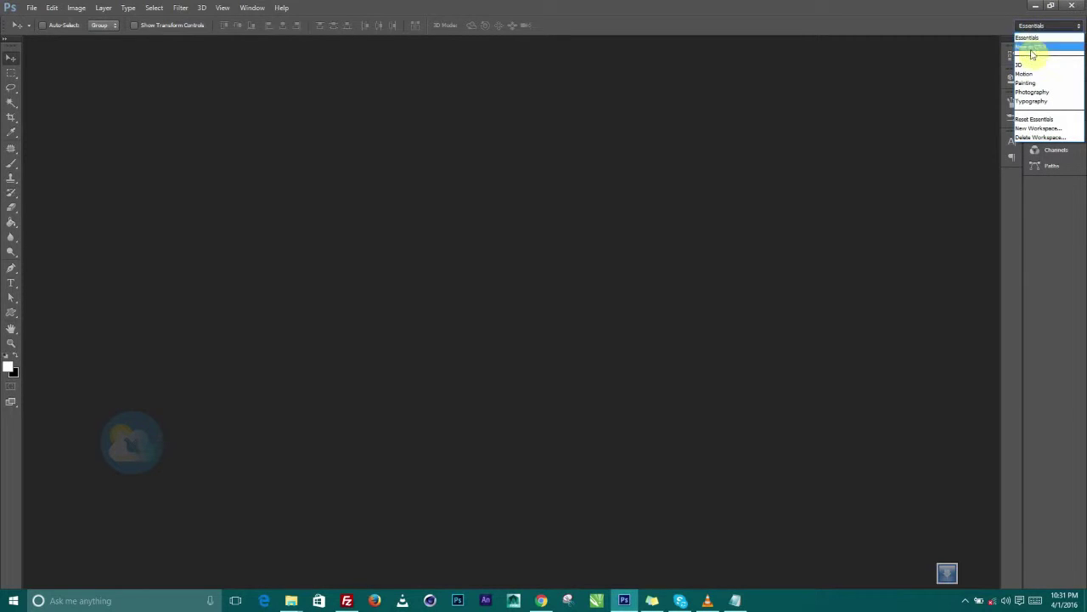
pyautogui.click(1027, 40)
pyautogui.click(1038, 27)
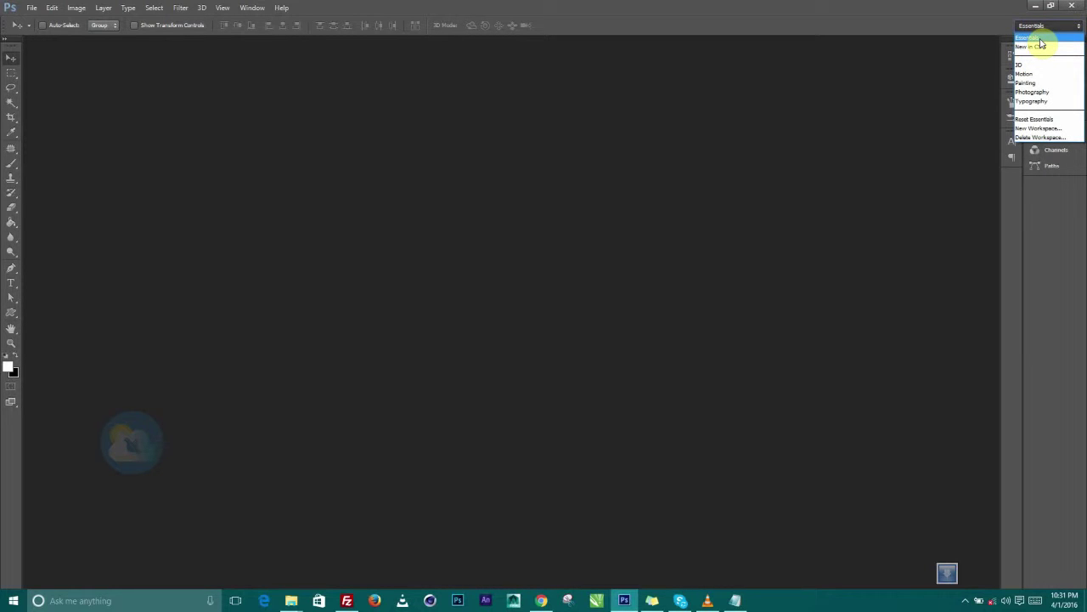
pyautogui.click(1029, 82)
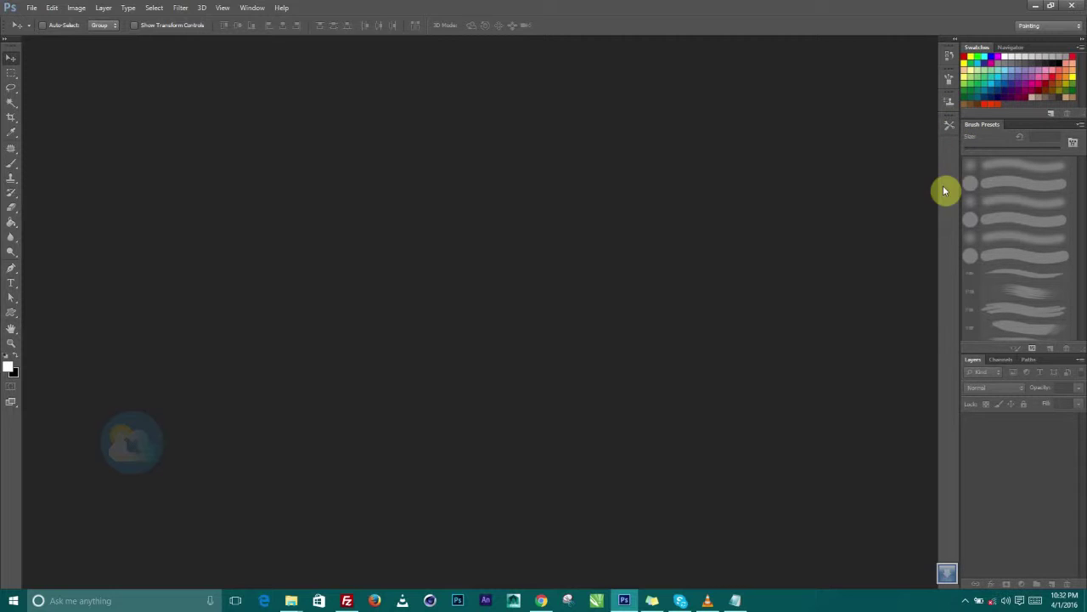
pyautogui.click(1035, 27)
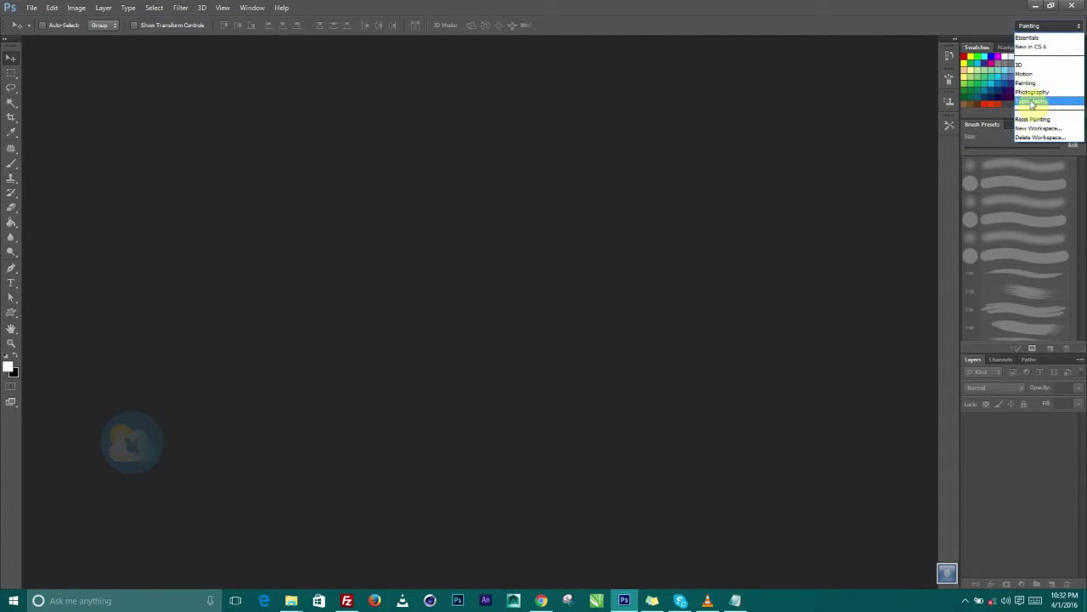
pyautogui.click(1032, 103)
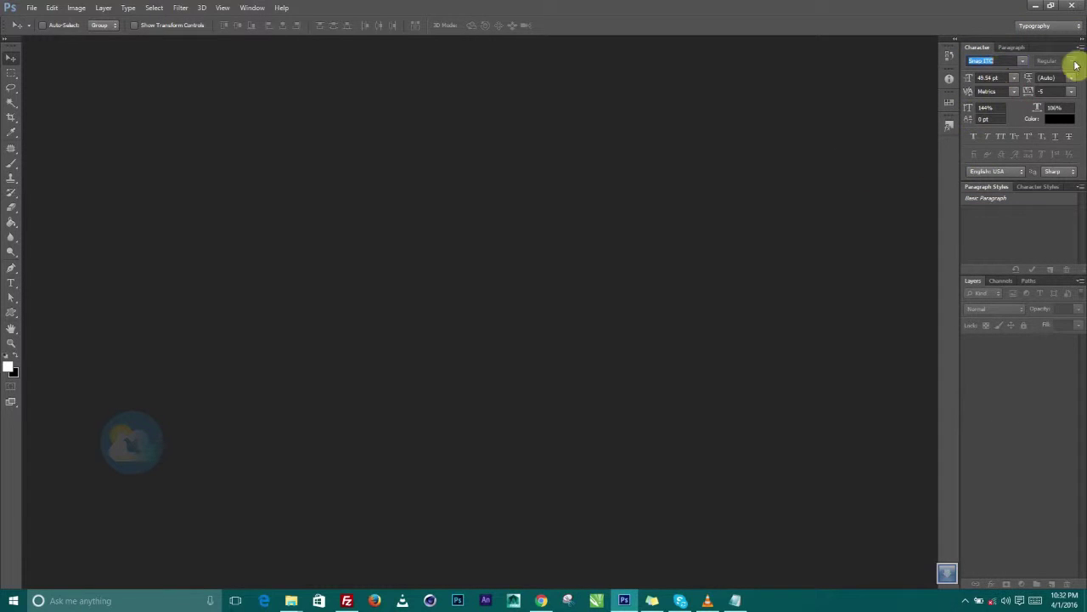
pyautogui.click(1053, 25)
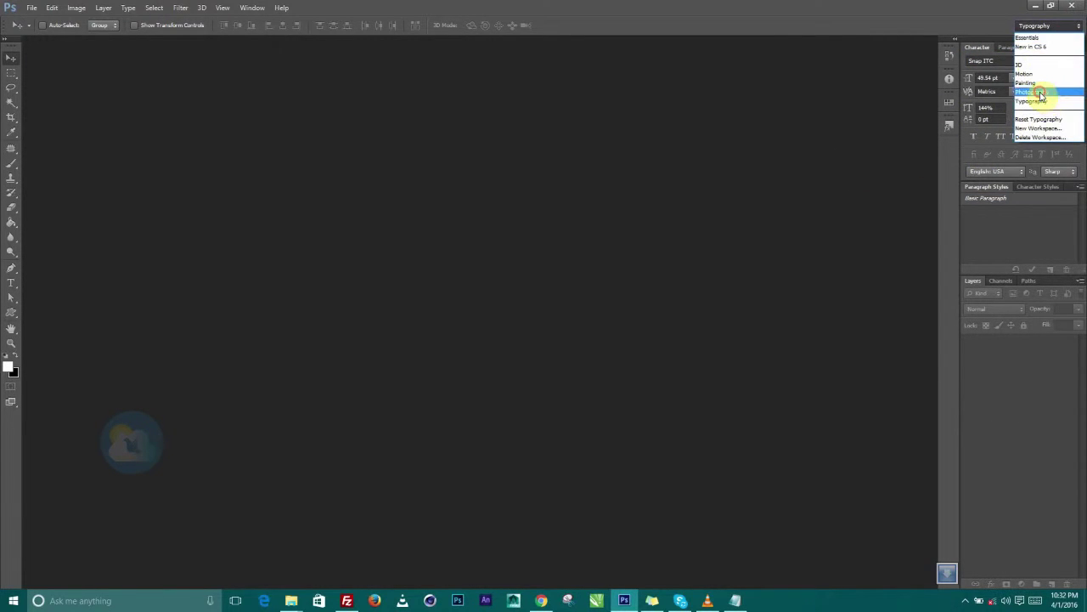
pyautogui.click(1041, 93)
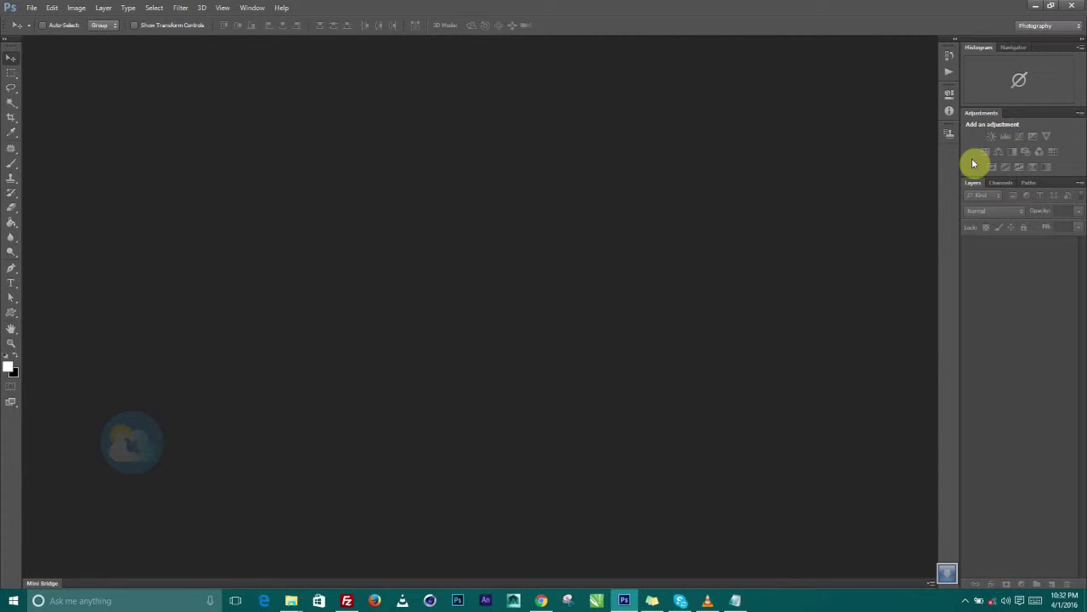
pyautogui.click(1048, 26)
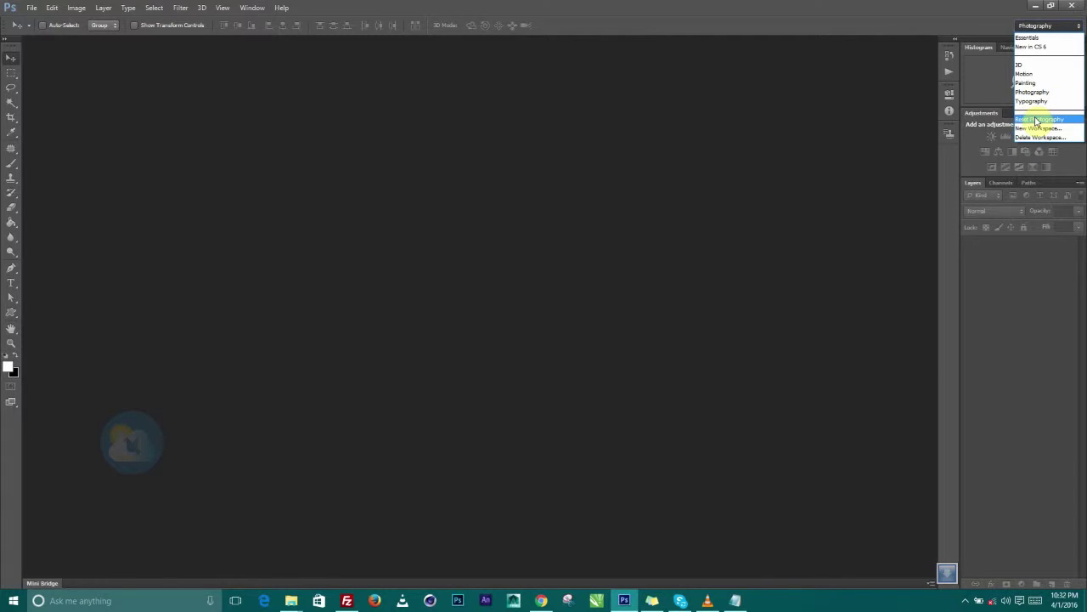
pyautogui.click(1031, 39)
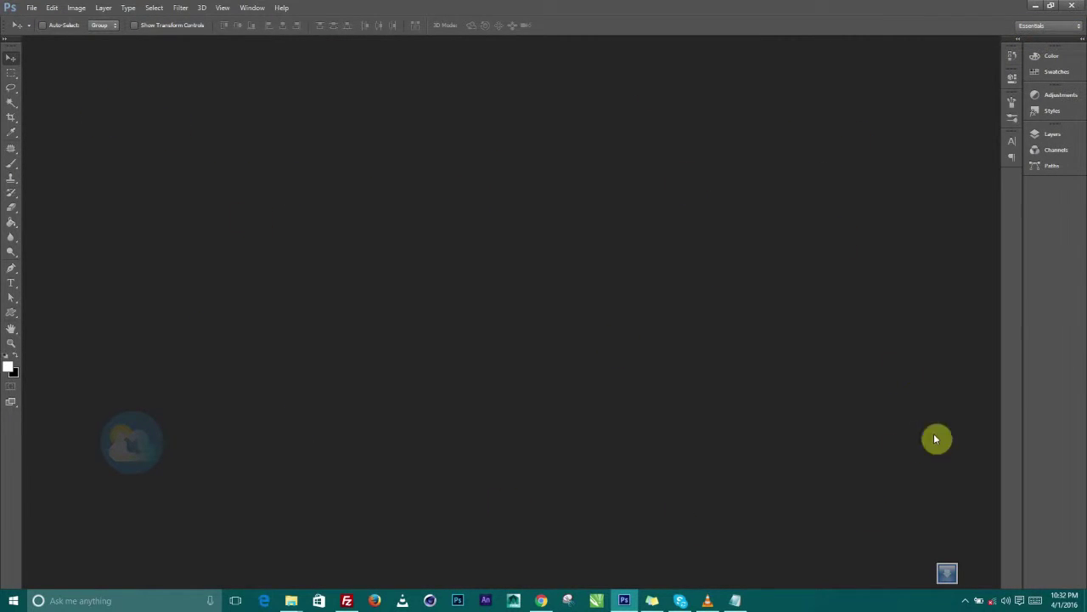
pyautogui.moveTo(946, 575); pyautogui.dragTo(932, 594)
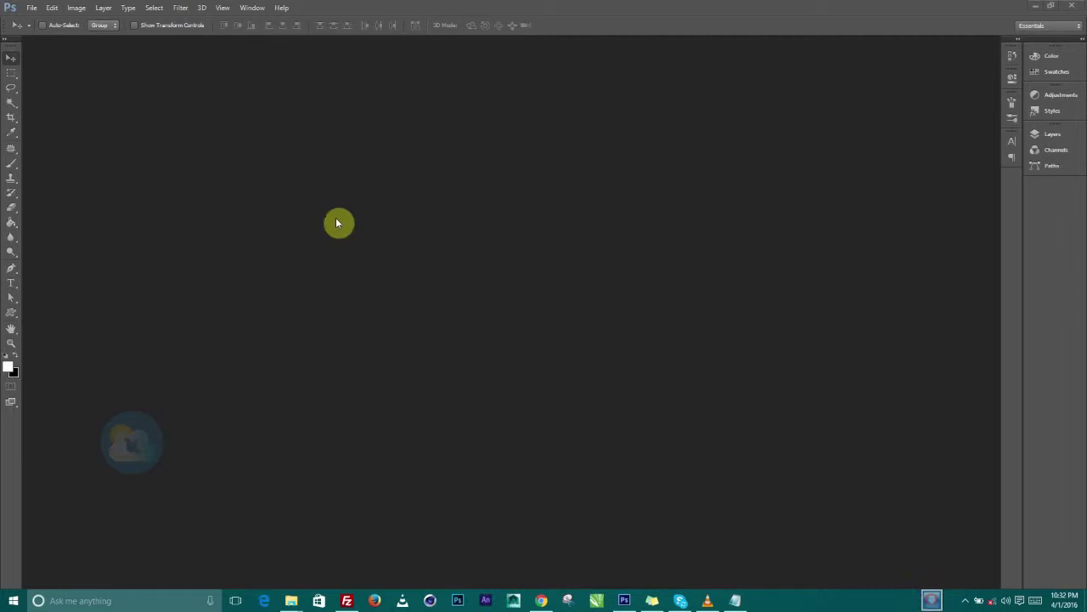
pyautogui.click(439, 308)
pyautogui.click(809, 200)
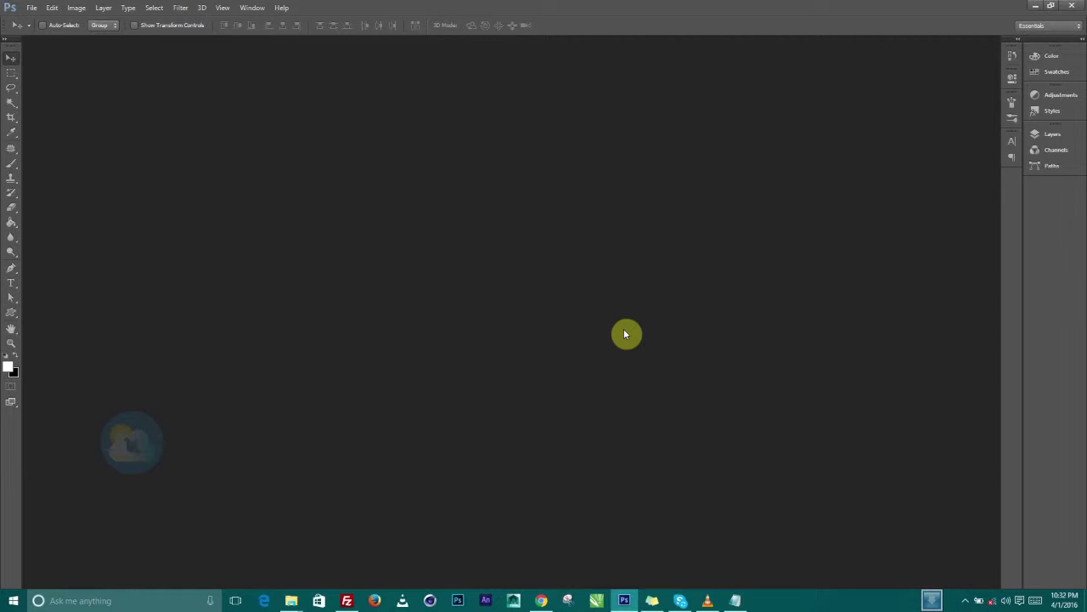
pyautogui.click(30, 8)
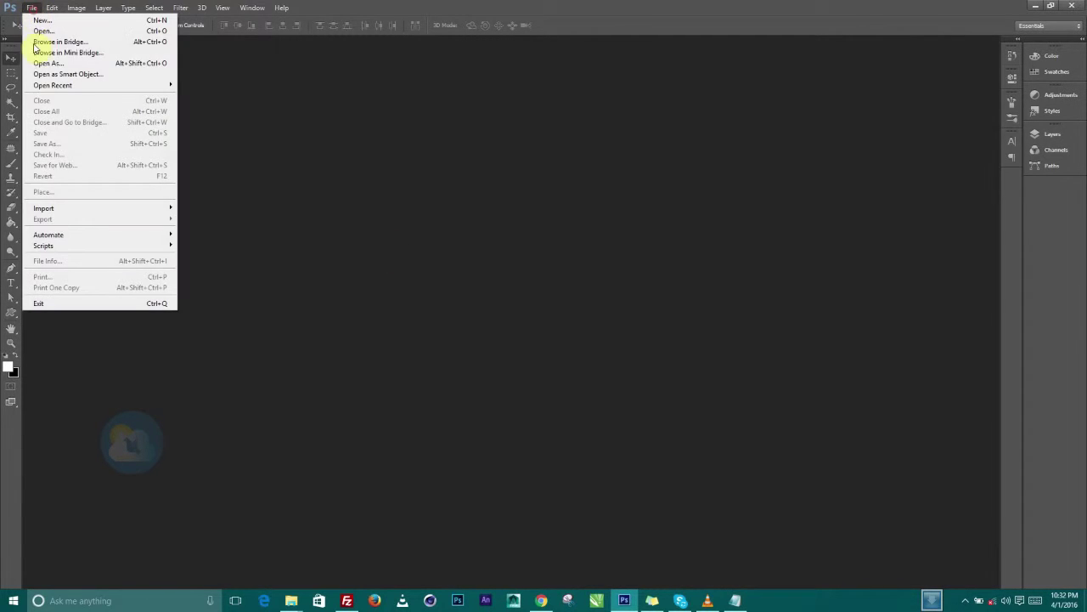
pyautogui.click(32, 9)
pyautogui.click(32, 9)
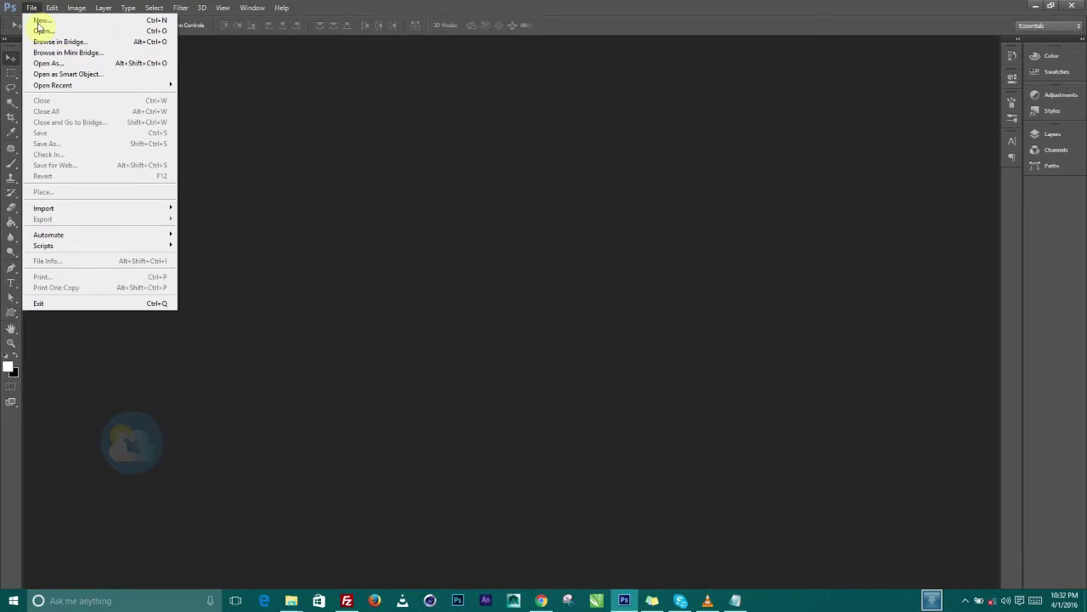
pyautogui.click(596, 200)
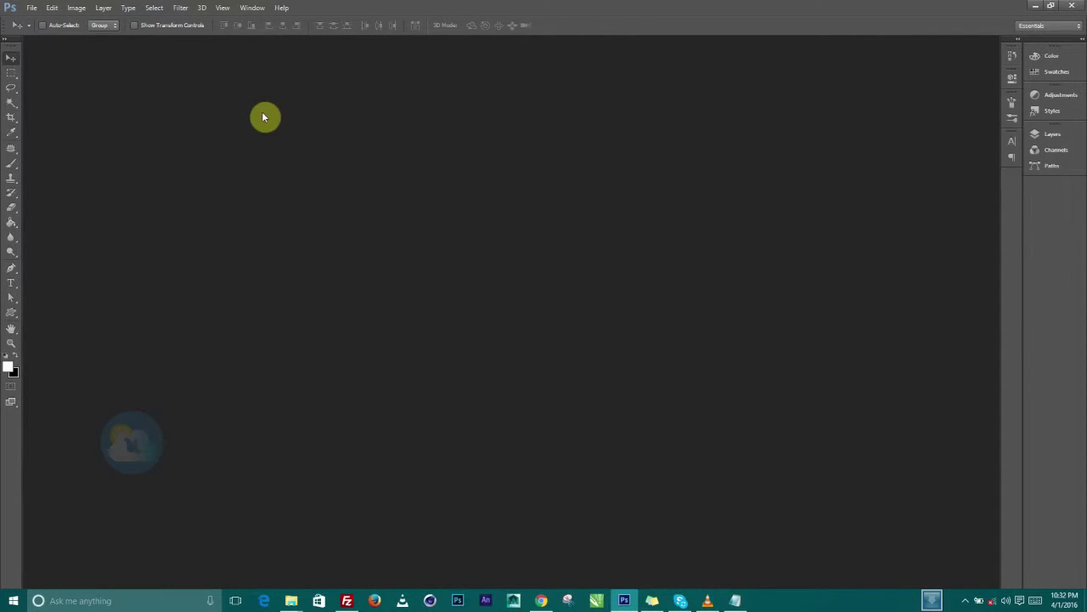
# Start a new document and name it first_day
pyautogui.click(34, 9)
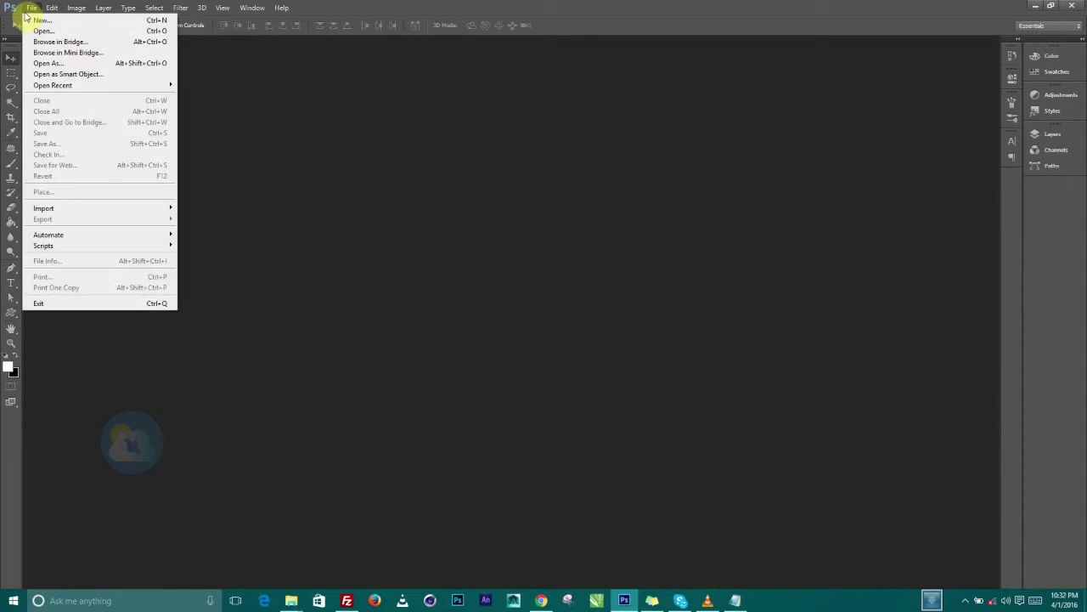
pyautogui.click(38, 20)
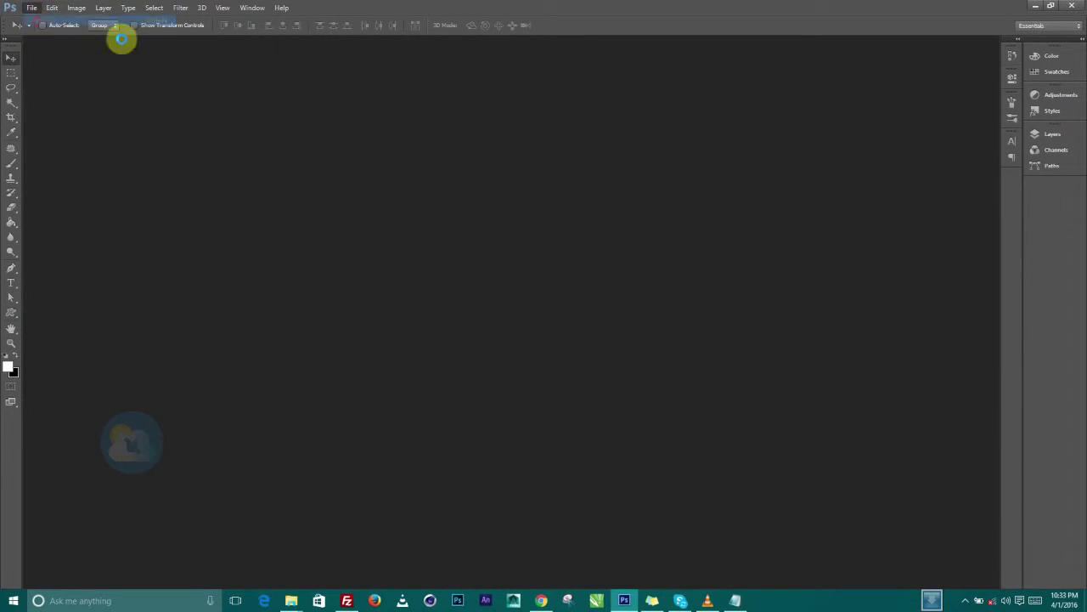
pyautogui.moveTo(413, 151); pyautogui.dragTo(392, 146)
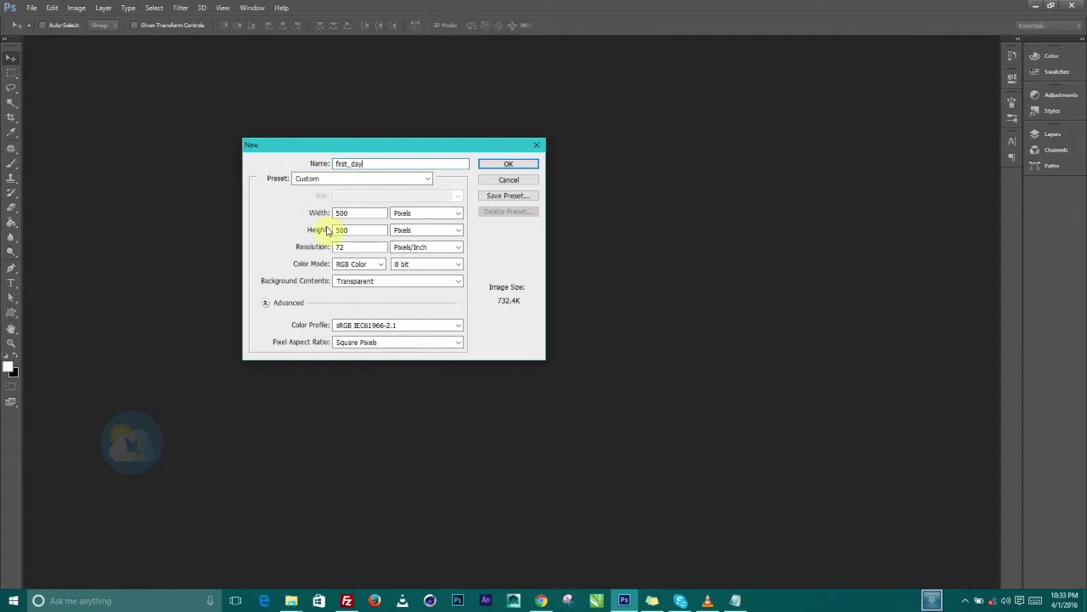
# Try the International Paper preset for the new document and look through its paper sizes
pyautogui.click(368, 178)
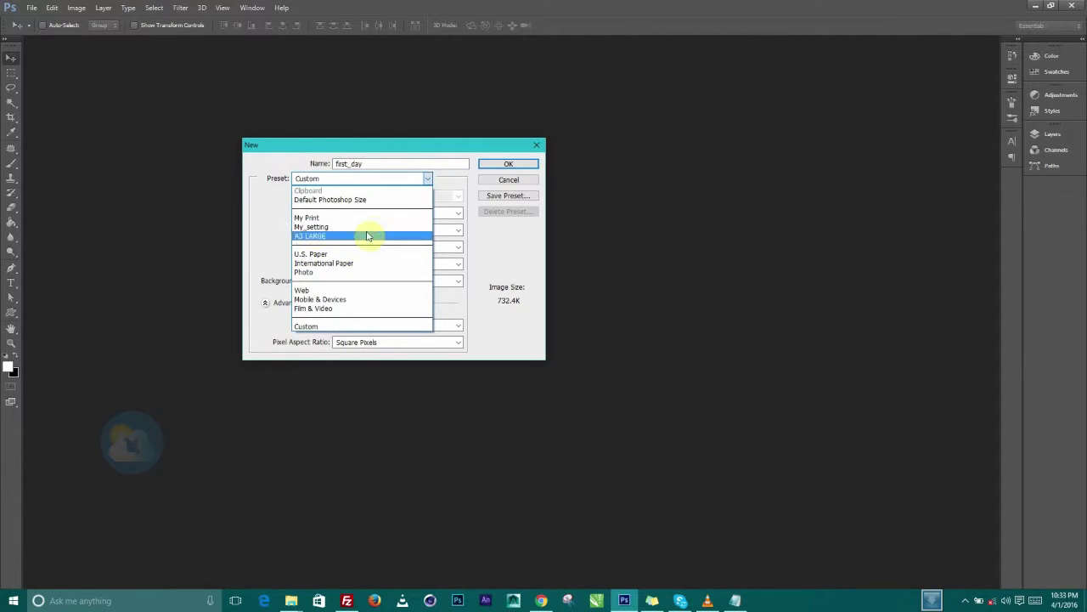
pyautogui.click(315, 262)
pyautogui.click(364, 197)
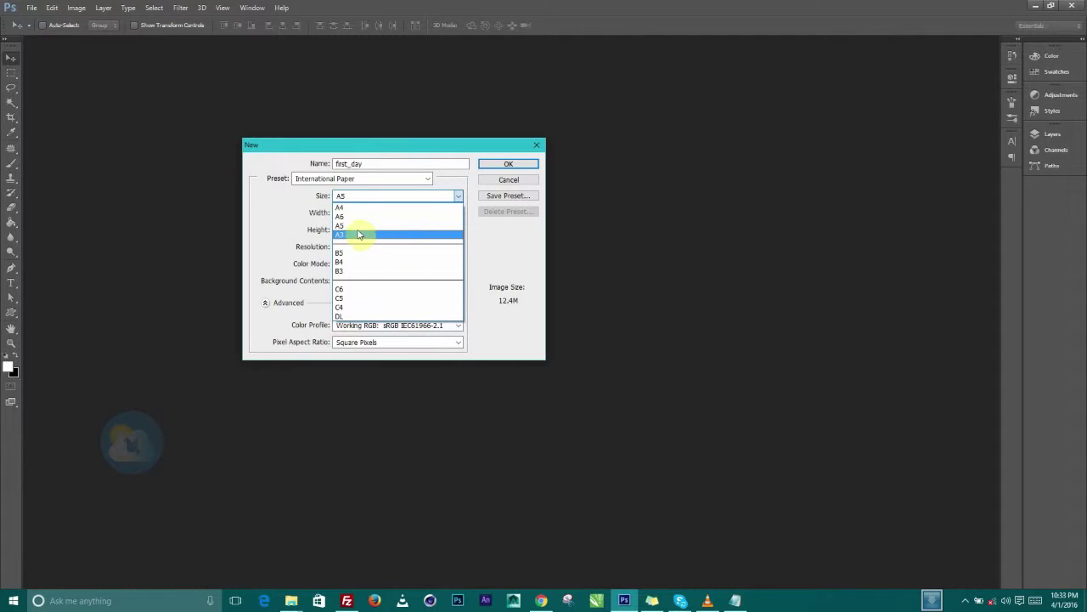
pyautogui.click(290, 227)
# Apply the U.S. Paper preset to the new document with the Legal size
pyautogui.click(332, 180)
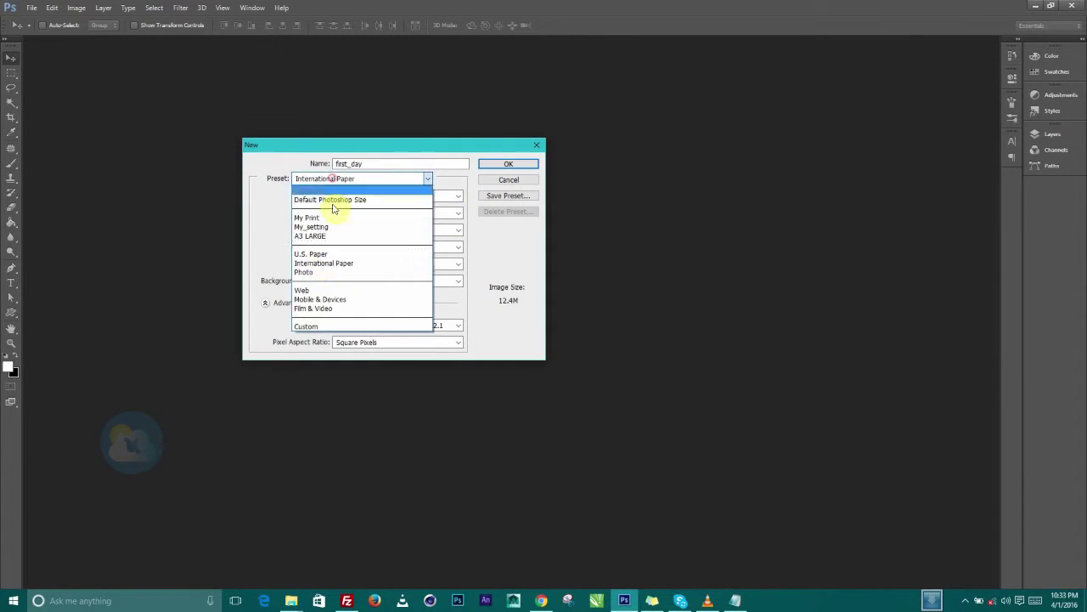
pyautogui.click(330, 254)
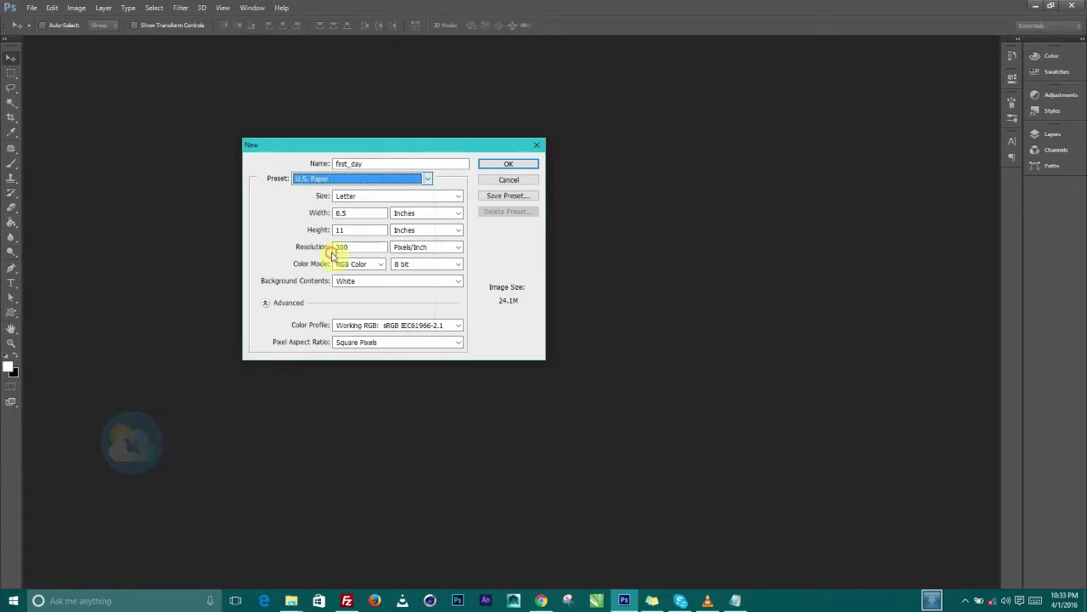
pyautogui.click(359, 200)
pyautogui.click(271, 202)
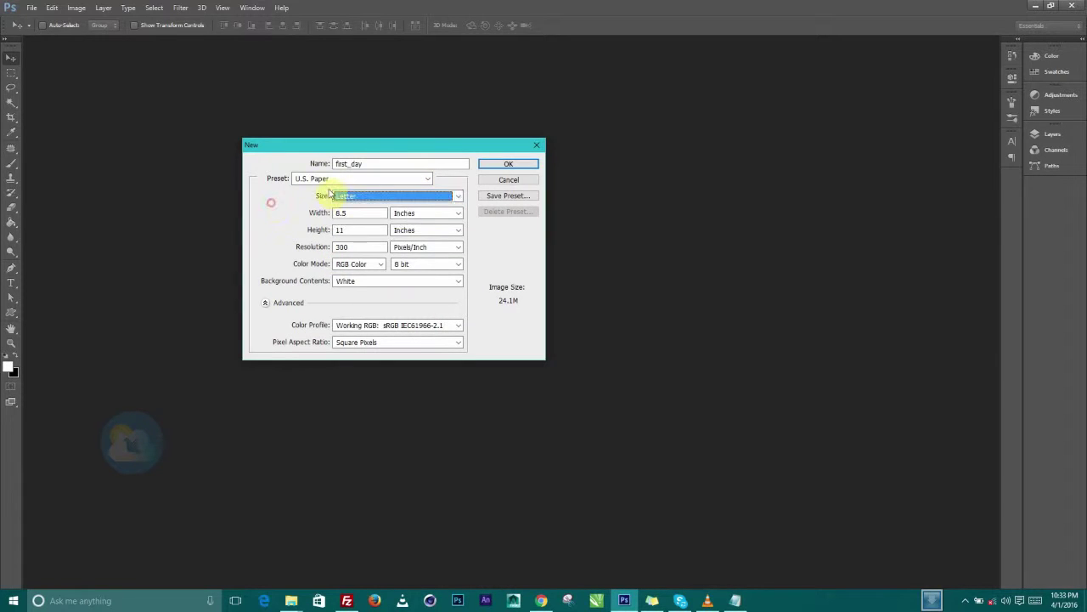
pyautogui.click(349, 200)
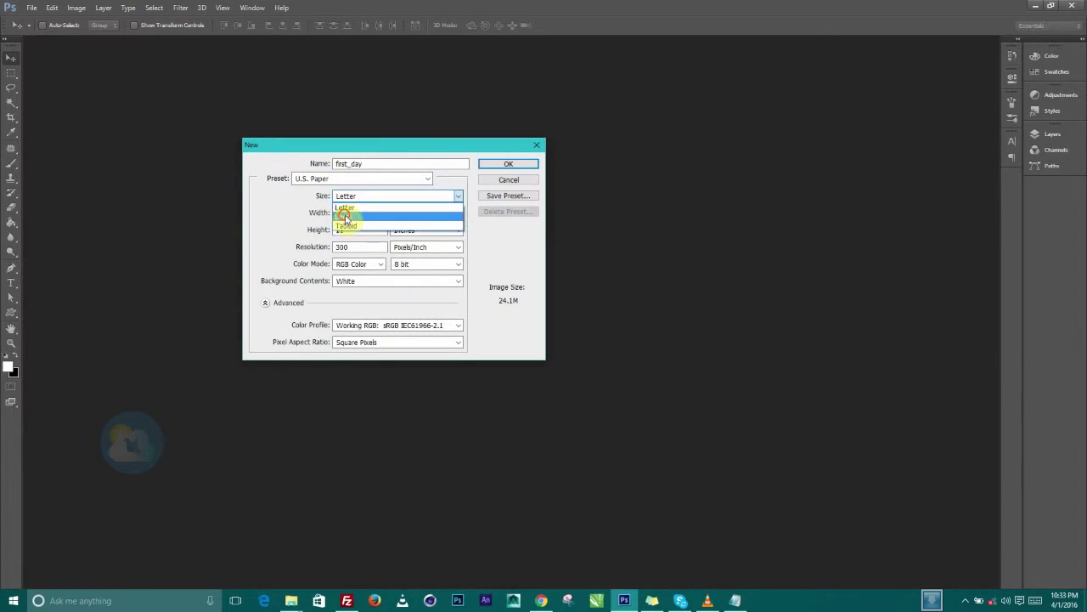
pyautogui.click(340, 225)
# Compare the width and height of the Letter and Legal paper sizes
pyautogui.doubleClick(353, 213)
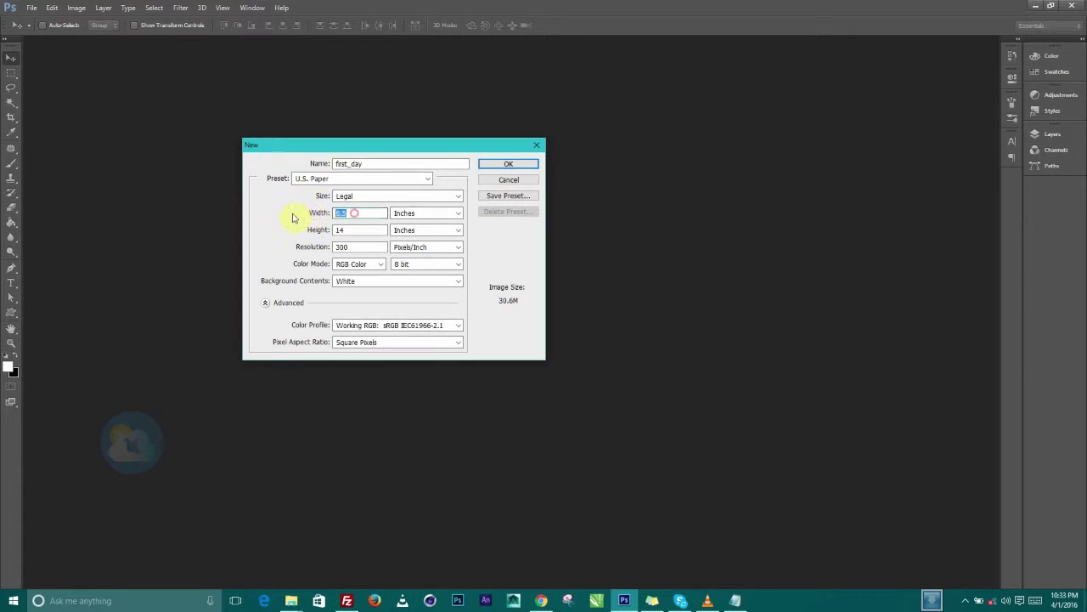
pyautogui.click(357, 198)
pyautogui.click(351, 214)
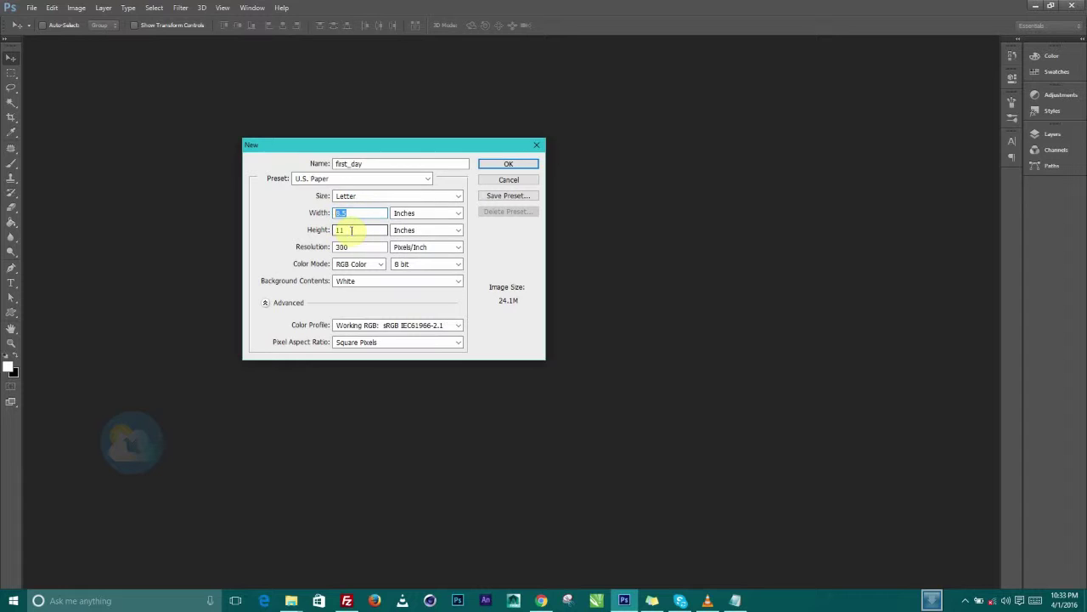
pyautogui.click(345, 194)
pyautogui.click(346, 222)
# Set the new document's width and height to 500 pixels each
pyautogui.doubleClick(355, 213)
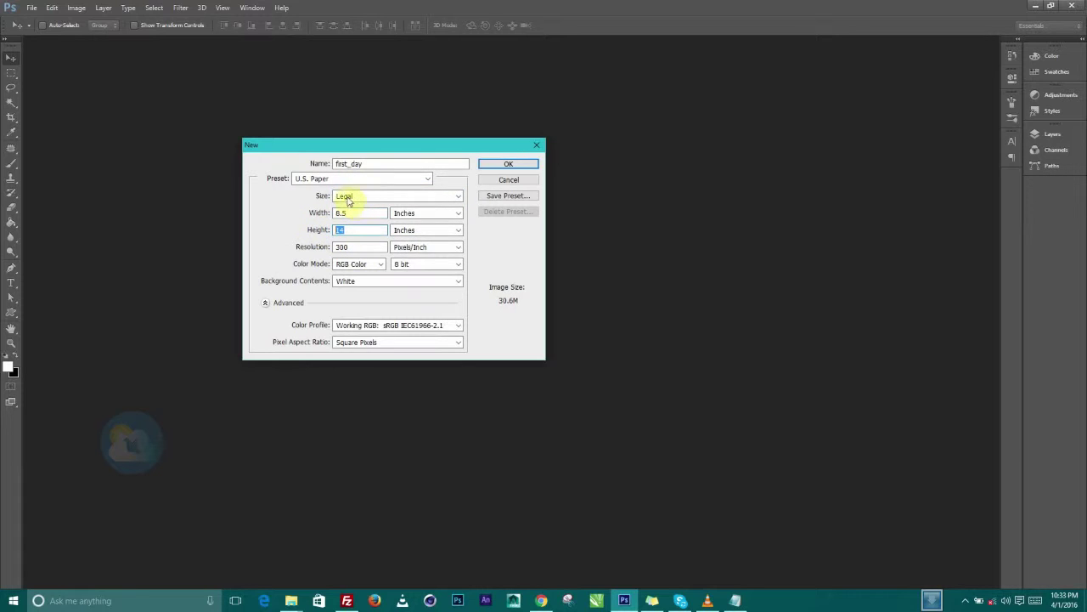
pyautogui.click(358, 229)
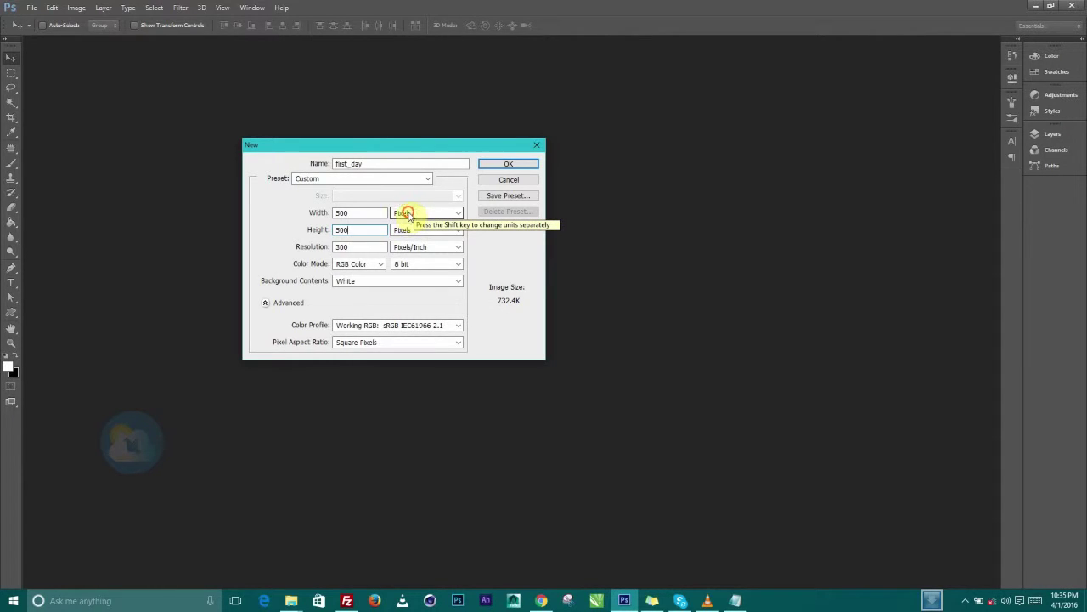
# Try inches, centimeters, millimeters and picas as the width unit for the new document
pyautogui.click(408, 214)
pyautogui.click(401, 233)
pyautogui.click(419, 217)
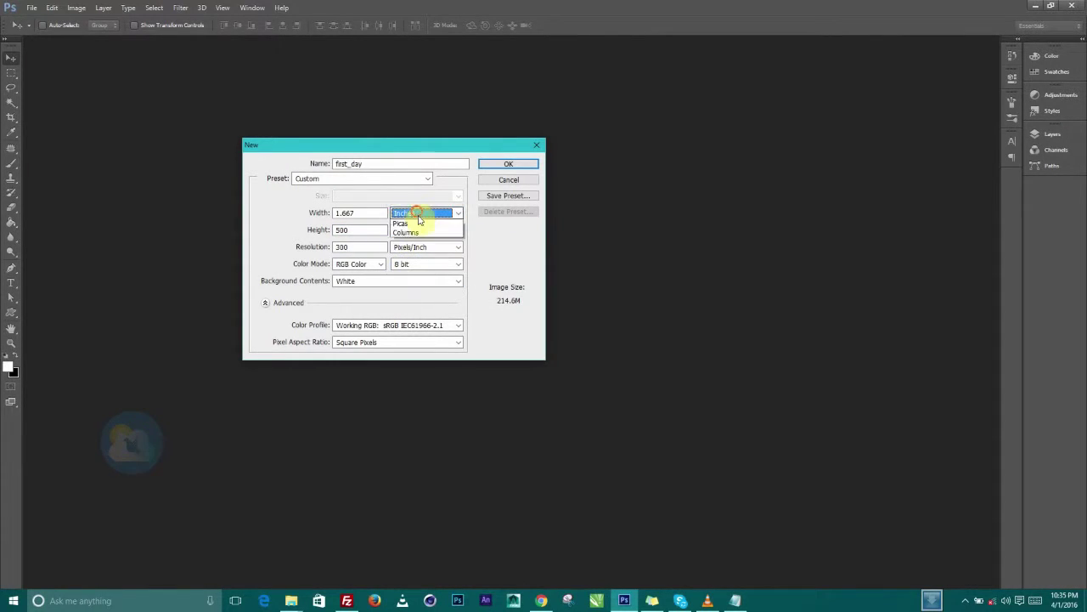
pyautogui.click(412, 241)
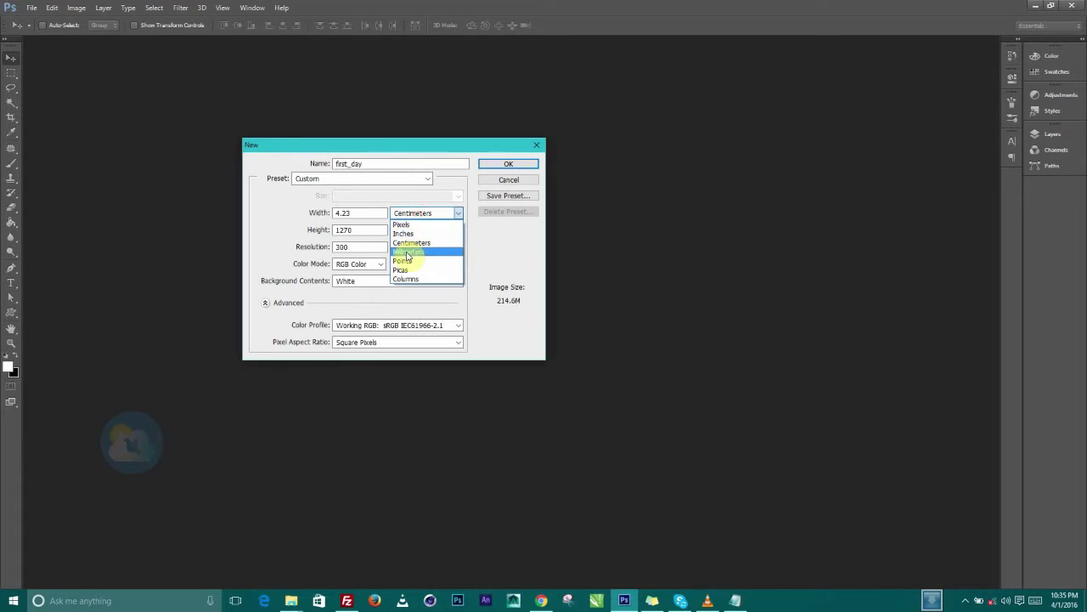
pyautogui.click(406, 252)
pyautogui.click(419, 213)
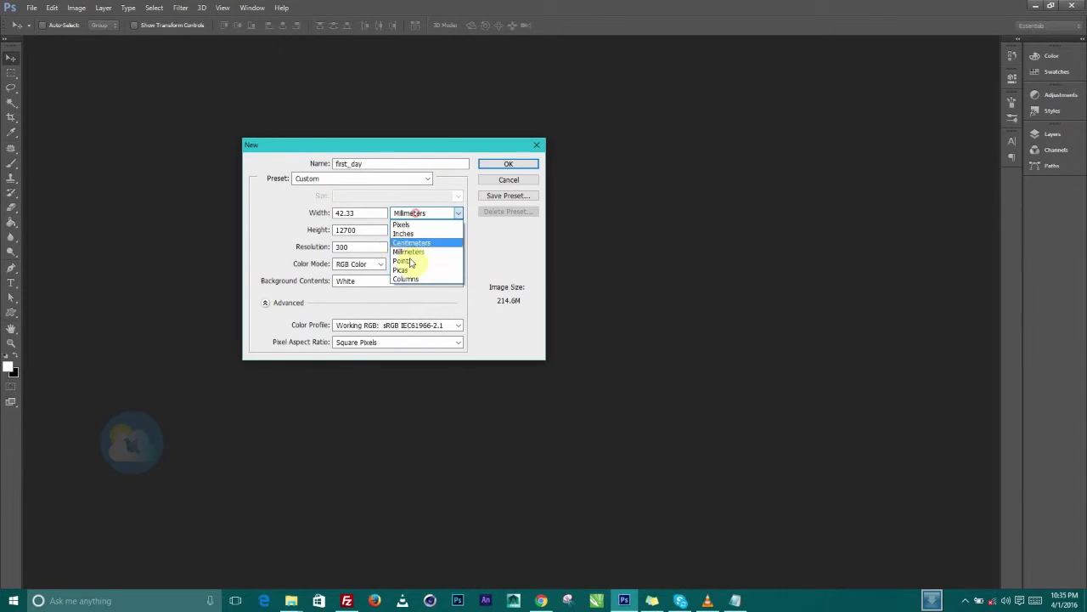
pyautogui.click(403, 270)
# Return the width unit to pixels and set the new document's width and height to 500 pixels each
pyautogui.click(419, 213)
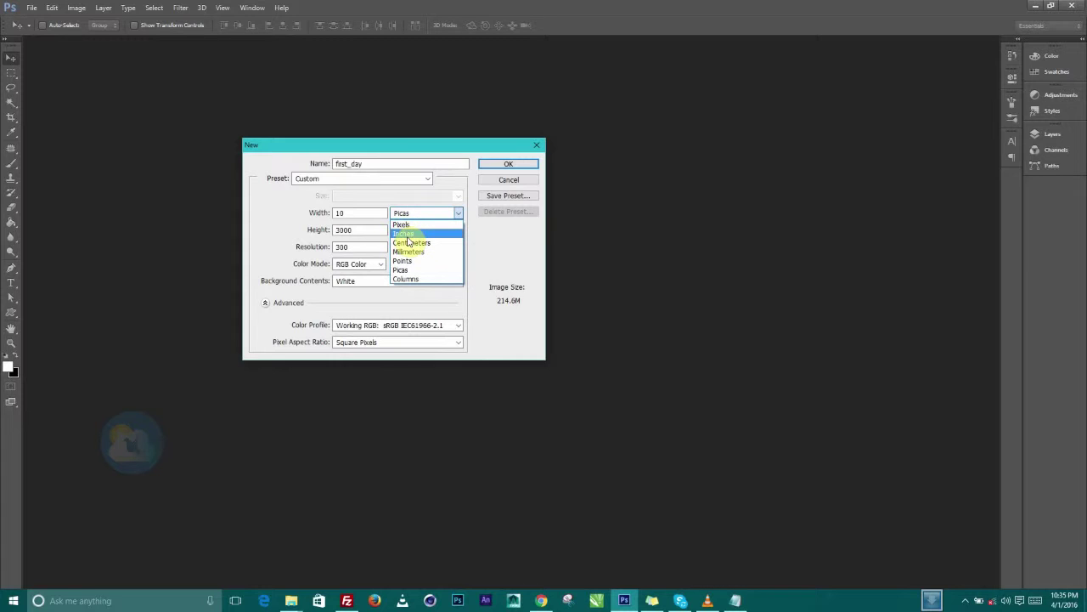
pyautogui.click(401, 224)
pyautogui.moveTo(360, 214); pyautogui.dragTo(312, 211)
pyautogui.write('500')
pyautogui.moveTo(366, 230); pyautogui.dragTo(284, 252)
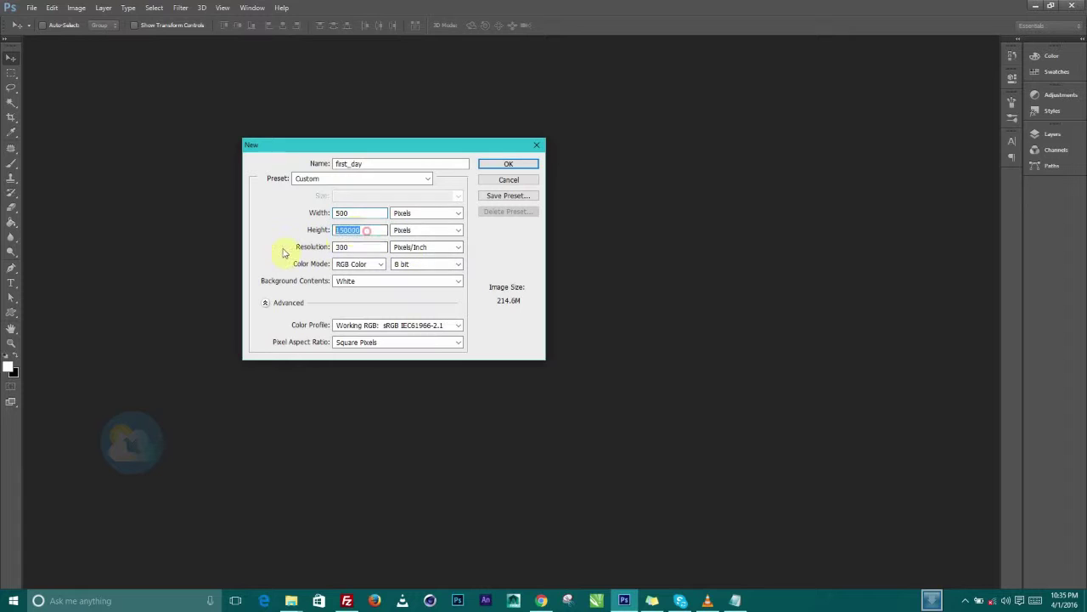
pyautogui.write('500')
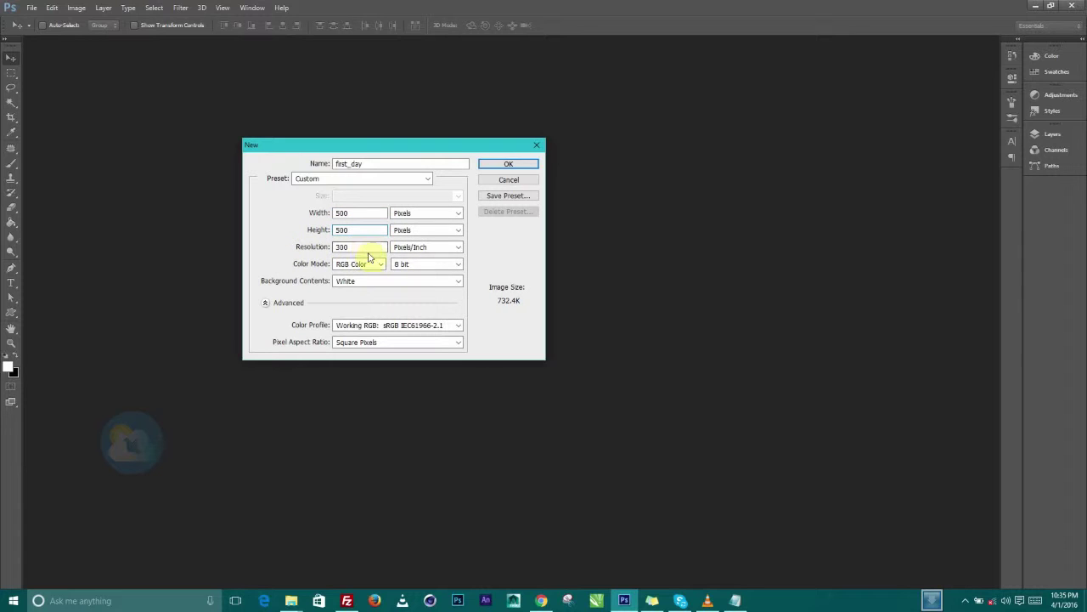
# Set the new document's resolution to 72 pixels/inch
pyautogui.moveTo(364, 248); pyautogui.dragTo(286, 253)
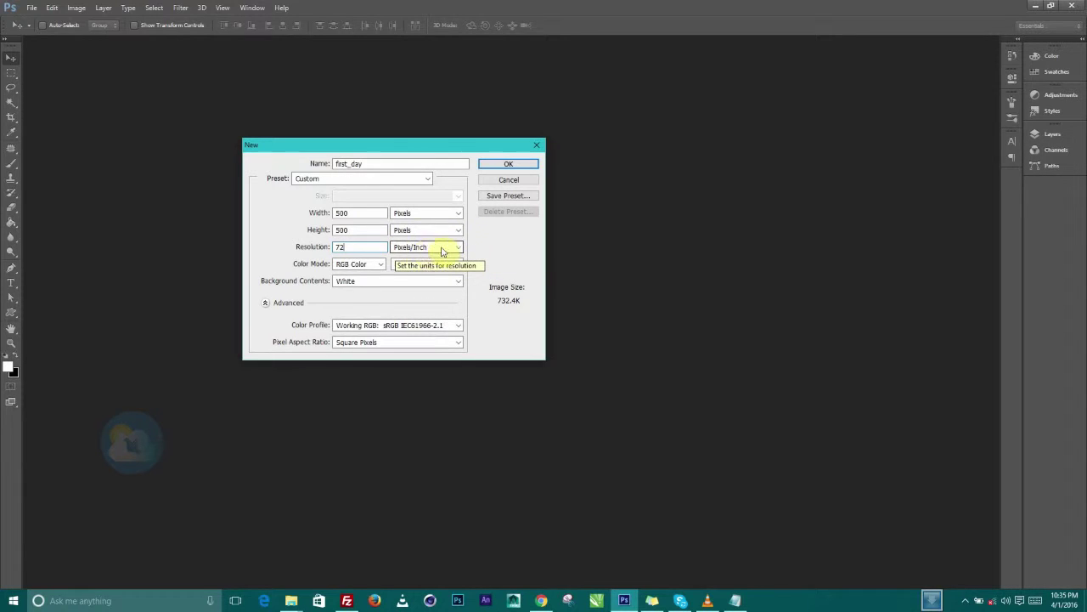
pyautogui.click(440, 250)
pyautogui.click(437, 253)
pyautogui.click(429, 248)
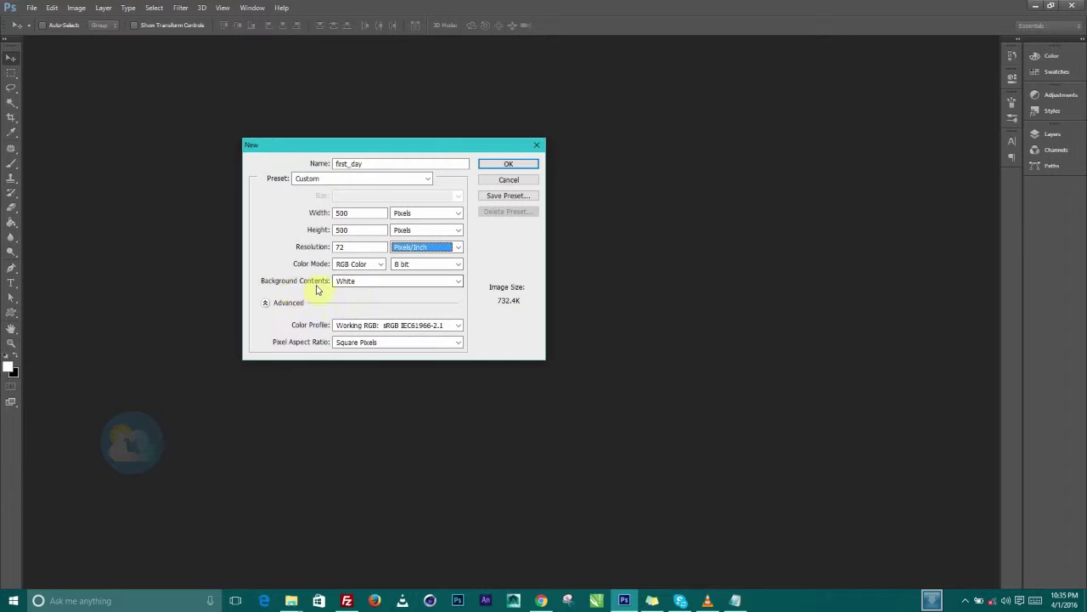
# Set the background contents to Transparent and create the first_day document
pyautogui.click(351, 282)
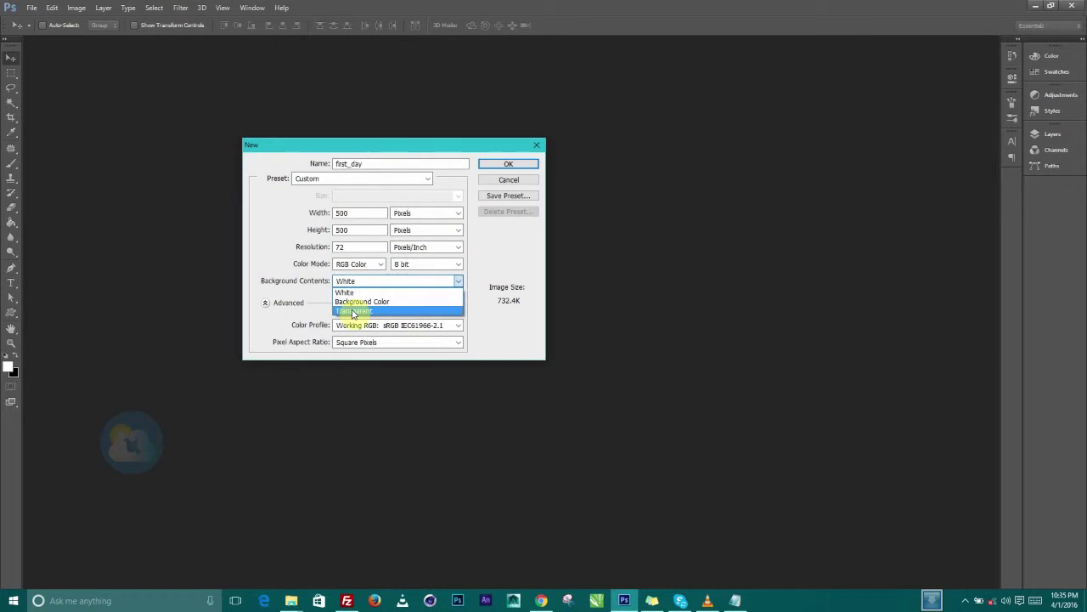
pyautogui.click(353, 311)
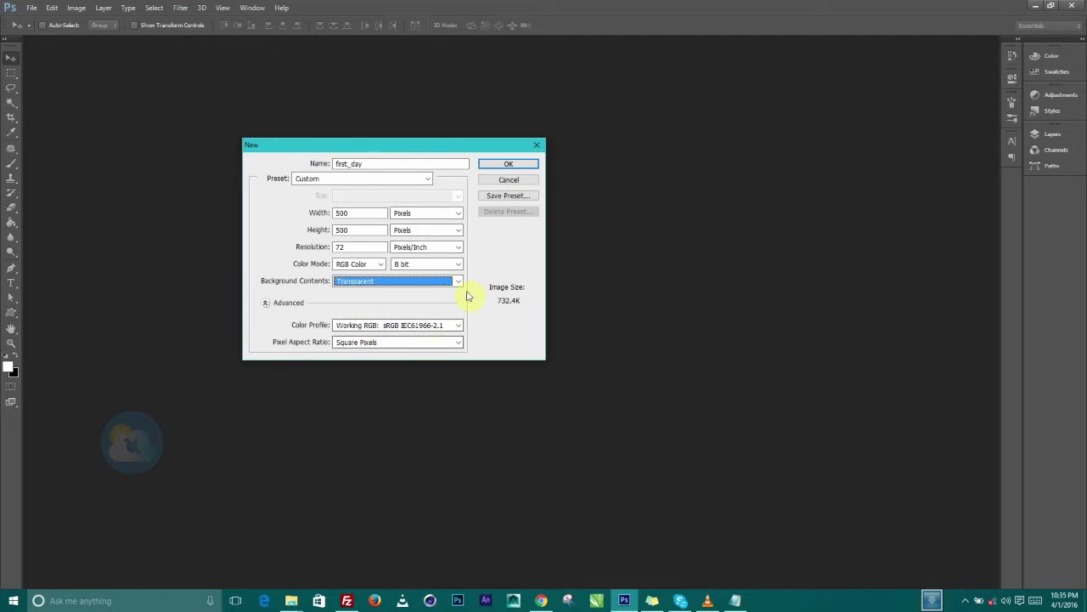
pyautogui.click(510, 163)
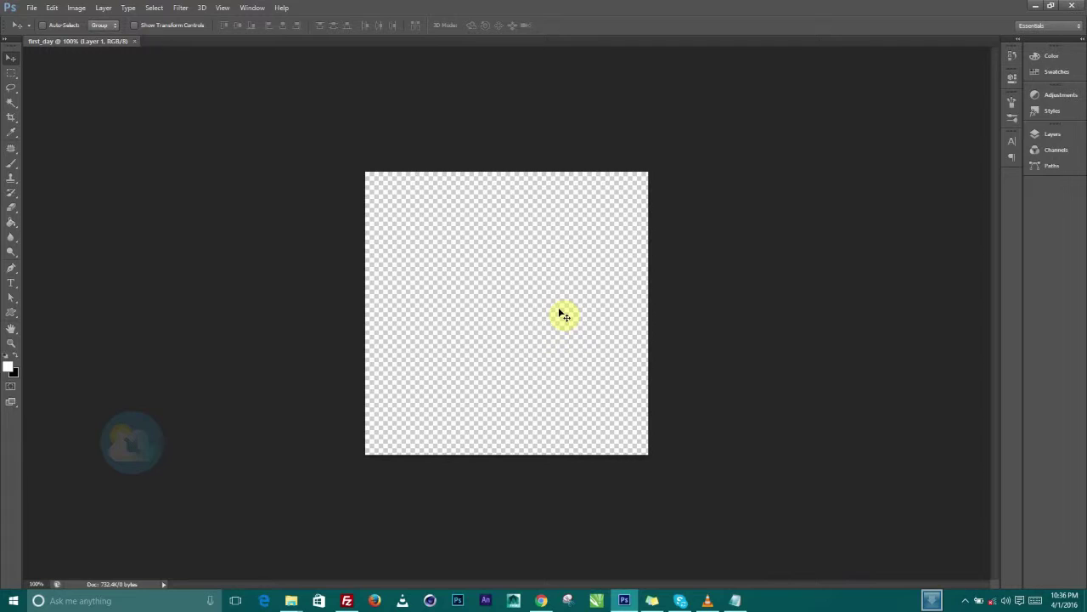
pyautogui.moveTo(564, 264); pyautogui.dragTo(465, 293)
pyautogui.moveTo(537, 272); pyautogui.dragTo(463, 335)
pyautogui.moveTo(518, 218); pyautogui.dragTo(507, 328)
pyautogui.moveTo(462, 218); pyautogui.dragTo(560, 308)
pyautogui.moveTo(500, 221); pyautogui.dragTo(548, 280)
pyautogui.moveTo(542, 238); pyautogui.dragTo(612, 328)
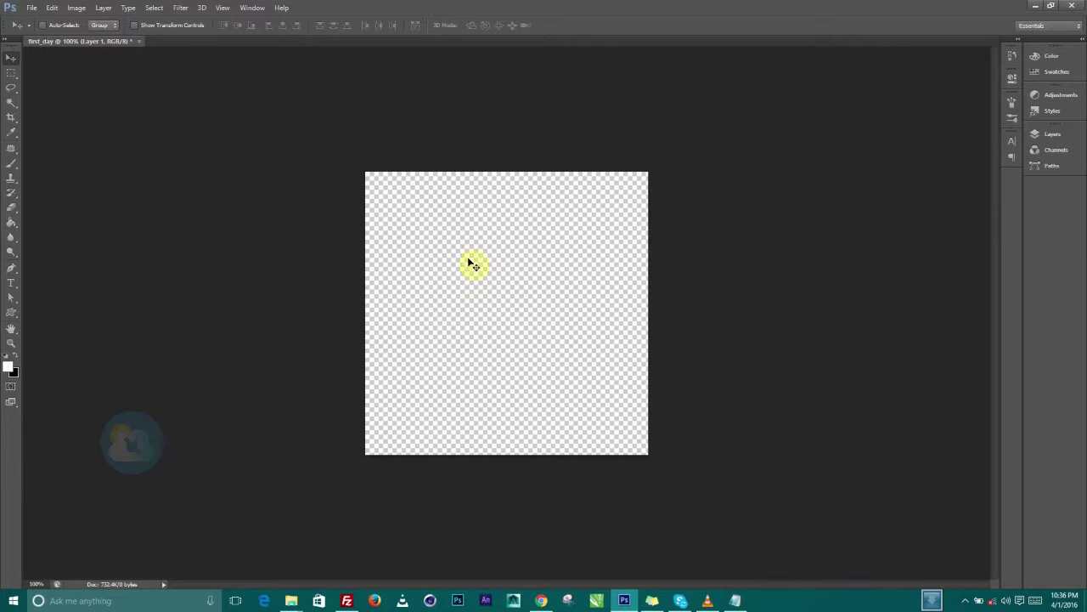
# Fill the transparent layer with a custom solid red color, using Normal mode and 100% opacity
pyautogui.click(52, 8)
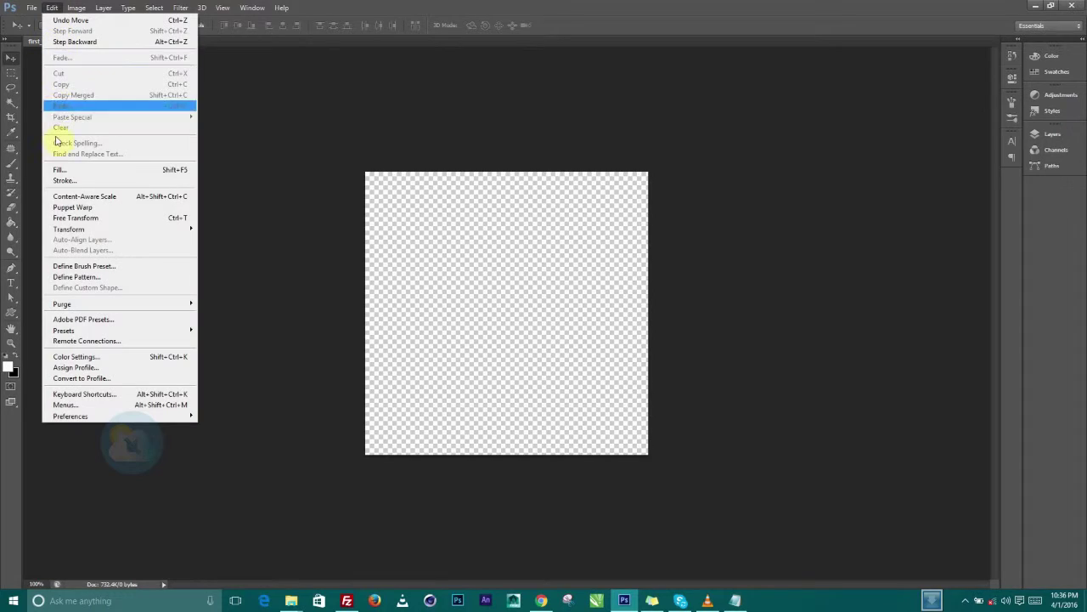
pyautogui.click(56, 170)
pyautogui.click(526, 185)
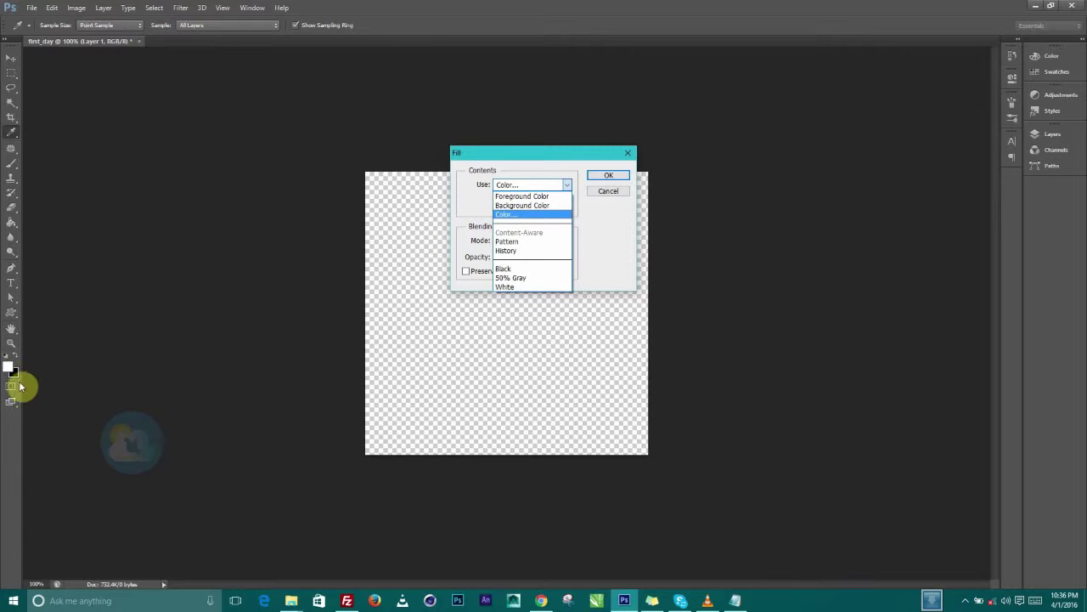
pyautogui.click(509, 214)
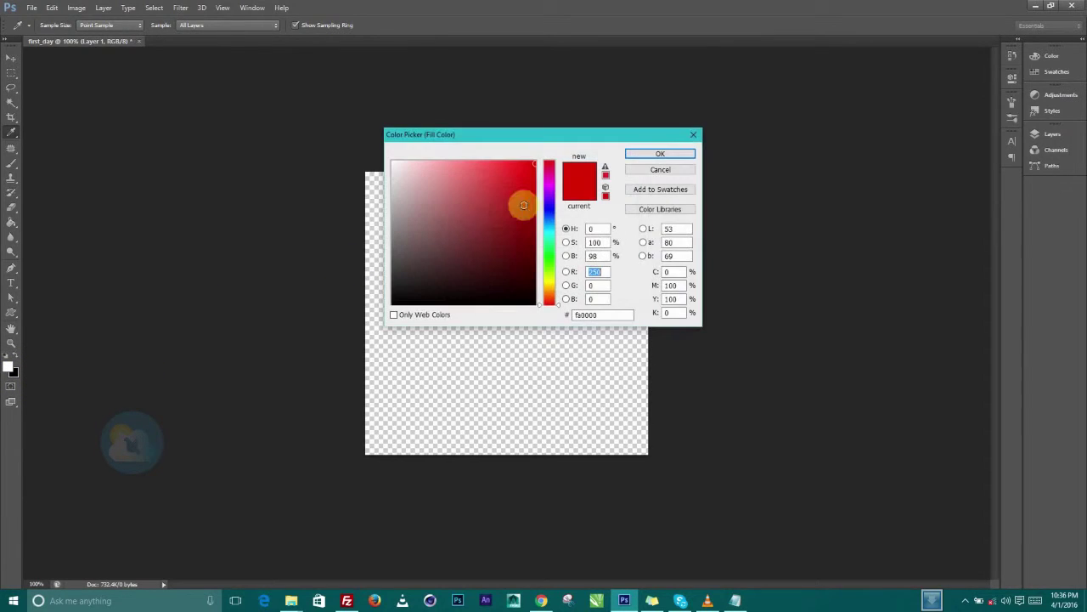
pyautogui.moveTo(516, 249)
pyautogui.mouseDown()
pyautogui.moveTo(466, 296)
pyautogui.moveTo(521, 200)
pyautogui.moveTo(532, 207)
pyautogui.mouseUp()
pyautogui.click(512, 182)
pyautogui.moveTo(461, 139); pyautogui.dragTo(492, 121)
pyautogui.moveTo(503, 169); pyautogui.dragTo(568, 143)
pyautogui.click(690, 136)
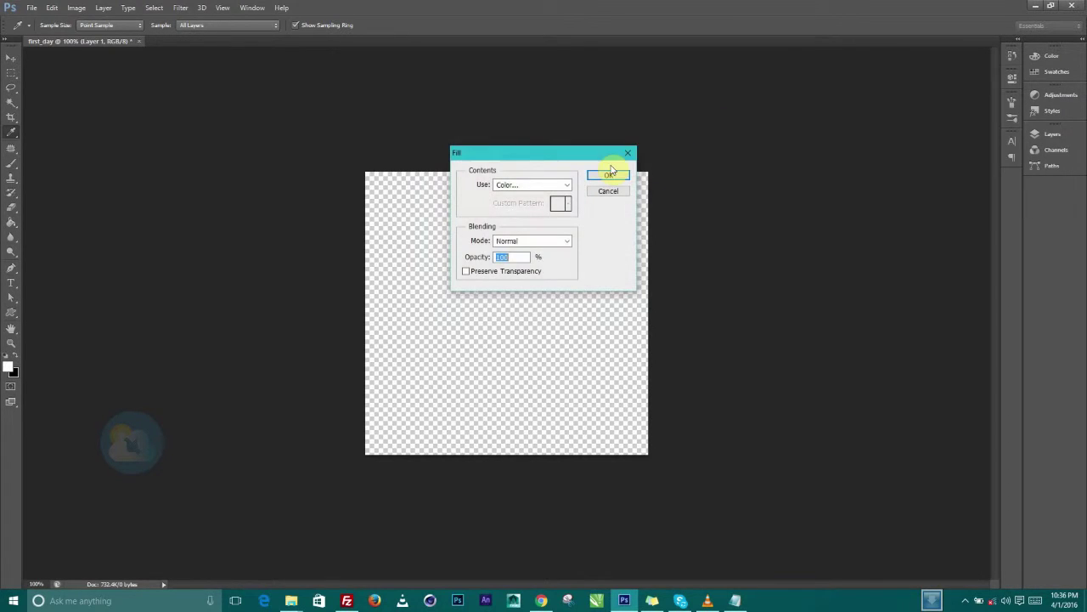
pyautogui.click(608, 173)
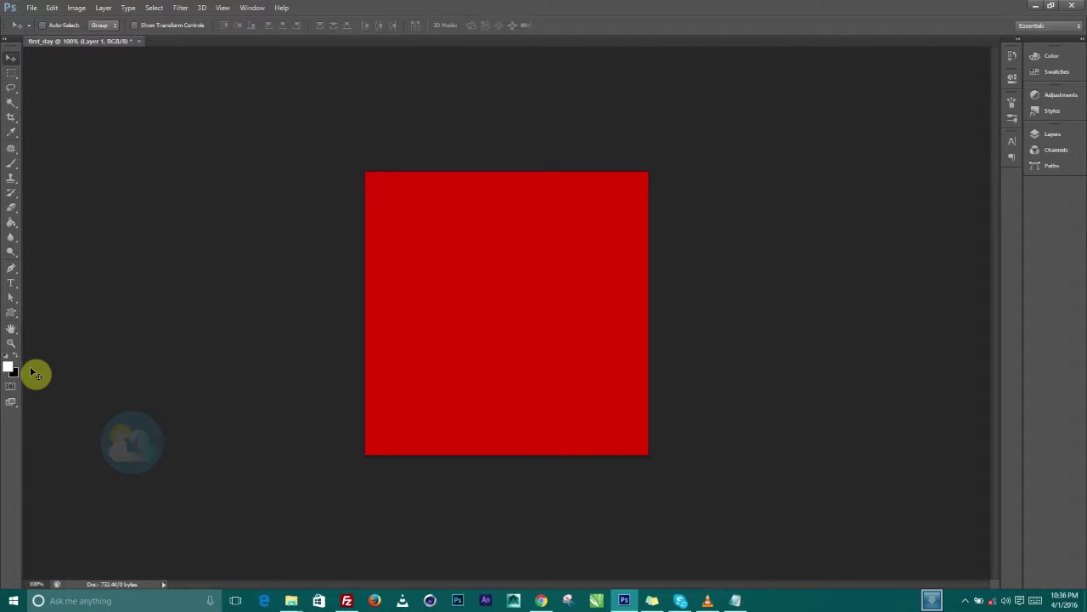
# Fill the layer with the black background color, the white foreground color, and finally the black background color again
pyautogui.hotkey('ctrl', 'BackSpace')
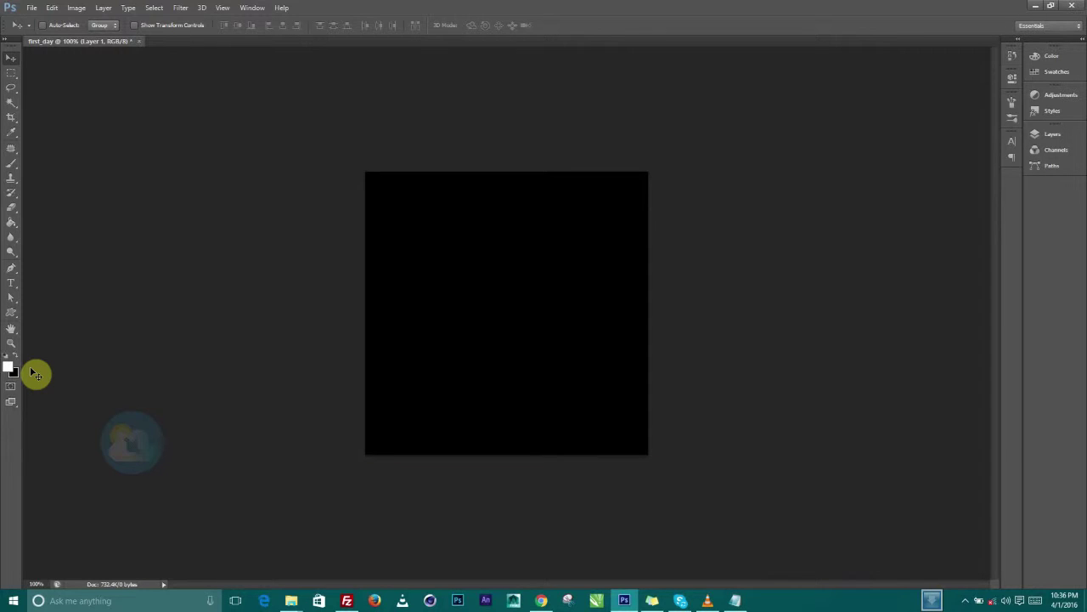
pyautogui.hotkey('alt', 'BackSpace')
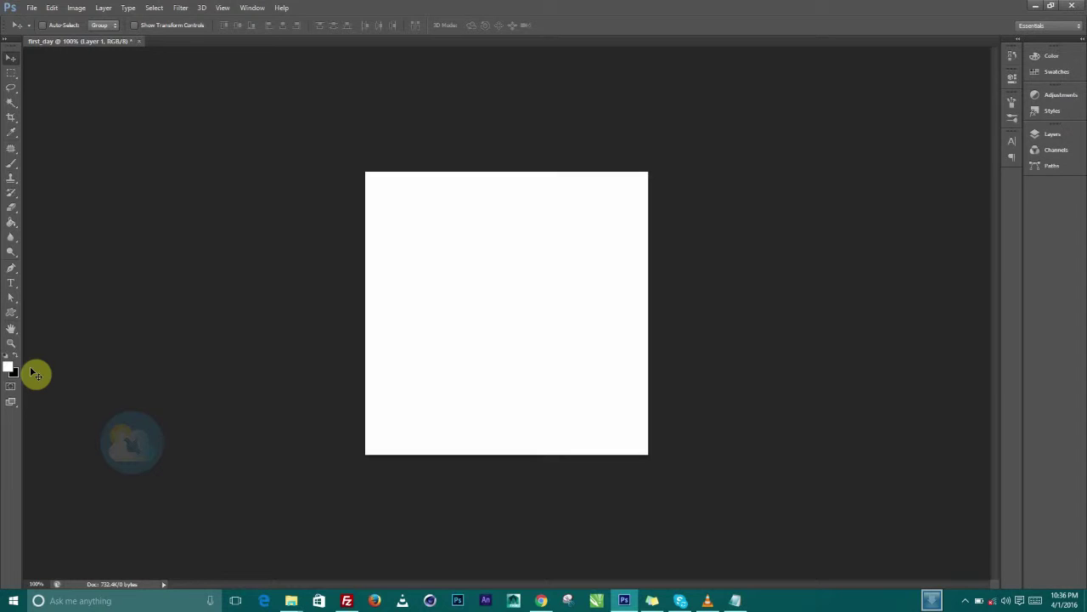
pyautogui.hotkey('alt', 'BackSpace')
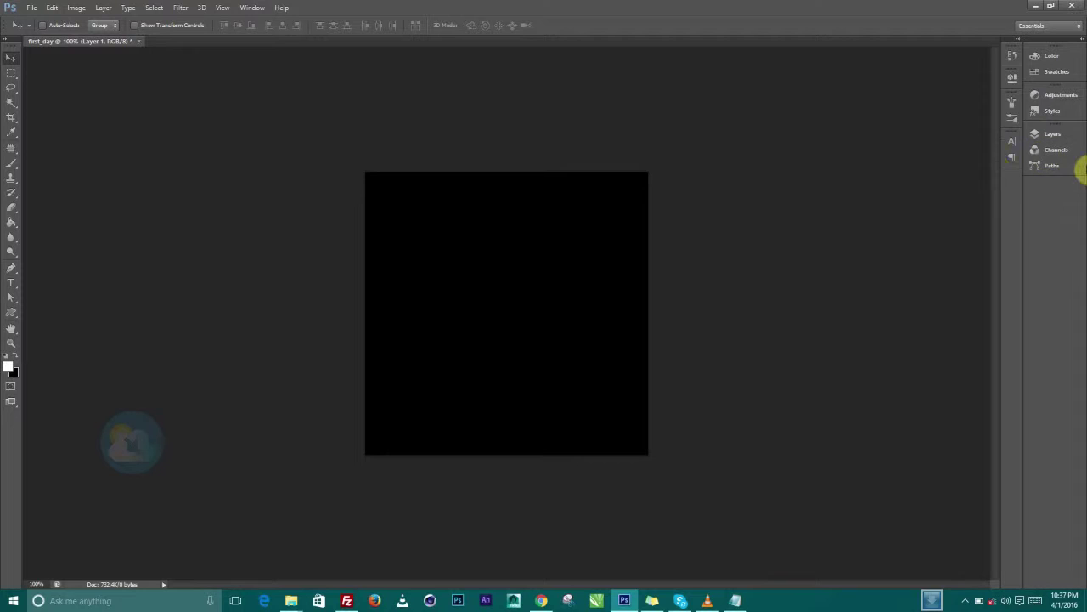
# Show the document's layers, compare the canvas at 100% and fit on screen, and leave it fitted to the screen
pyautogui.click(1051, 138)
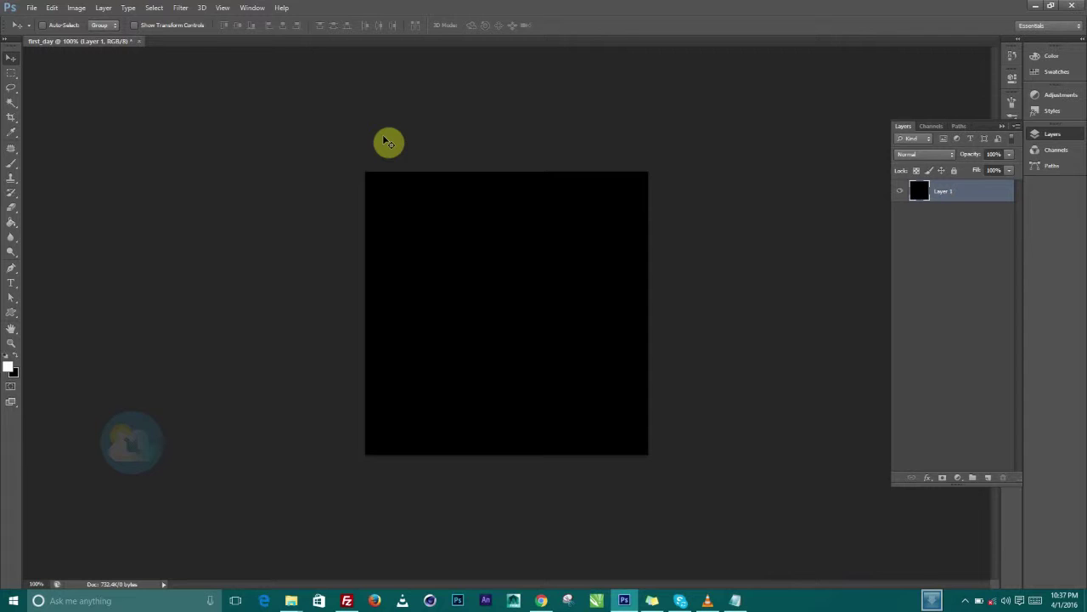
pyautogui.hotkey('ctrl', '0')
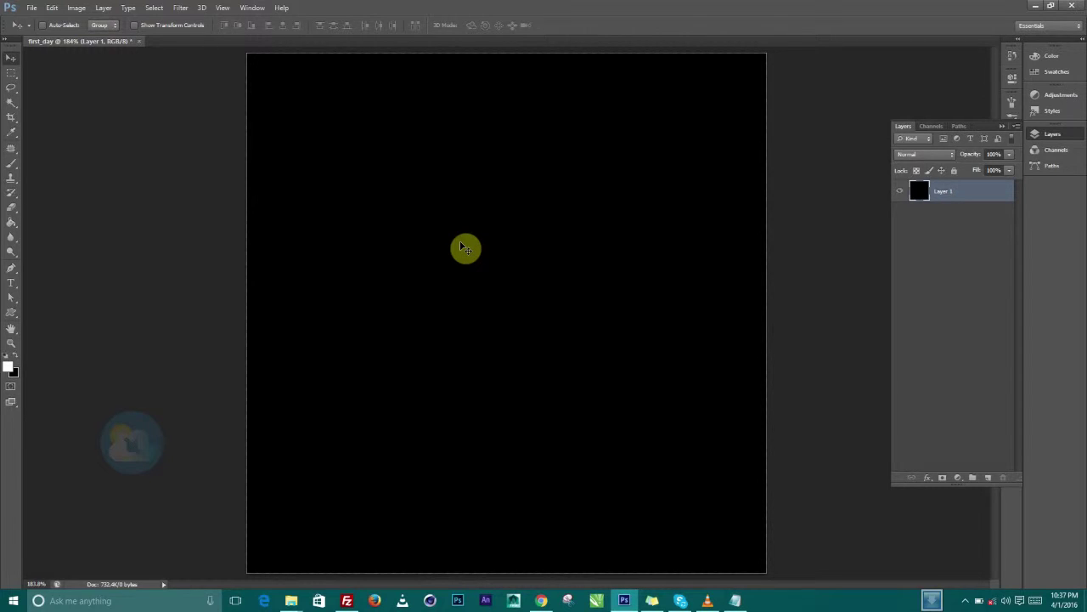
pyautogui.hotkey('ctrl', '1')
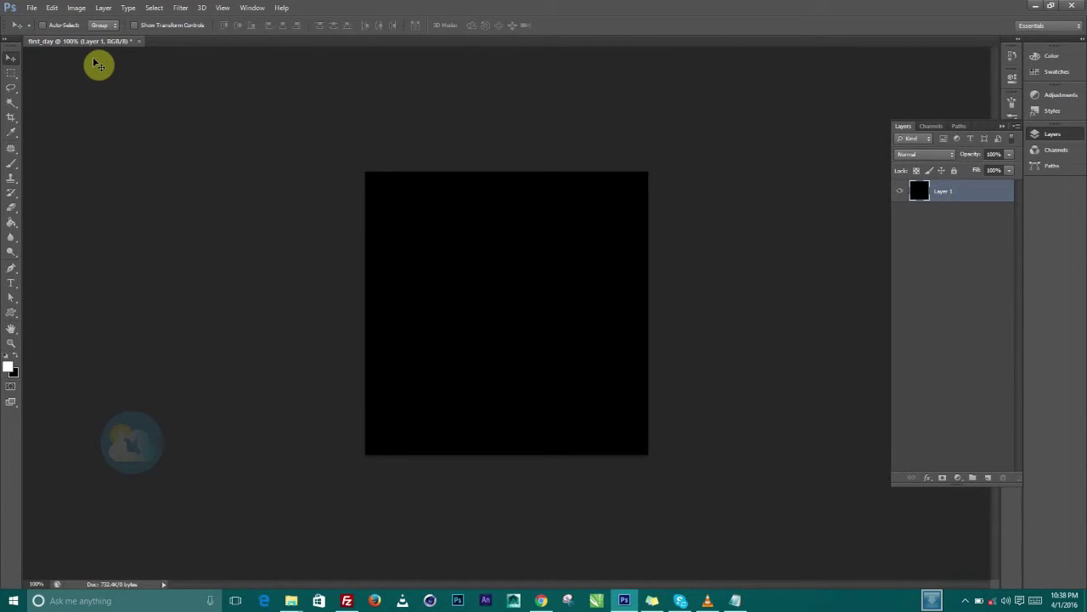
pyautogui.hotkey('ctrl', '0')
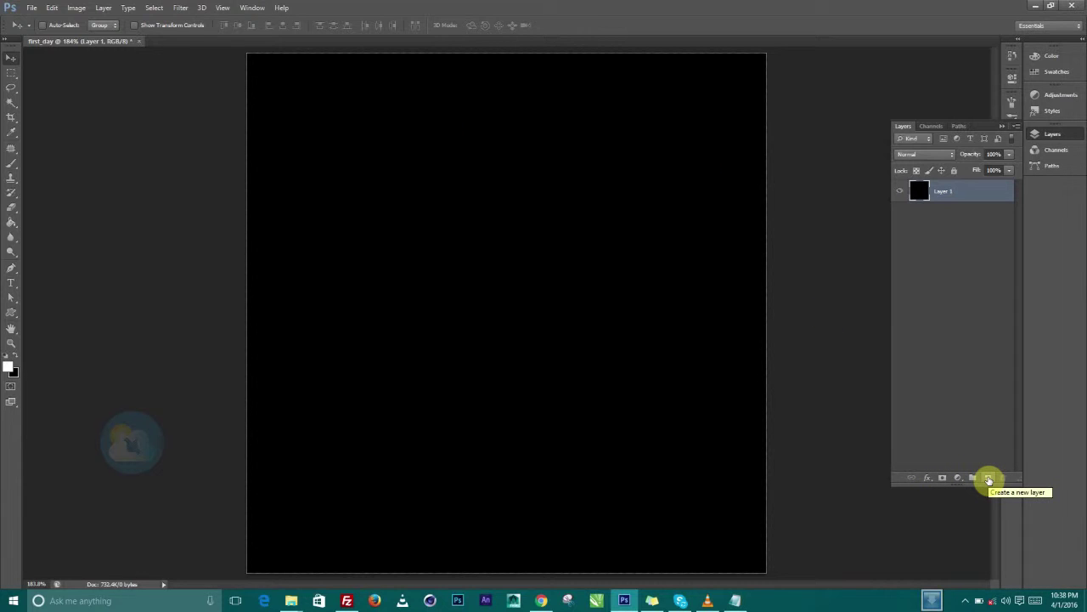
# Add a new empty layer above the black layer
pyautogui.click(101, 9)
pyautogui.moveTo(110, 19)
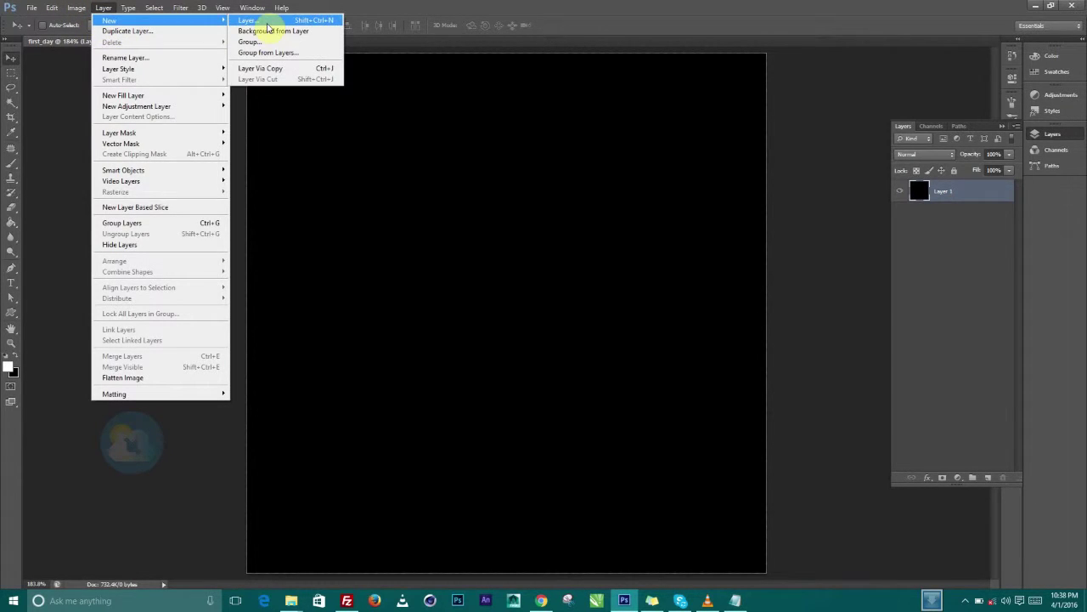
pyautogui.click(718, 10)
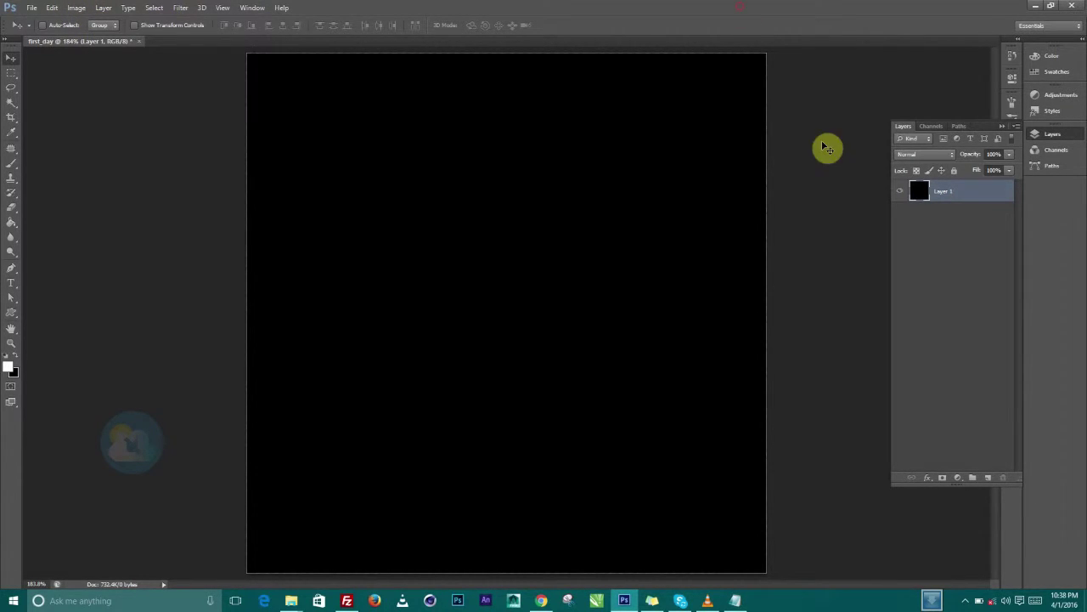
pyautogui.click(988, 478)
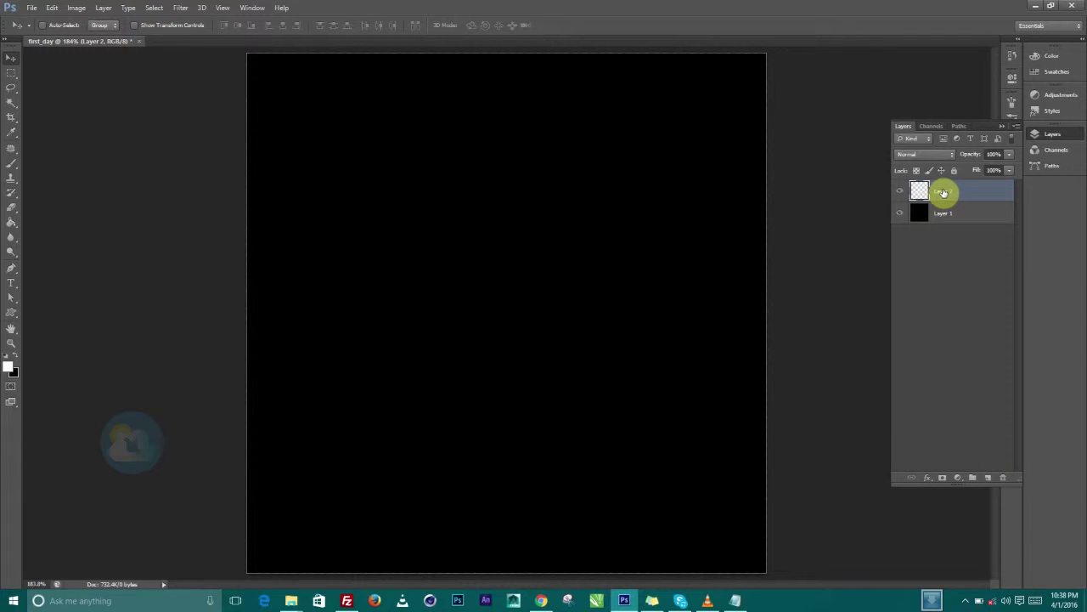
# Select a full-width rectangular strip along the canvas's upper edge and fill it with the white foreground color on the new layer
pyautogui.click(12, 78)
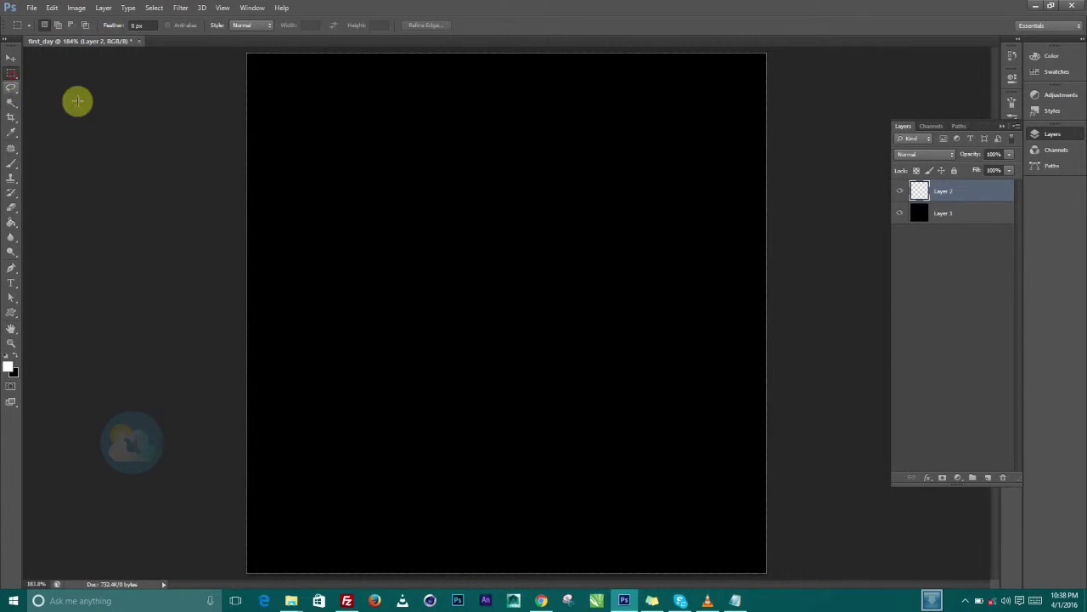
pyautogui.moveTo(246, 52); pyautogui.dragTo(670, 133)
pyautogui.moveTo(764, 123); pyautogui.dragTo(764, 122)
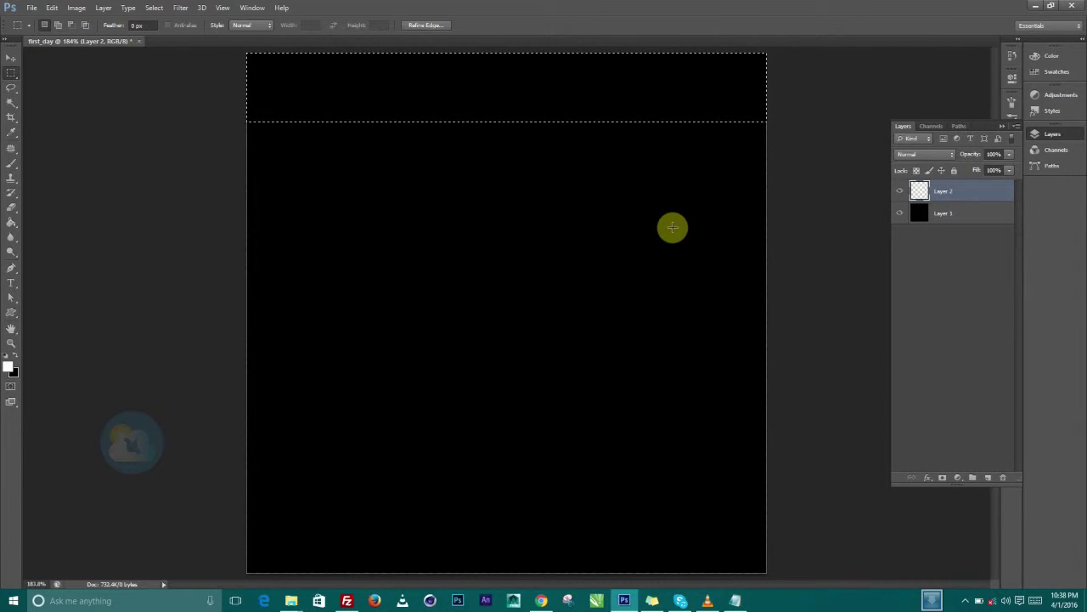
pyautogui.hotkey('alt', 'BackSpace')
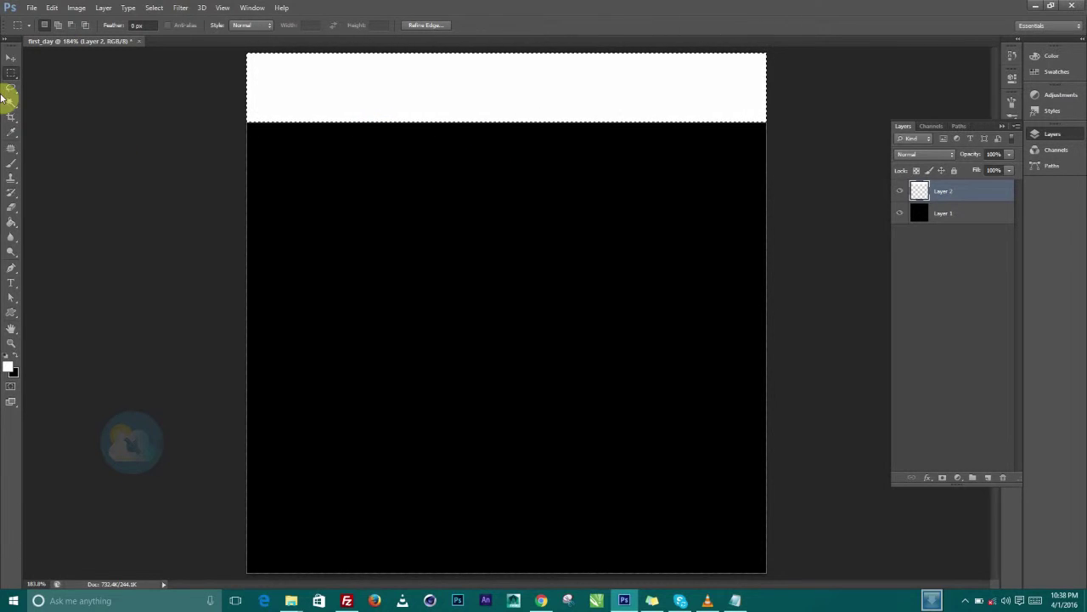
# Deselect the white strip and switch to the Move tool
pyautogui.click(505, 235)
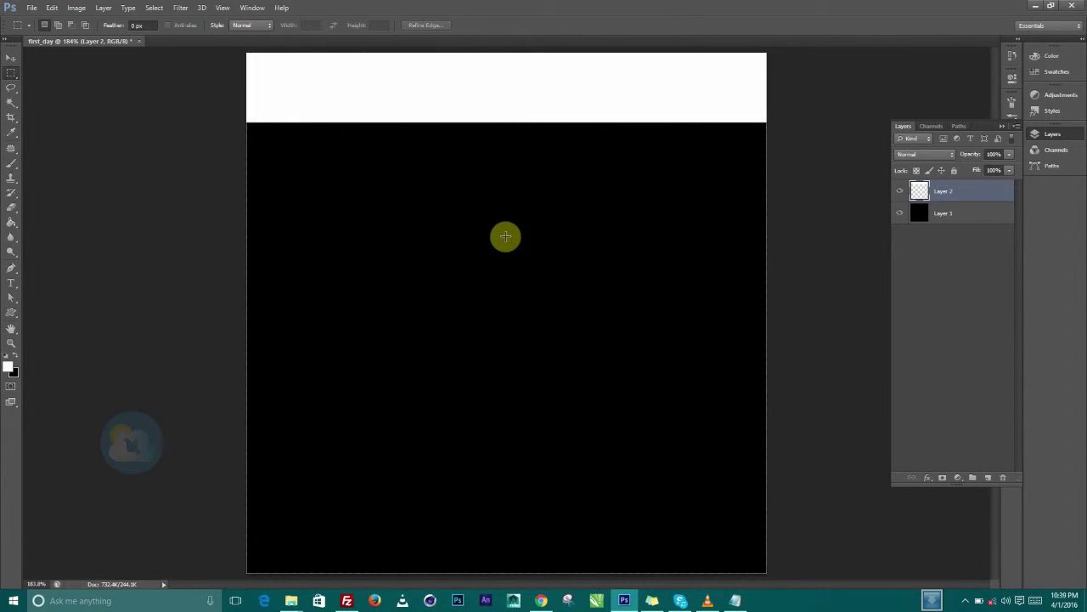
pyautogui.hotkey('ctrl', 'z')
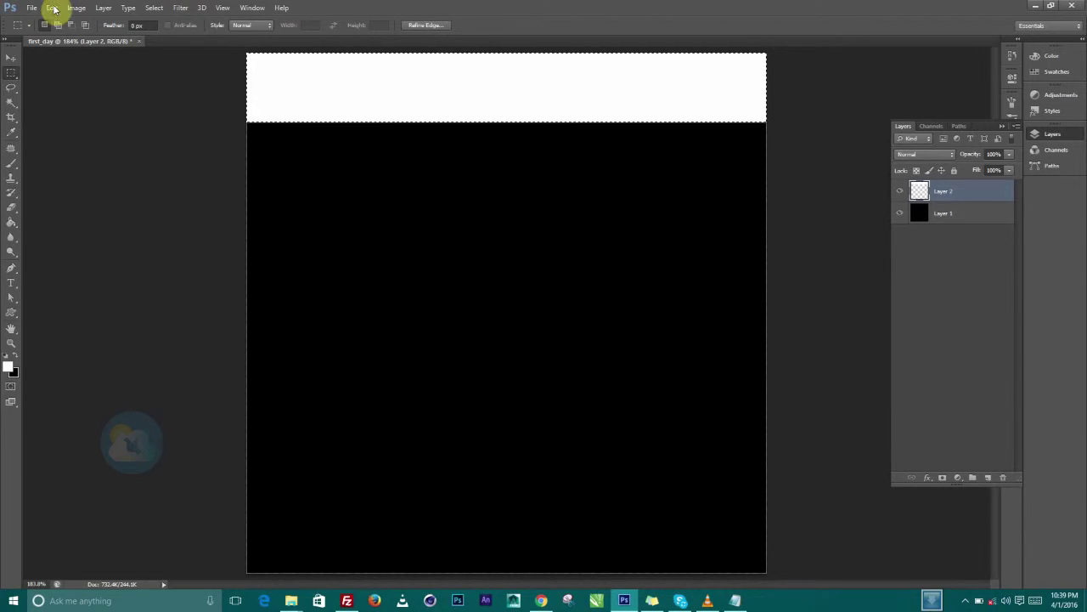
pyautogui.click(159, 10)
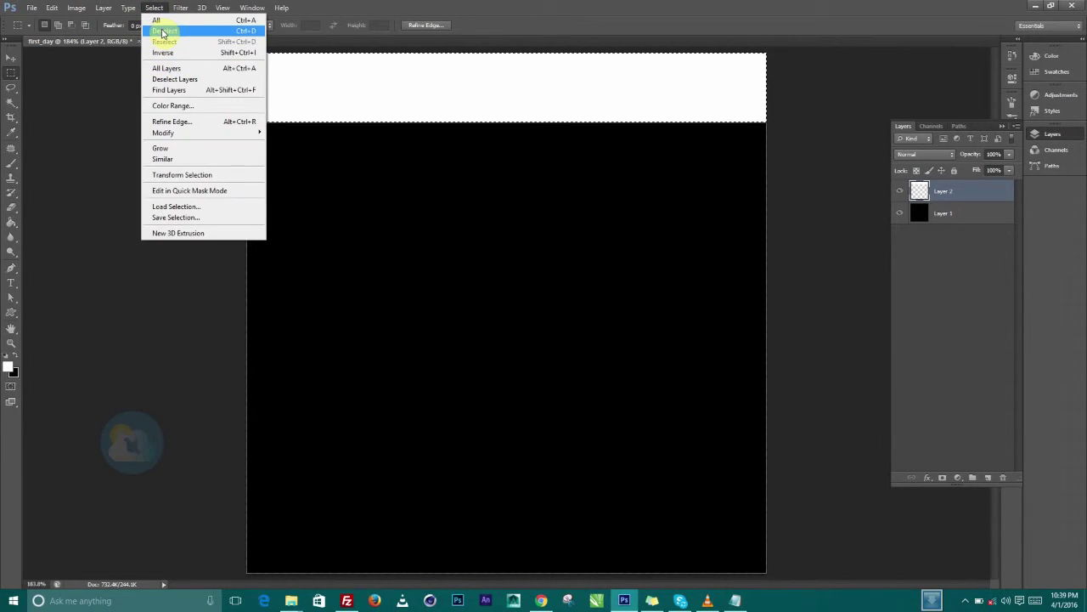
pyautogui.click(164, 30)
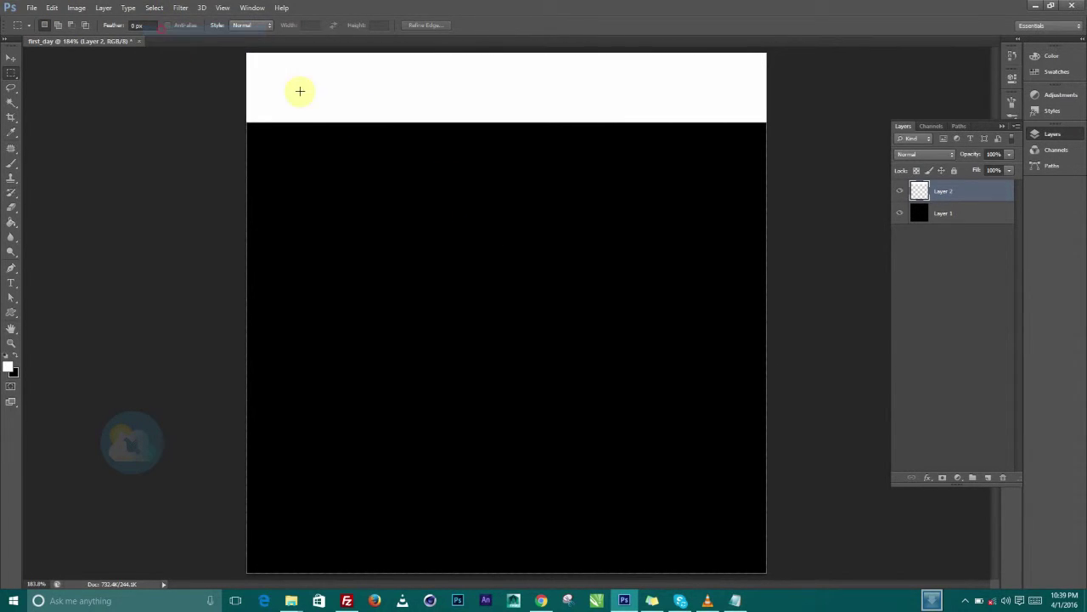
pyautogui.click(11, 57)
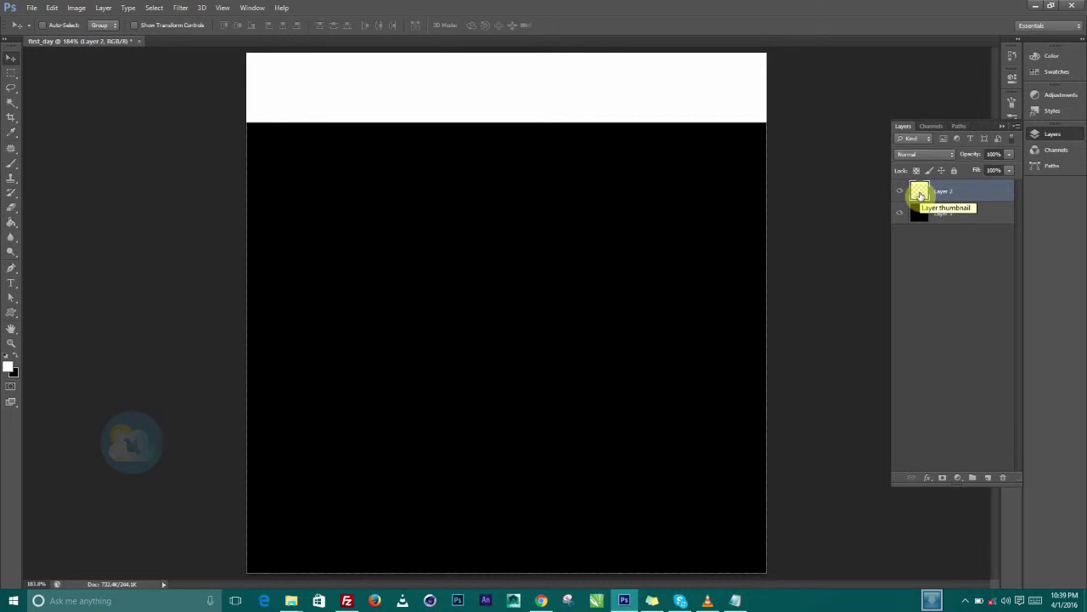
# Duplicate the white strip layer as white1 and white2, and move the white2 strip down to leave a black gap below the first
pyautogui.moveTo(920, 194); pyautogui.dragTo(992, 477)
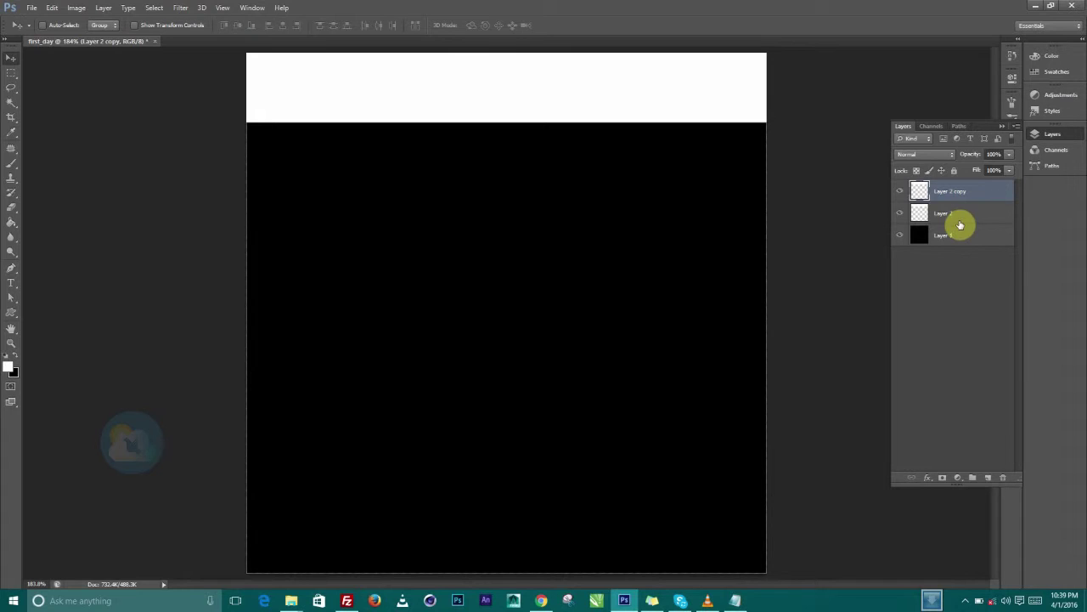
pyautogui.doubleClick(945, 213)
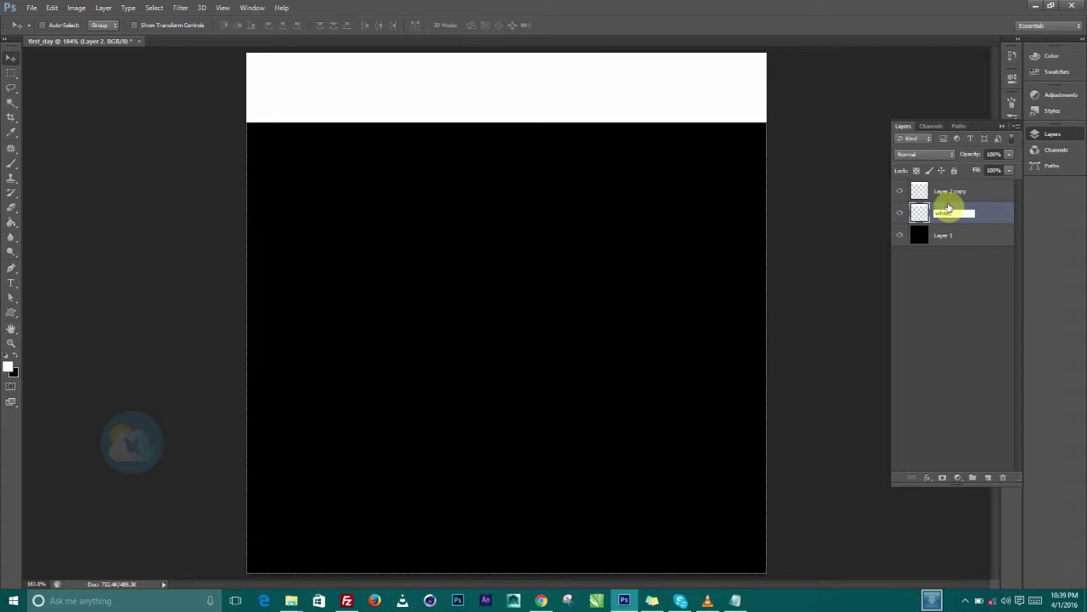
pyautogui.doubleClick(945, 192)
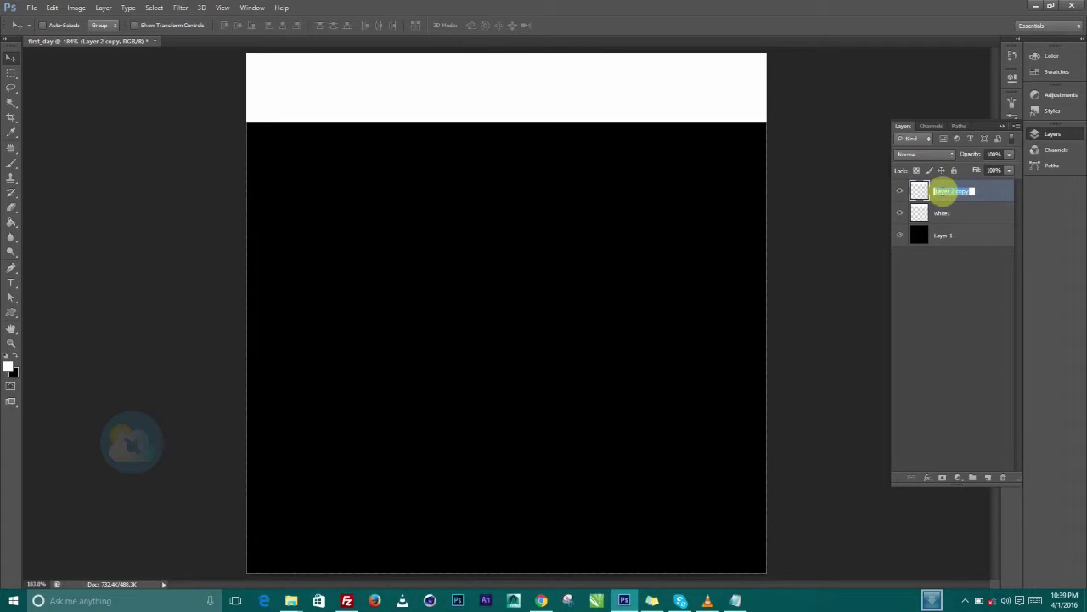
pyautogui.write('white2')
pyautogui.press('Return')
pyautogui.moveTo(501, 109); pyautogui.dragTo(502, 216)
# Duplicate the white2 layer as white3 and move its strip down, leaving a black gap below the second strip
pyautogui.moveTo(912, 193); pyautogui.dragTo(987, 477)
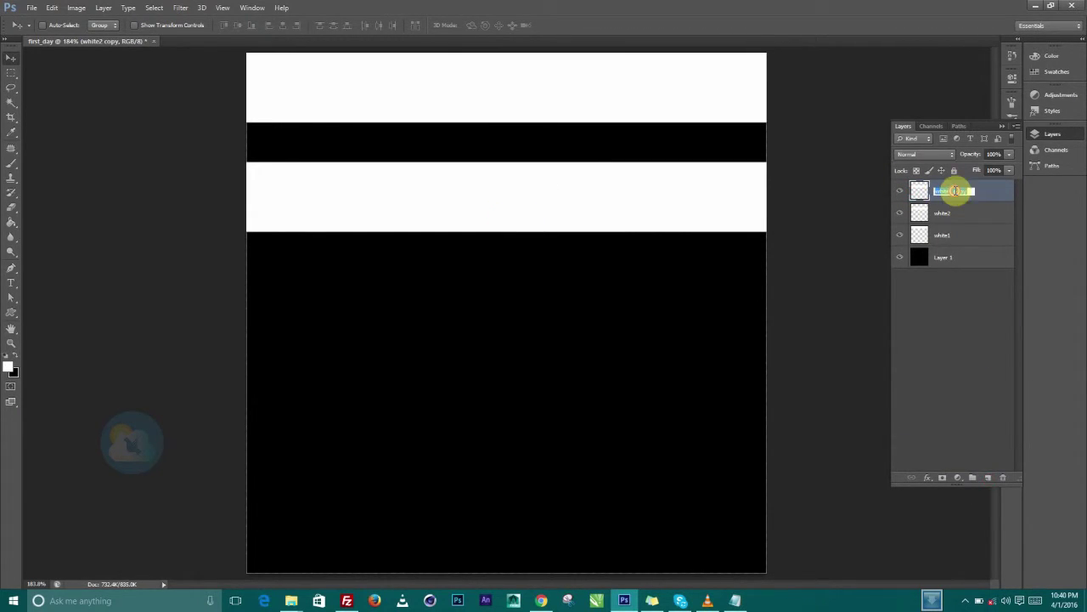
pyautogui.moveTo(969, 191); pyautogui.dragTo(949, 191)
pyautogui.write('3')
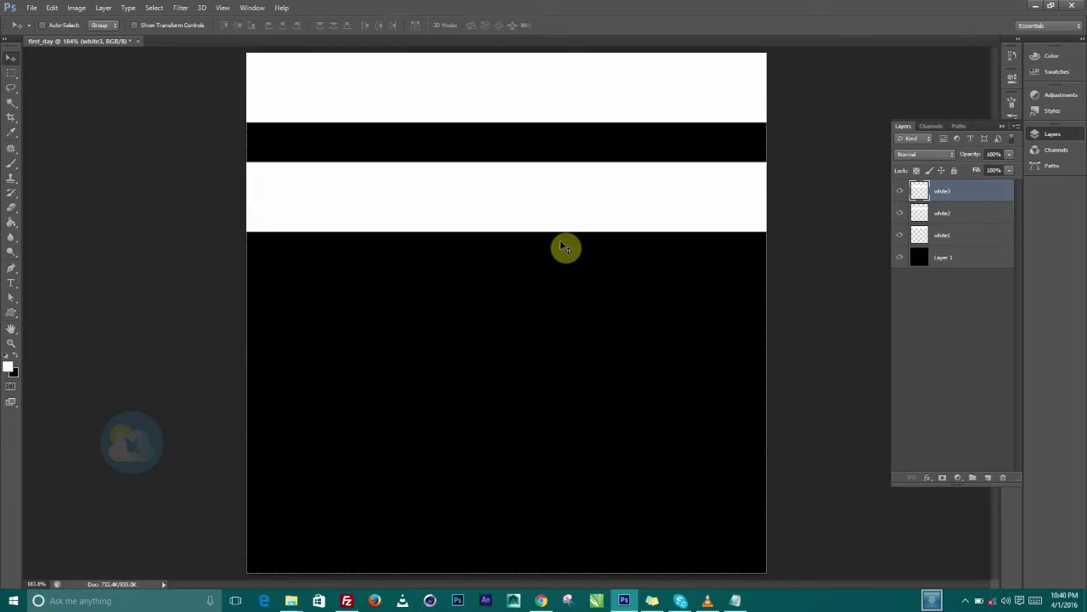
pyautogui.moveTo(526, 194); pyautogui.dragTo(524, 312)
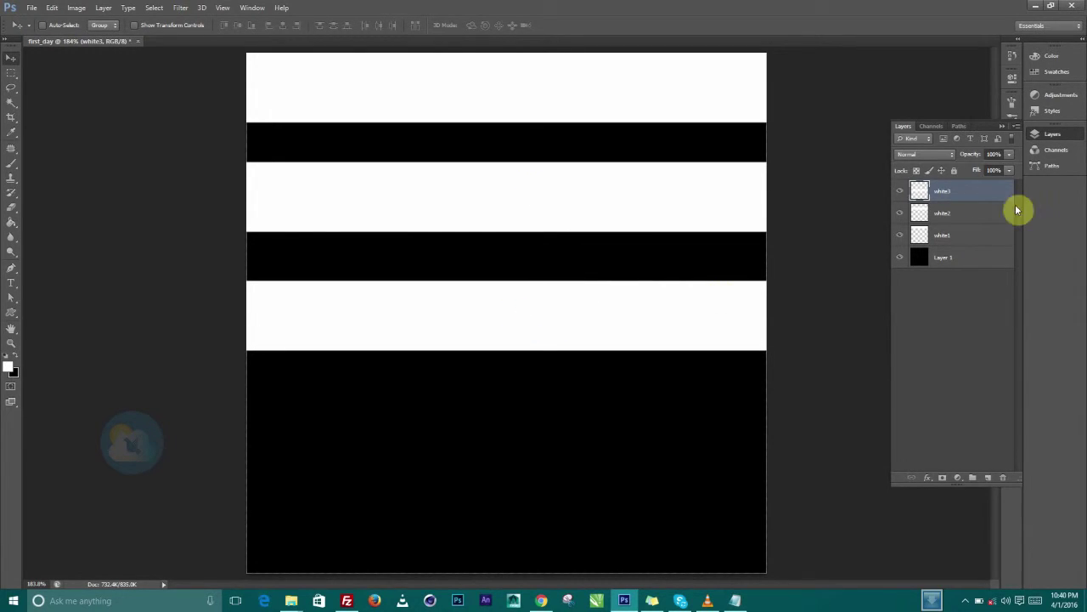
# Duplicate the white3 layer as white4 and move its strip down, leaving a black gap below the third strip
pyautogui.moveTo(917, 190); pyautogui.dragTo(988, 477)
pyautogui.doubleClick(946, 192)
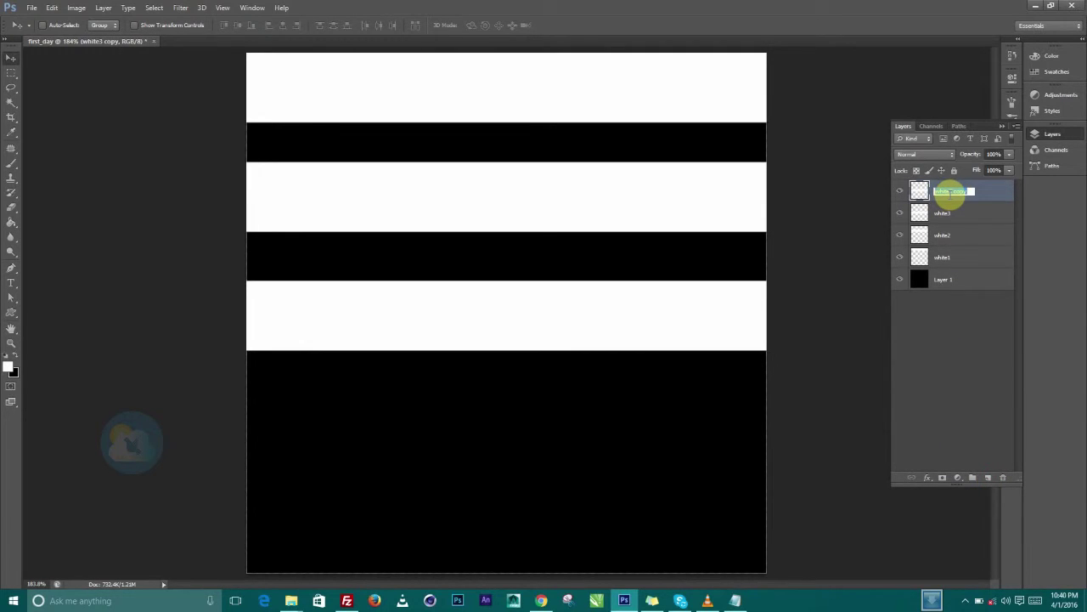
pyautogui.moveTo(970, 192); pyautogui.dragTo(957, 193)
pyautogui.write('4')
pyautogui.press('Return')
pyautogui.click(559, 325)
pyautogui.moveTo(559, 334); pyautogui.dragTo(559, 432)
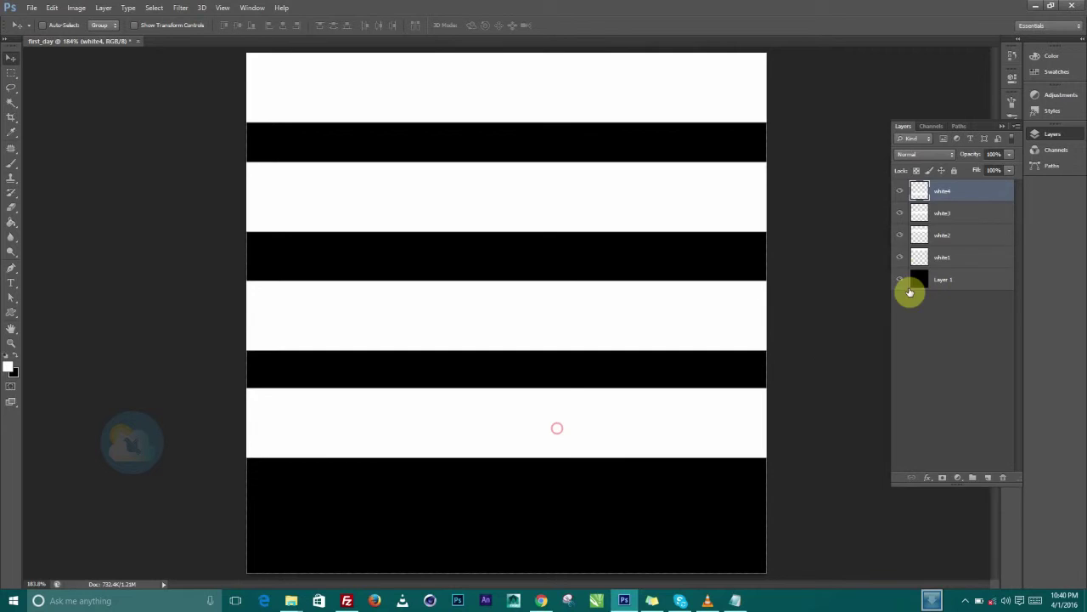
# Duplicate the white4 layer as white5 and move its strip down to the canvas's lower edge
pyautogui.moveTo(924, 190); pyautogui.dragTo(988, 476)
pyautogui.doubleClick(947, 194)
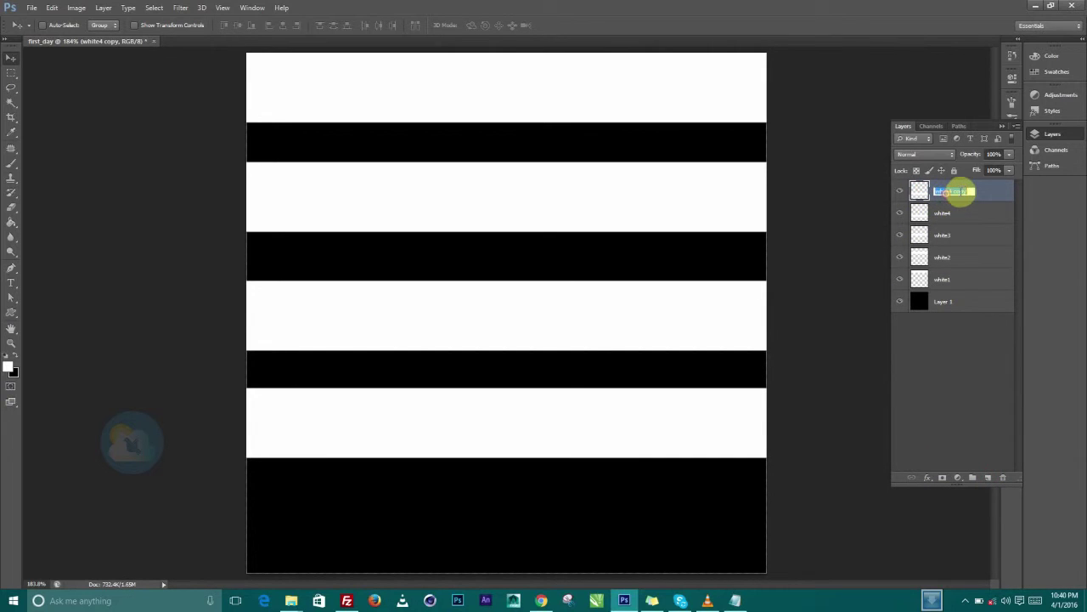
pyautogui.click(958, 190)
pyautogui.press('Return')
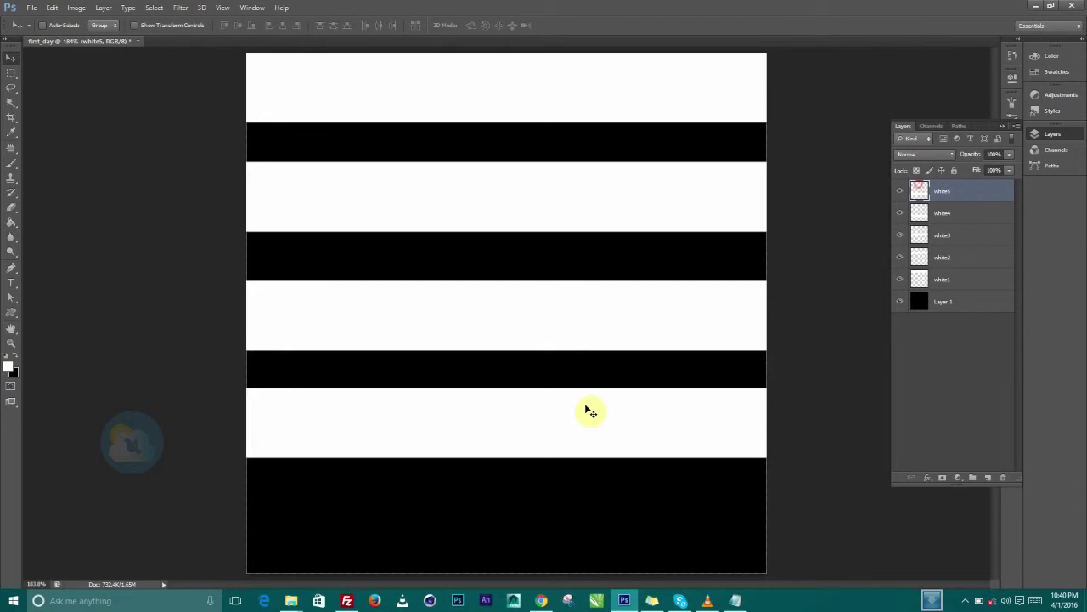
pyautogui.moveTo(517, 425); pyautogui.dragTo(518, 531)
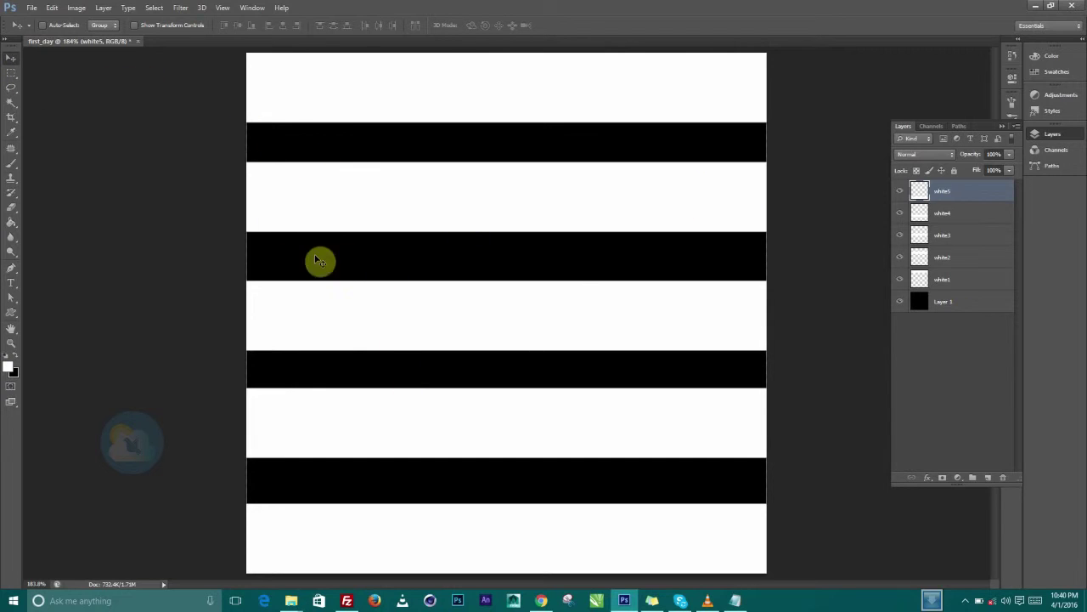
# With white5 still the active layer, move its strip up by dragging over the second strip, and return it to the canvas's lower edge
pyautogui.click(7, 58)
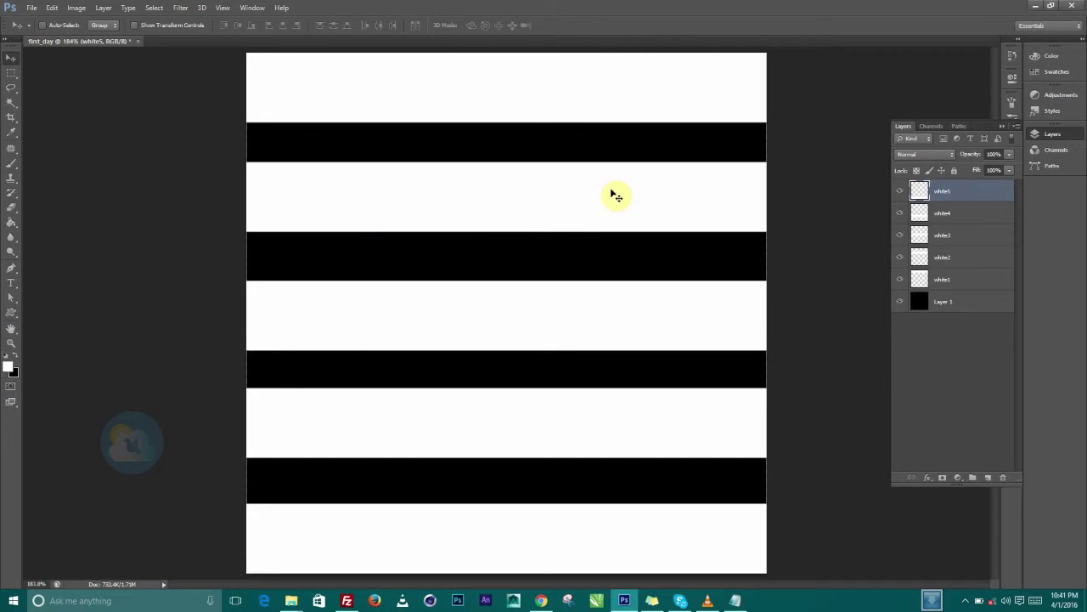
pyautogui.moveTo(507, 223)
pyautogui.mouseDown()
pyautogui.moveTo(500, 150)
pyautogui.moveTo(487, 241)
pyautogui.moveTo(498, 209)
pyautogui.moveTo(507, 216)
pyautogui.mouseUp()
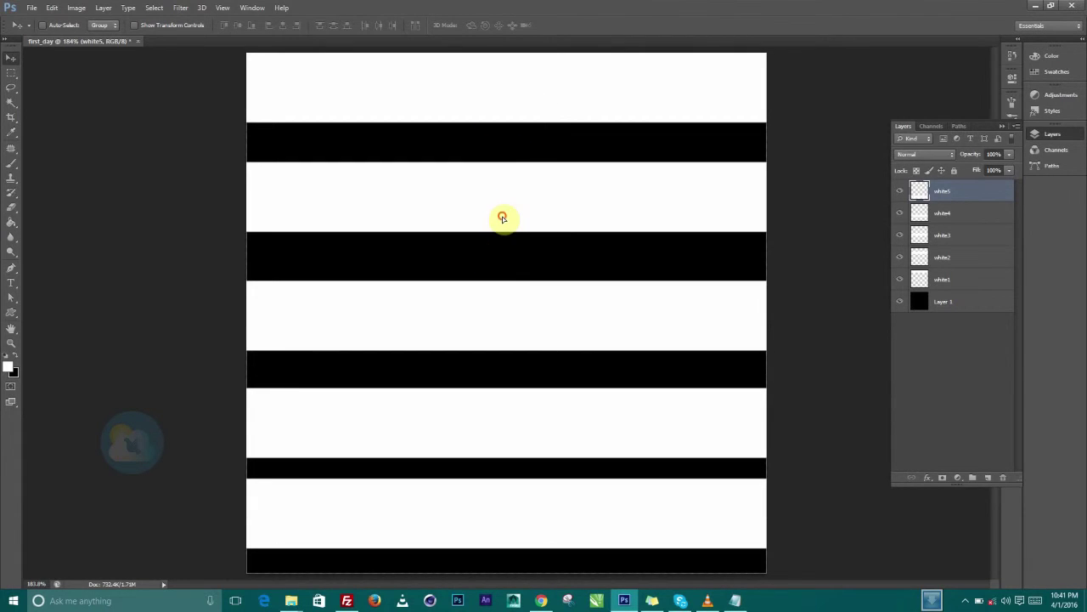
pyautogui.moveTo(438, 502); pyautogui.dragTo(443, 530)
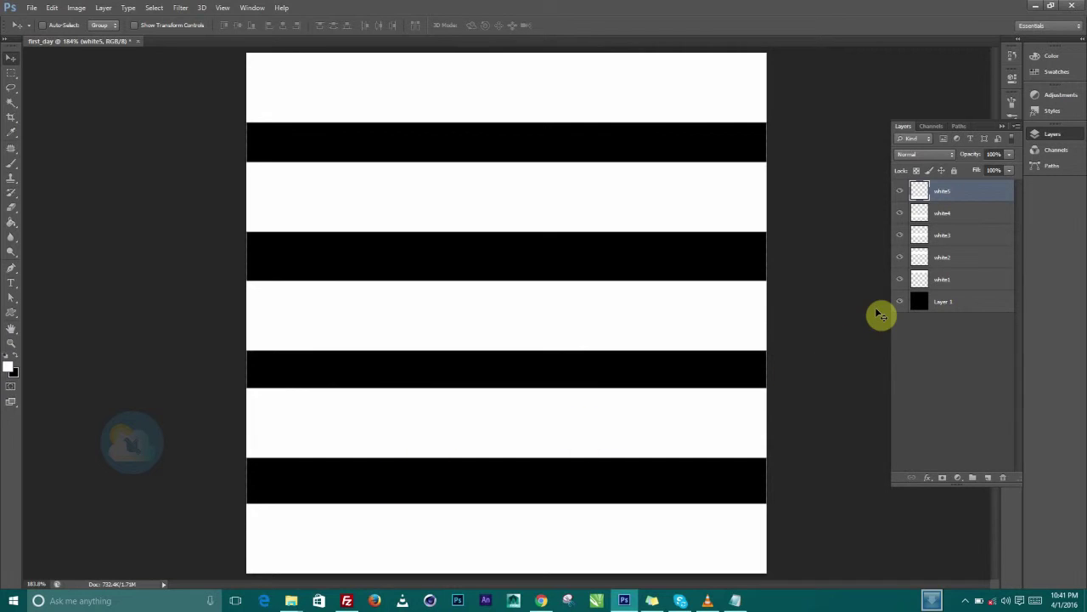
# Shift the white1 strip sideways and back to full canvas width, and move the white2 strip slightly down by activating each layer first
pyautogui.click(941, 280)
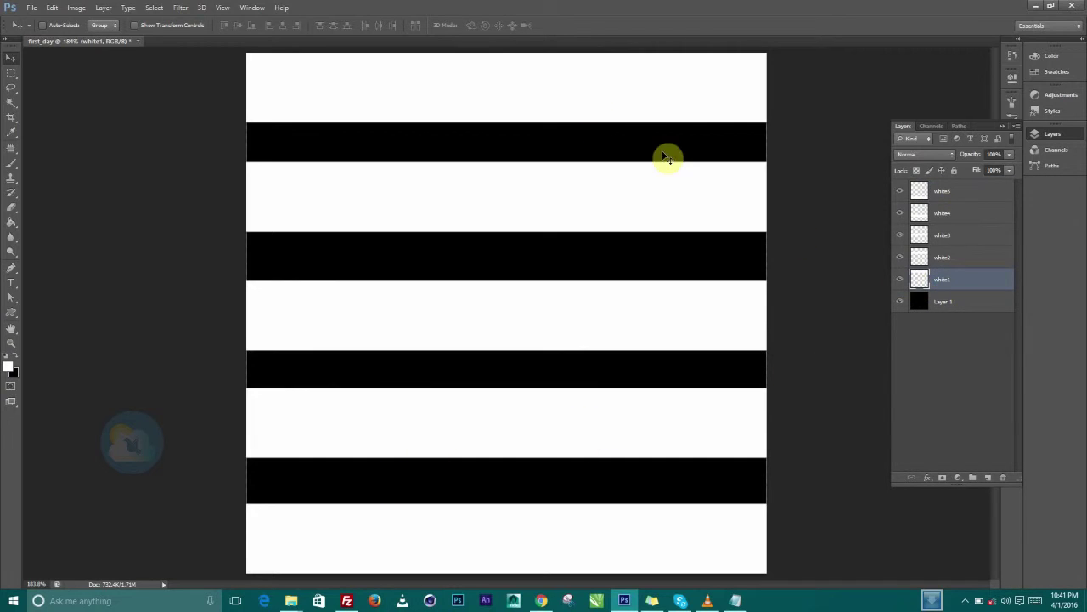
pyautogui.click(464, 78)
pyautogui.moveTo(465, 95)
pyautogui.mouseDown()
pyautogui.moveTo(461, 117)
pyautogui.moveTo(457, 82)
pyautogui.mouseUp()
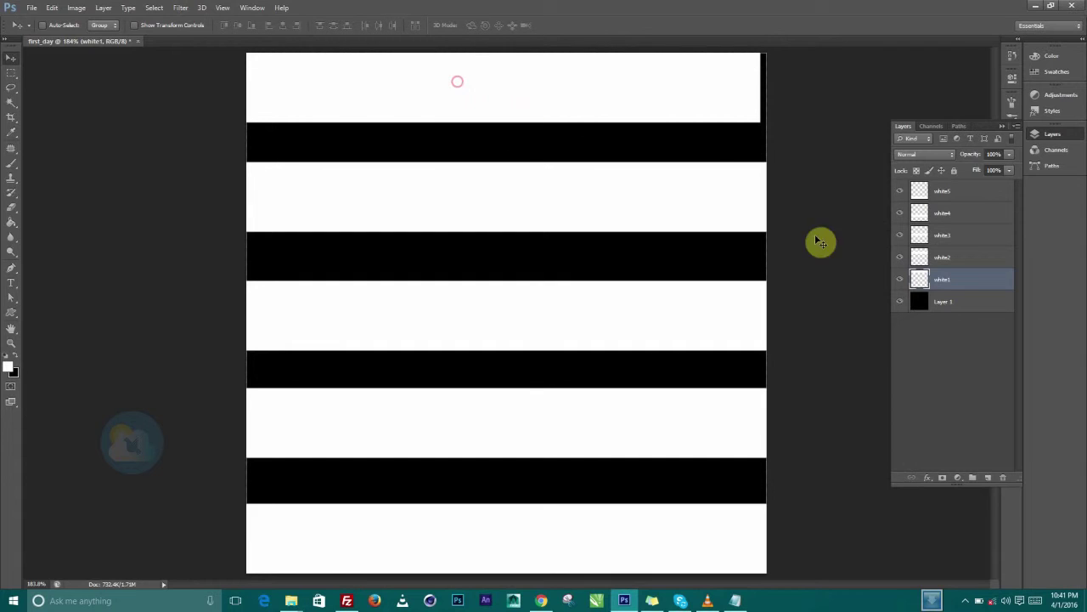
pyautogui.click(943, 257)
pyautogui.moveTo(553, 184)
pyautogui.mouseDown()
pyautogui.moveTo(558, 204)
pyautogui.moveTo(548, 199)
pyautogui.mouseUp()
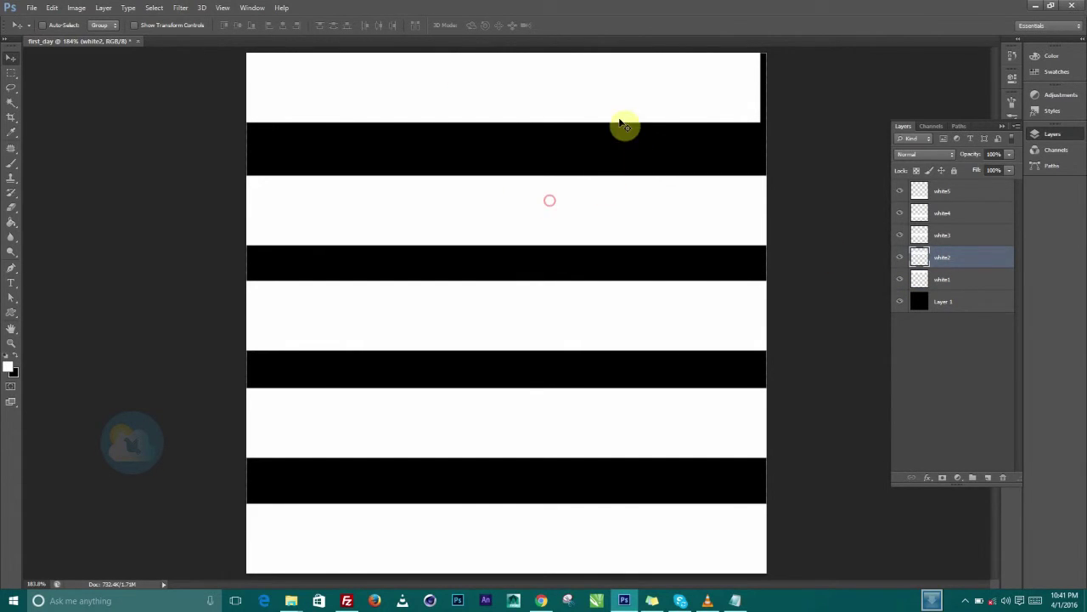
pyautogui.click(940, 279)
pyautogui.moveTo(586, 67); pyautogui.dragTo(601, 74)
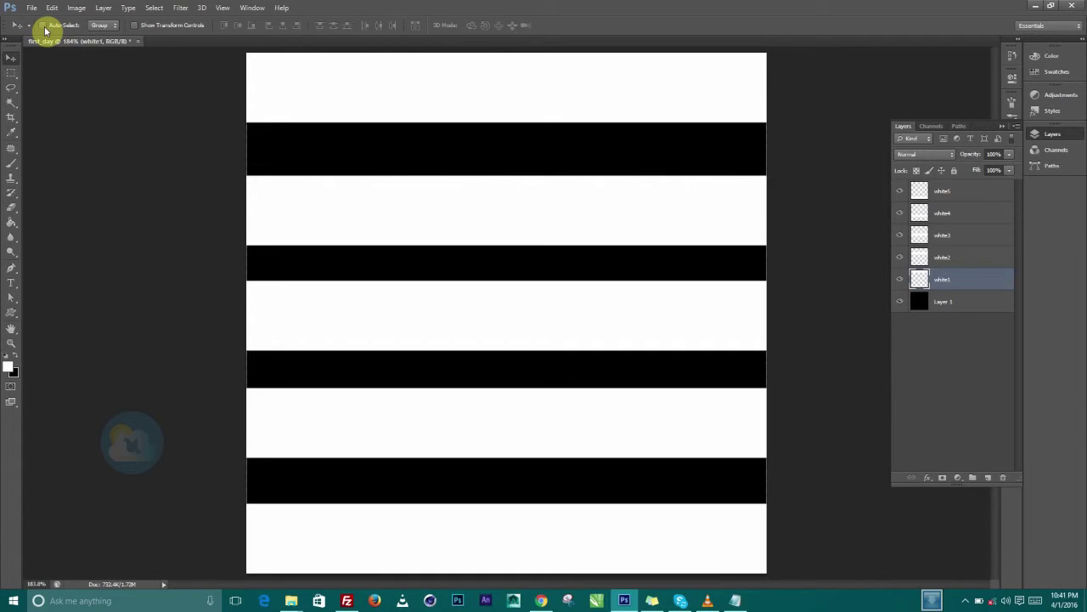
# Enable Auto-Select and move the white2, white3 and white4 strips directly on the canvas to even out the black gaps
pyautogui.click(42, 25)
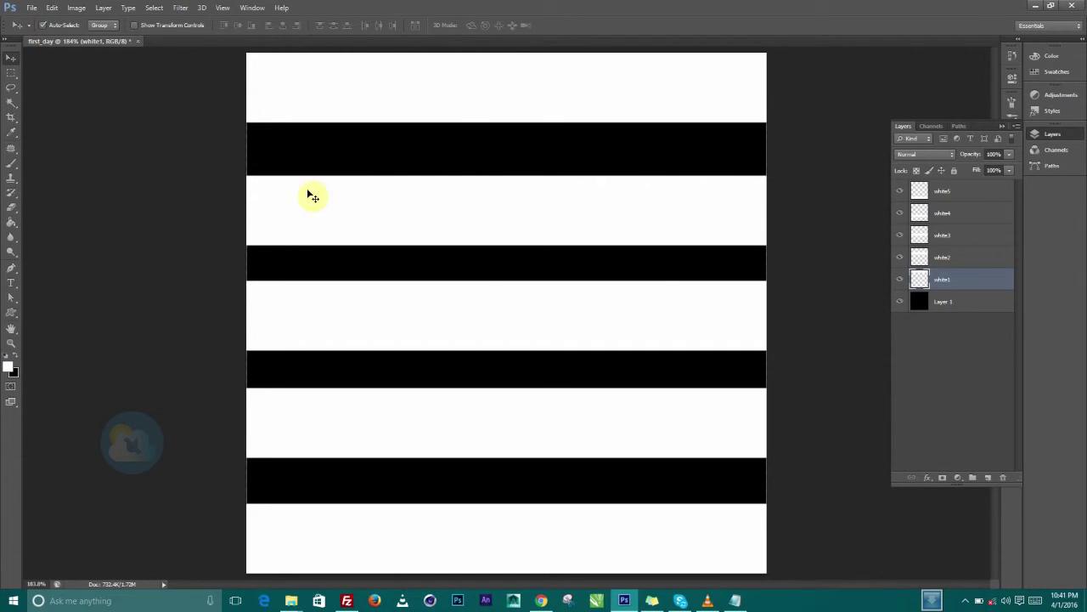
pyautogui.click(557, 214)
pyautogui.moveTo(532, 221); pyautogui.dragTo(529, 209)
pyautogui.click(461, 344)
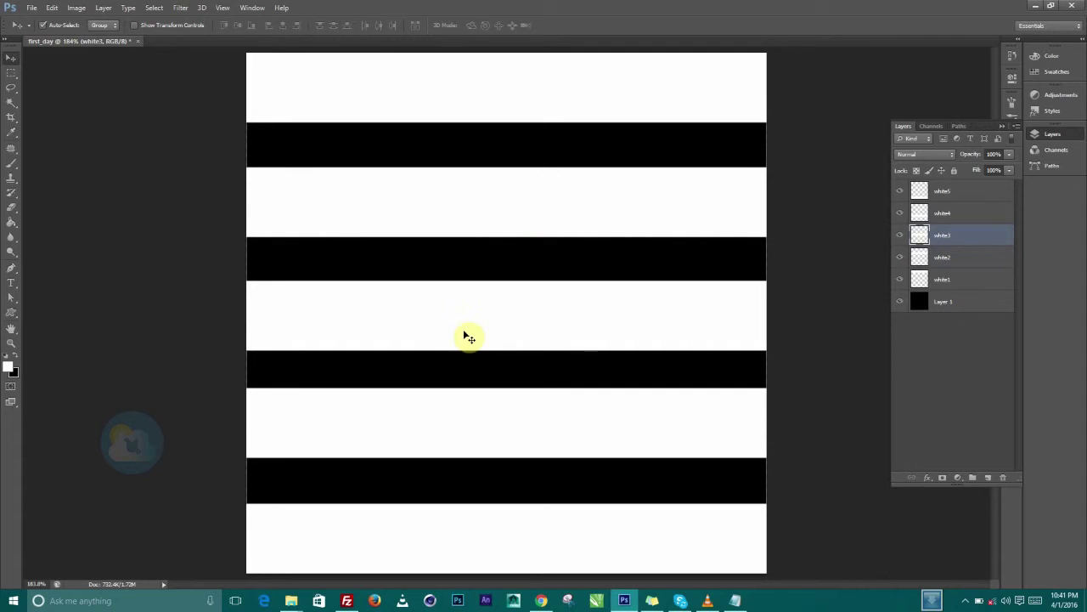
pyautogui.moveTo(465, 326); pyautogui.dragTo(464, 318)
pyautogui.moveTo(436, 430); pyautogui.dragTo(435, 431)
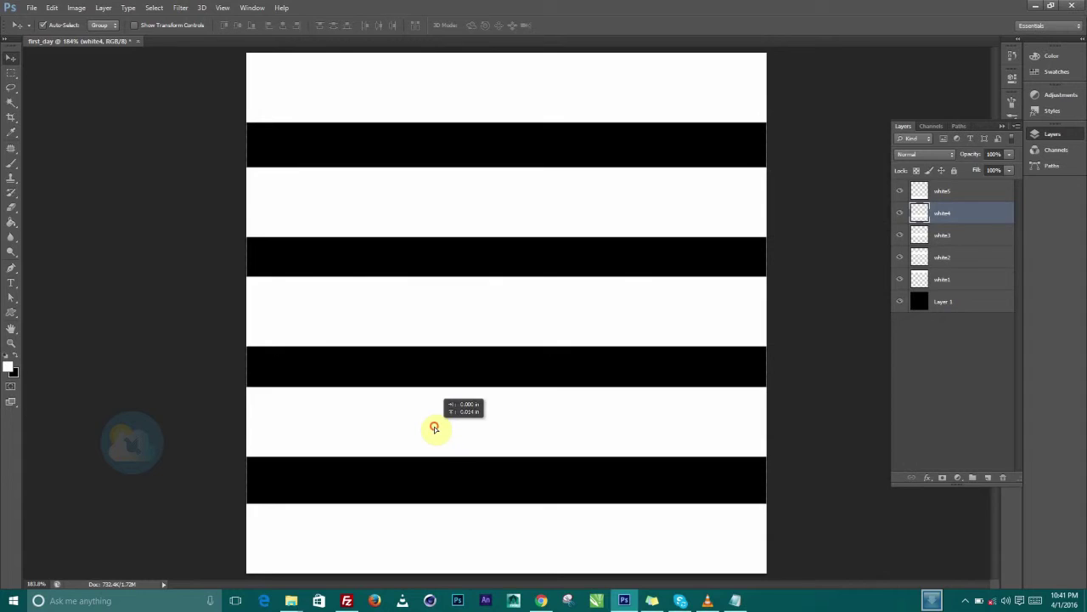
pyautogui.click(510, 198)
pyautogui.moveTo(504, 207); pyautogui.dragTo(504, 202)
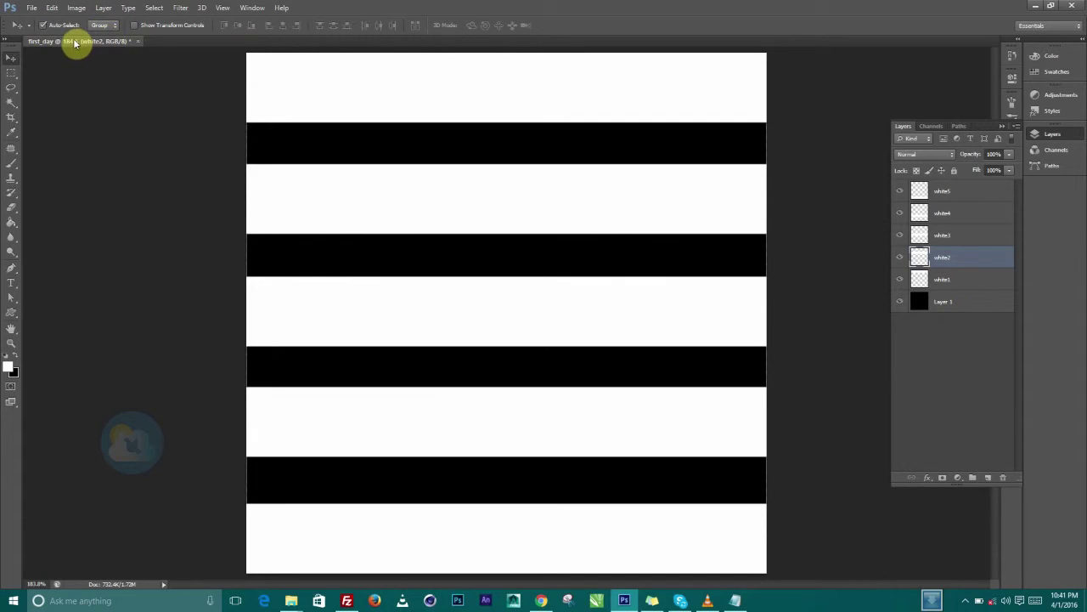
# Turn off Auto-Select and activate each layer in turn from white5 down to Layer 1
pyautogui.click(43, 25)
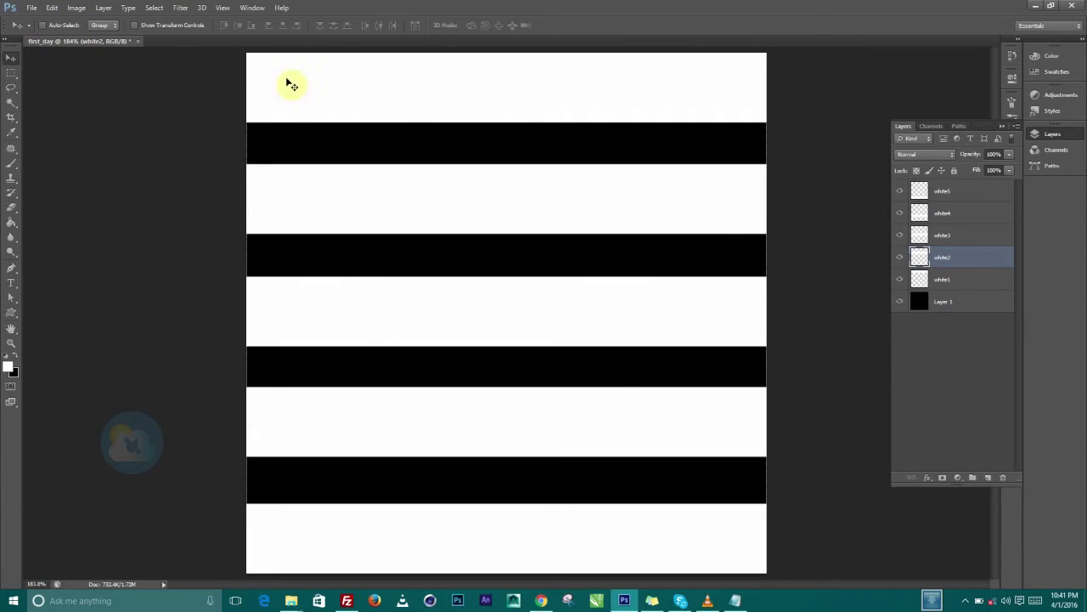
pyautogui.click(943, 194)
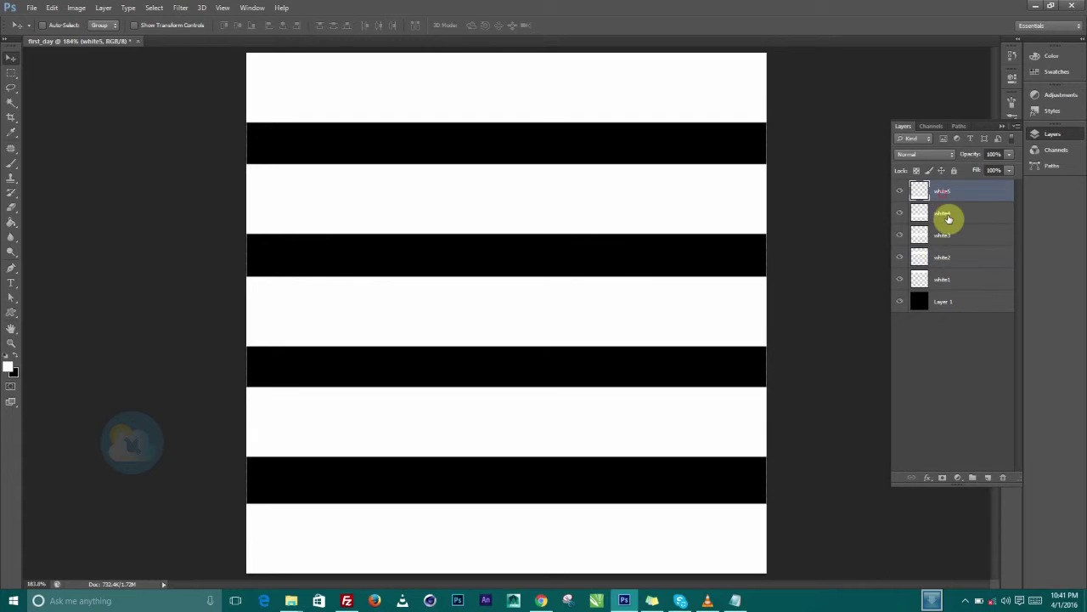
pyautogui.click(947, 219)
pyautogui.click(945, 241)
pyautogui.click(943, 263)
pyautogui.click(942, 282)
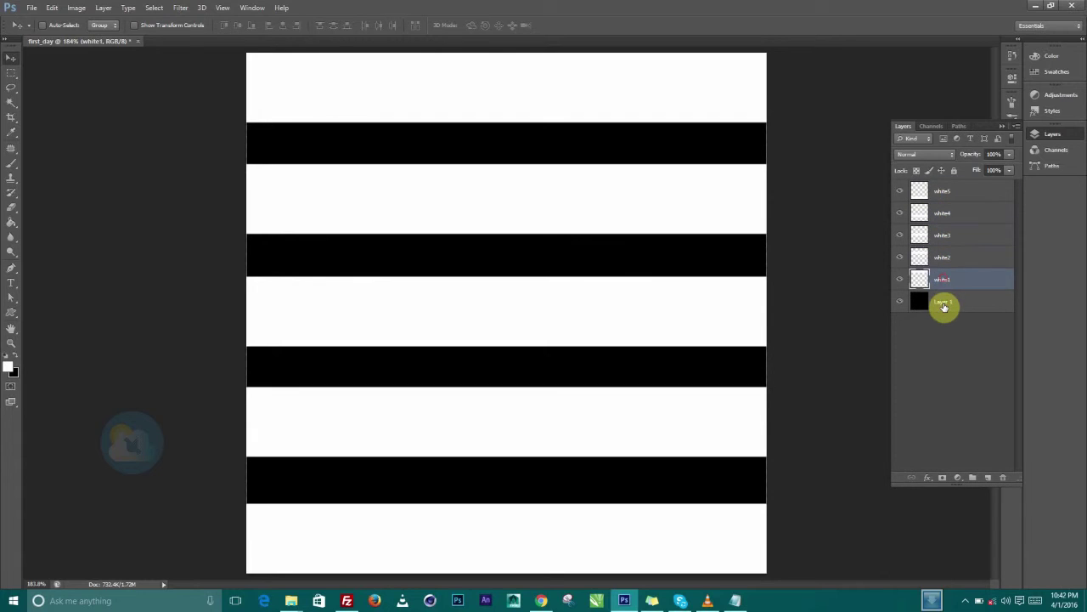
pyautogui.click(942, 304)
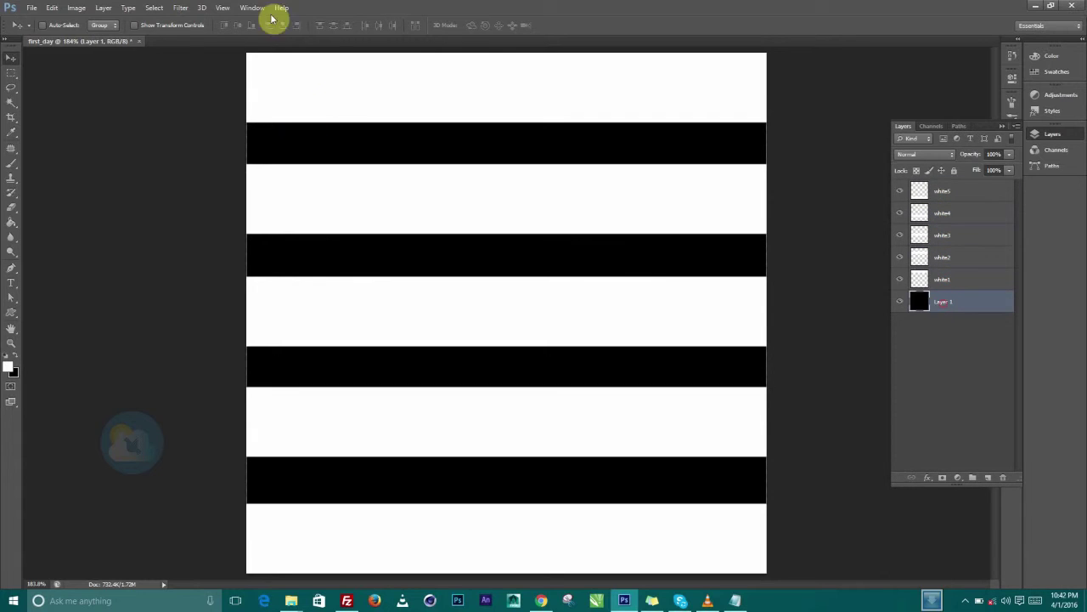
# Try adding a text layer directly above Layer 1 with the Type tool, and delete the empty text layer
pyautogui.click(11, 283)
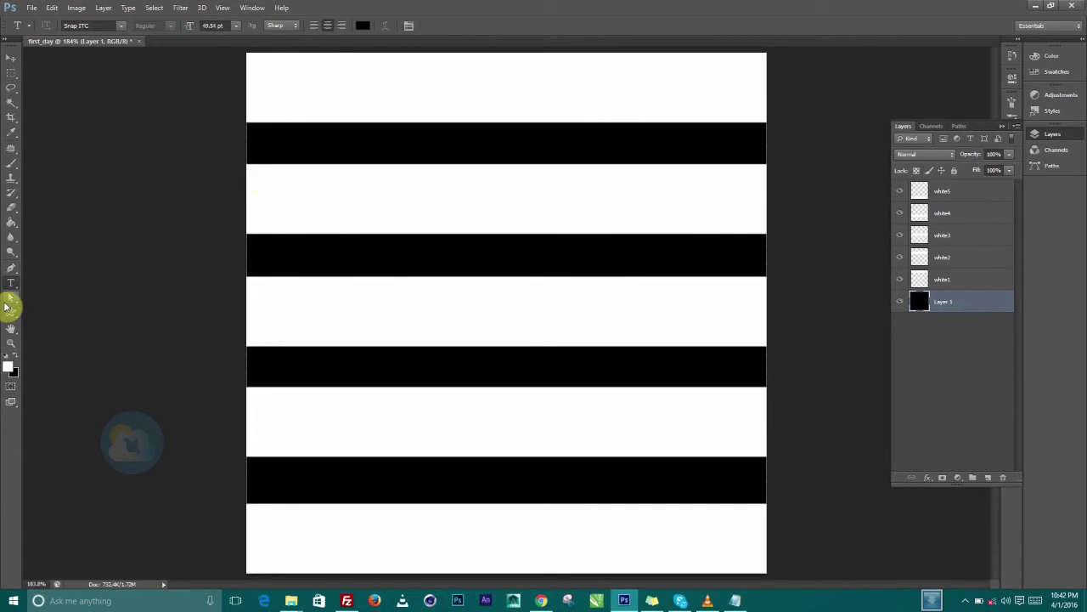
pyautogui.click(308, 85)
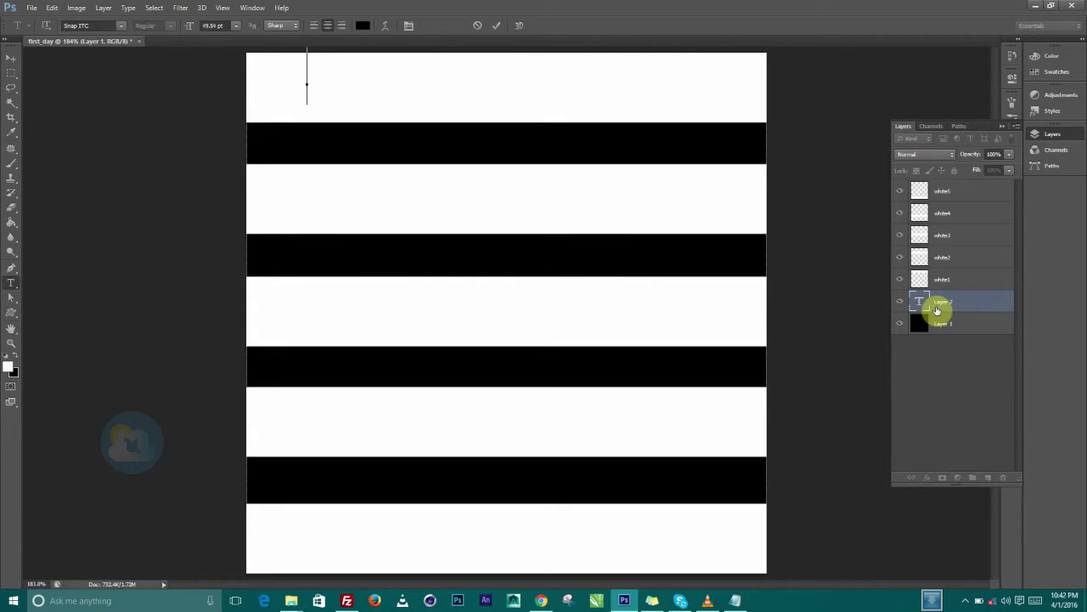
pyautogui.click(480, 27)
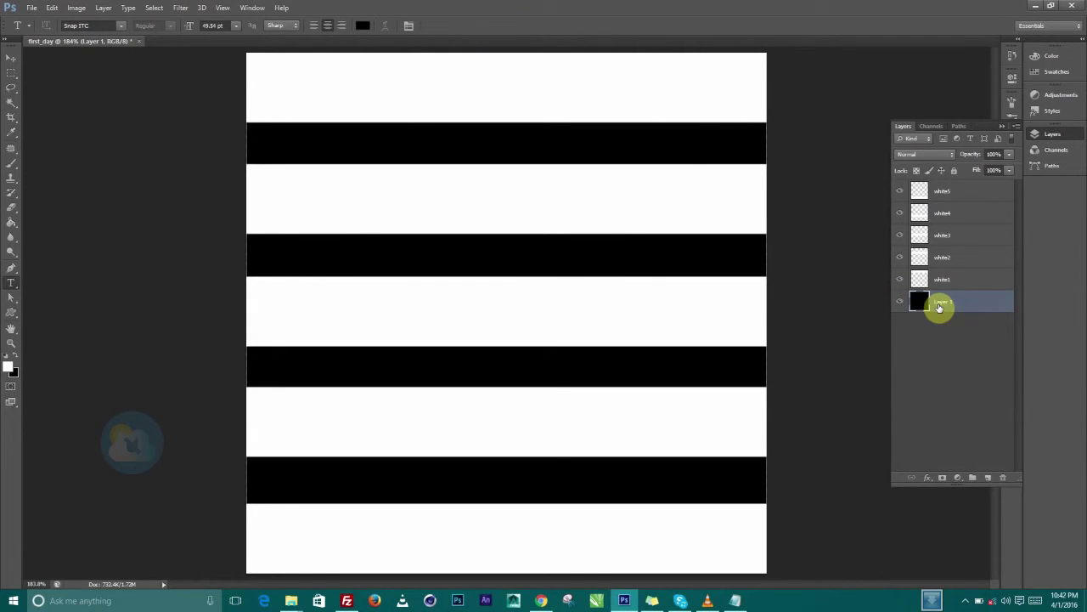
pyautogui.click(373, 82)
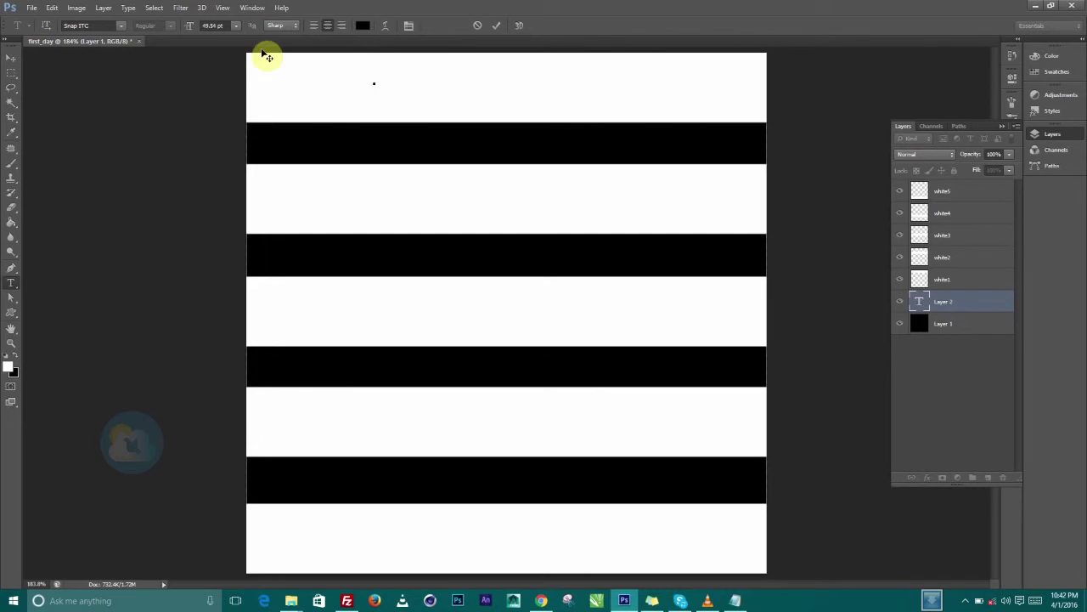
pyautogui.click(498, 27)
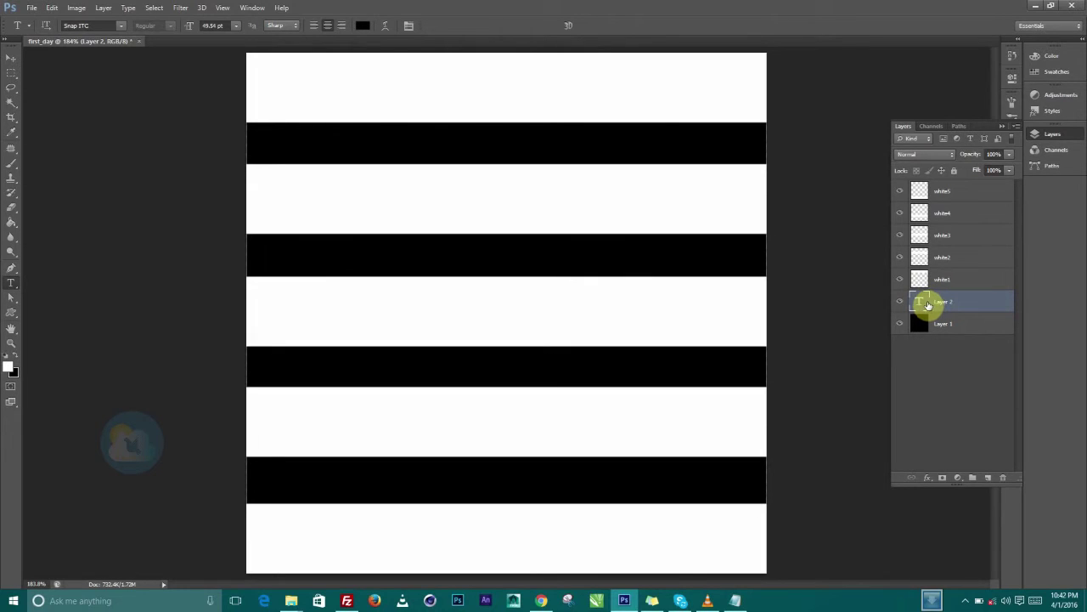
pyautogui.moveTo(913, 308); pyautogui.dragTo(1004, 479)
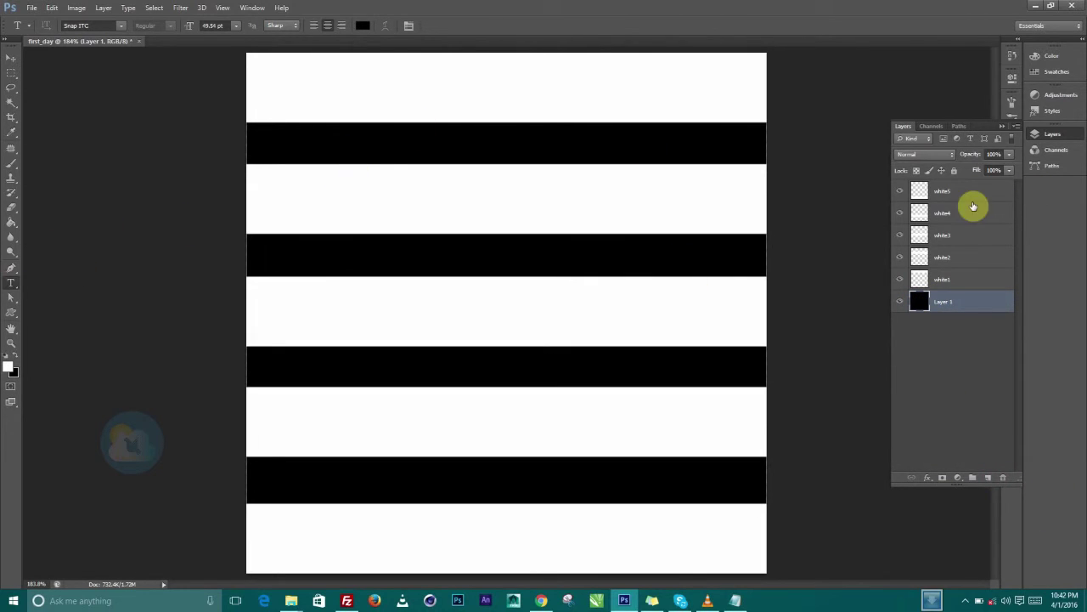
# Try starting a text layer directly above the white5 layer, cancel it, and make Layer 1 active
pyautogui.click(945, 193)
pyautogui.click(407, 96)
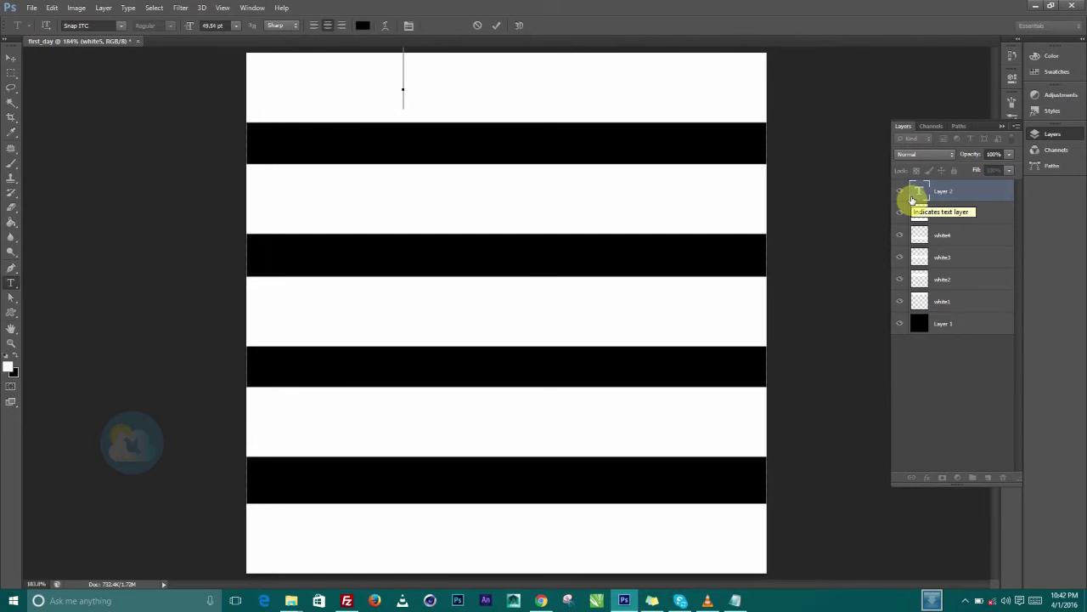
pyautogui.click(475, 25)
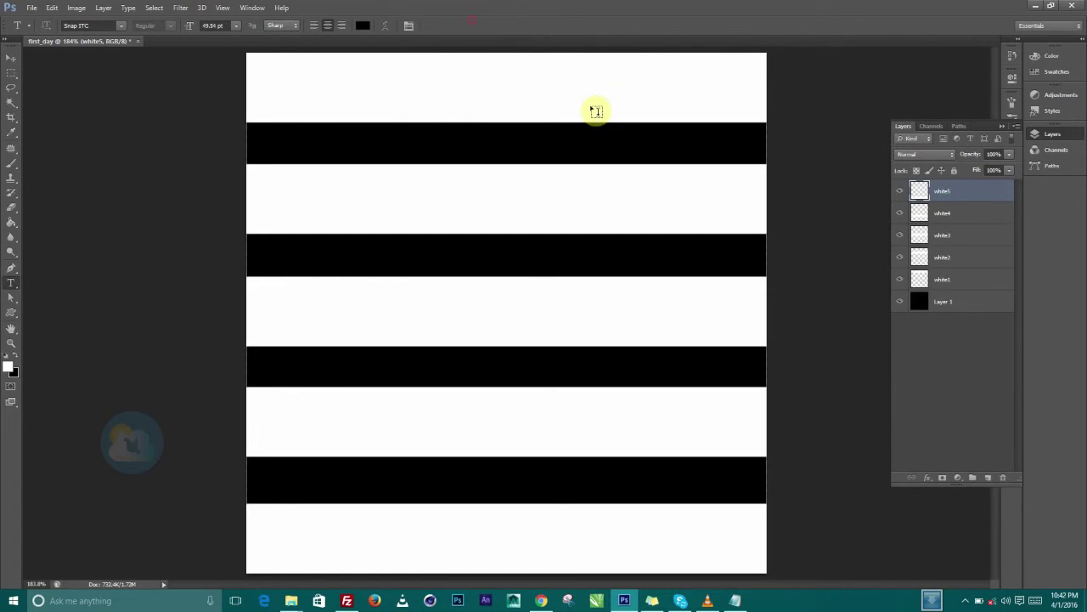
pyautogui.click(925, 303)
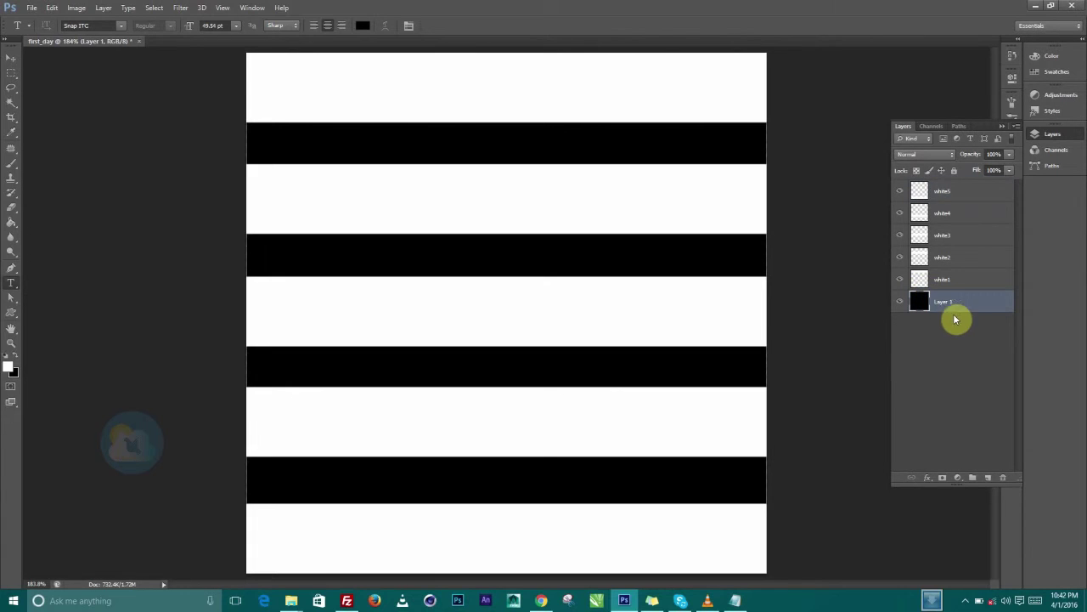
# Move Layer 1 to the top of the layer stack, and raise the white strip layers back above it one by one
pyautogui.moveTo(940, 293); pyautogui.dragTo(951, 185)
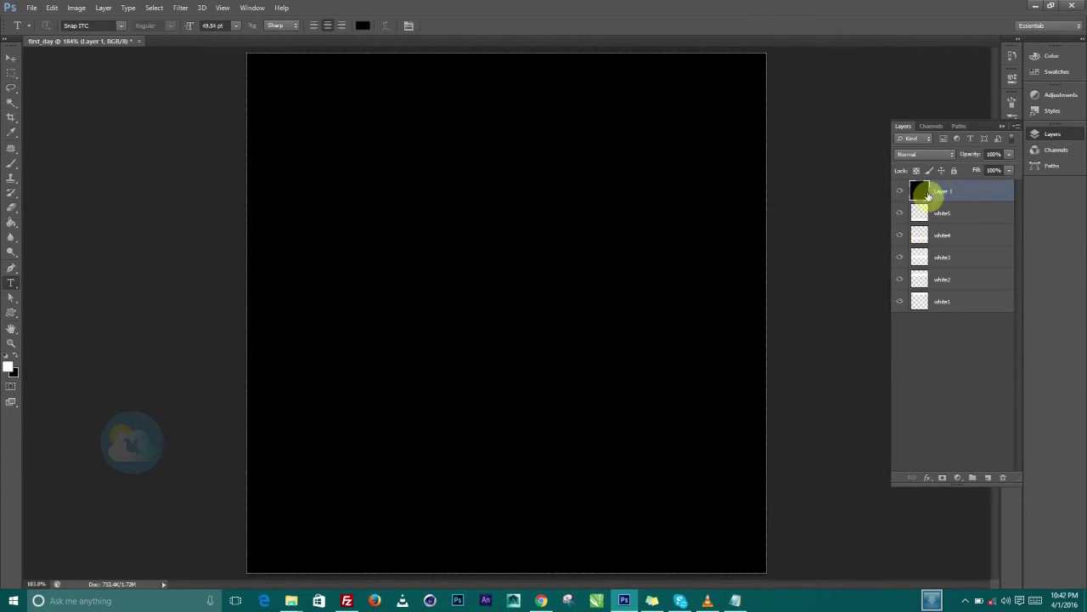
pyautogui.moveTo(959, 194)
pyautogui.mouseDown()
pyautogui.moveTo(941, 219)
pyautogui.moveTo(939, 192)
pyautogui.mouseUp()
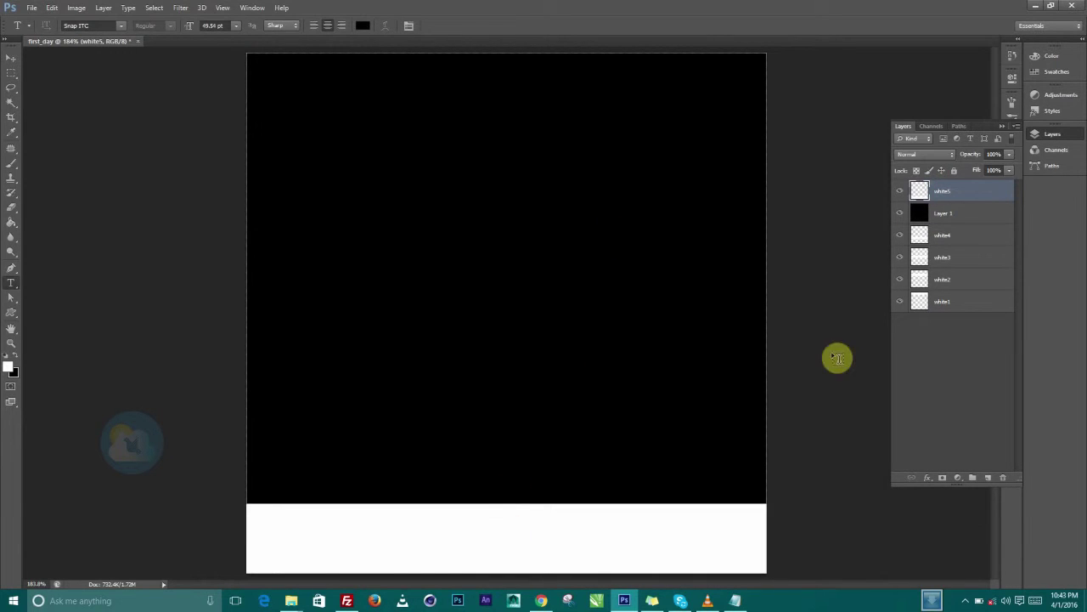
pyautogui.moveTo(948, 239); pyautogui.dragTo(947, 212)
pyautogui.moveTo(933, 262); pyautogui.dragTo(945, 218)
pyautogui.moveTo(939, 285); pyautogui.dragTo(944, 225)
pyautogui.moveTo(940, 271)
pyautogui.mouseDown()
pyautogui.moveTo(944, 251)
pyautogui.moveTo(941, 263)
pyautogui.mouseUp()
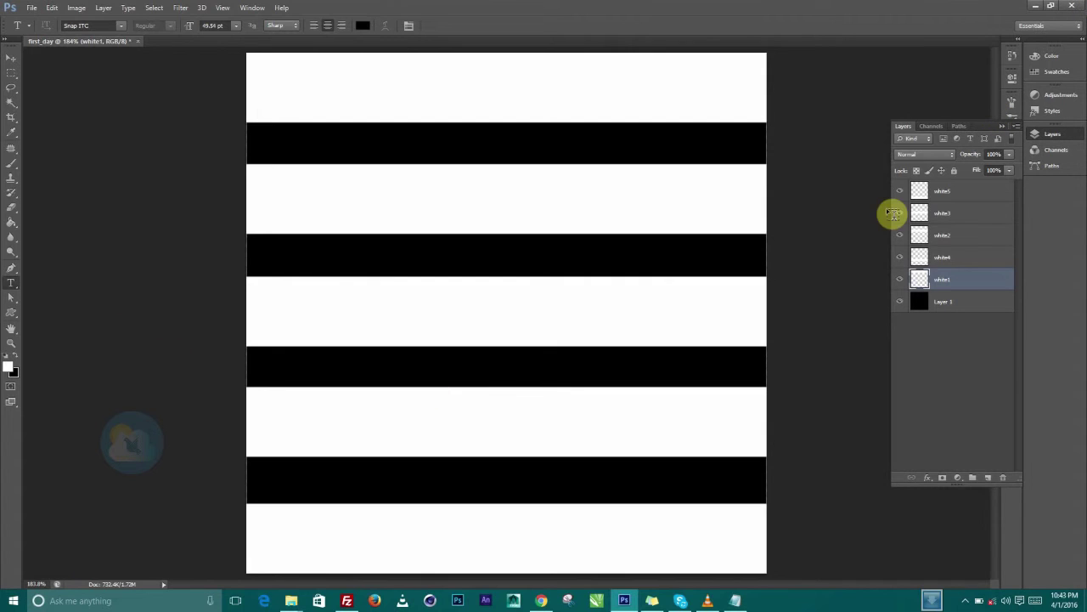
# Add the black text "Your" directly above the white5 layer and center it on the first white strip
pyautogui.click(973, 188)
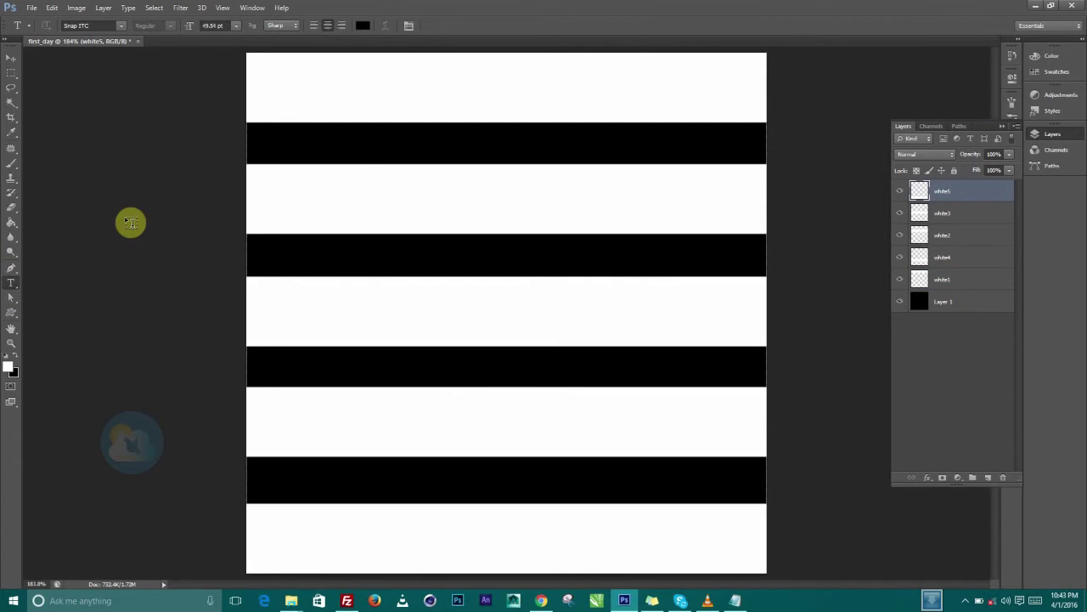
pyautogui.click(341, 89)
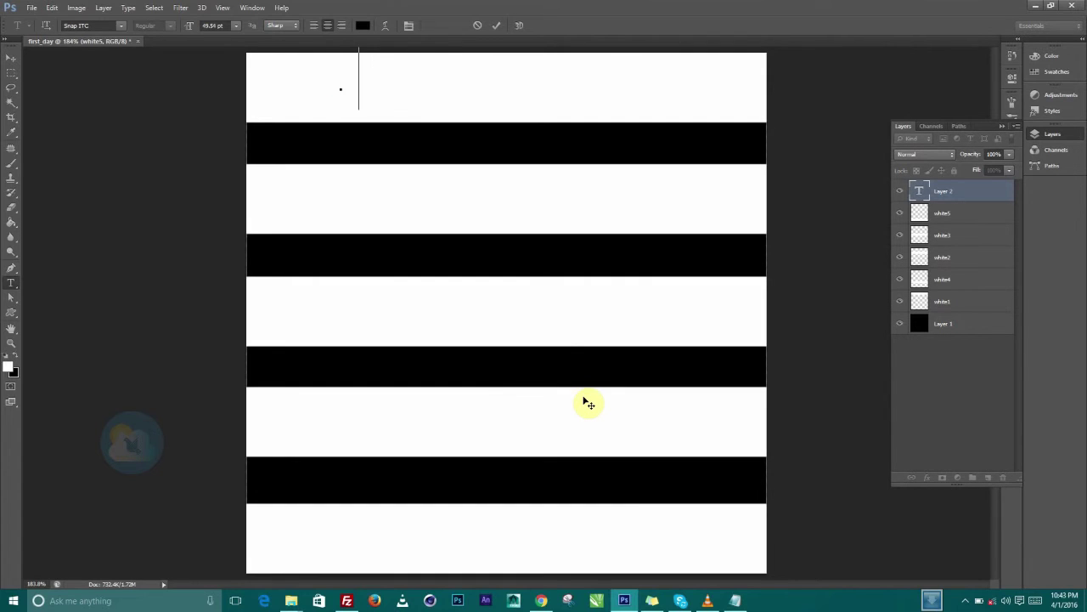
pyautogui.write('you')
pyautogui.press('BackSpace')
pyautogui.press('BackSpace')
pyautogui.press('BackSpace')
pyautogui.write('Y')
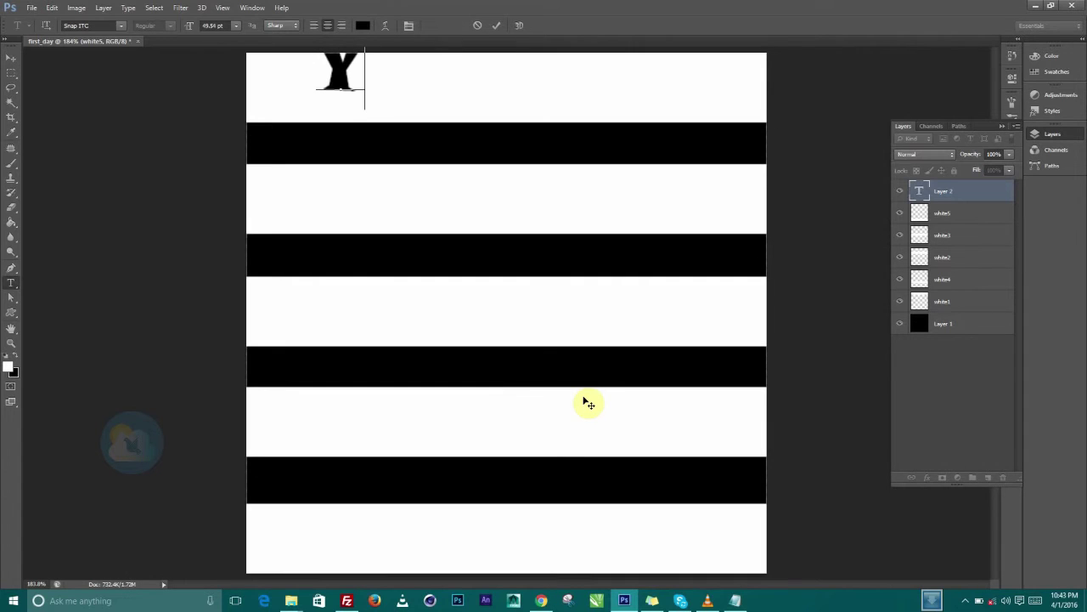
pyautogui.write('our')
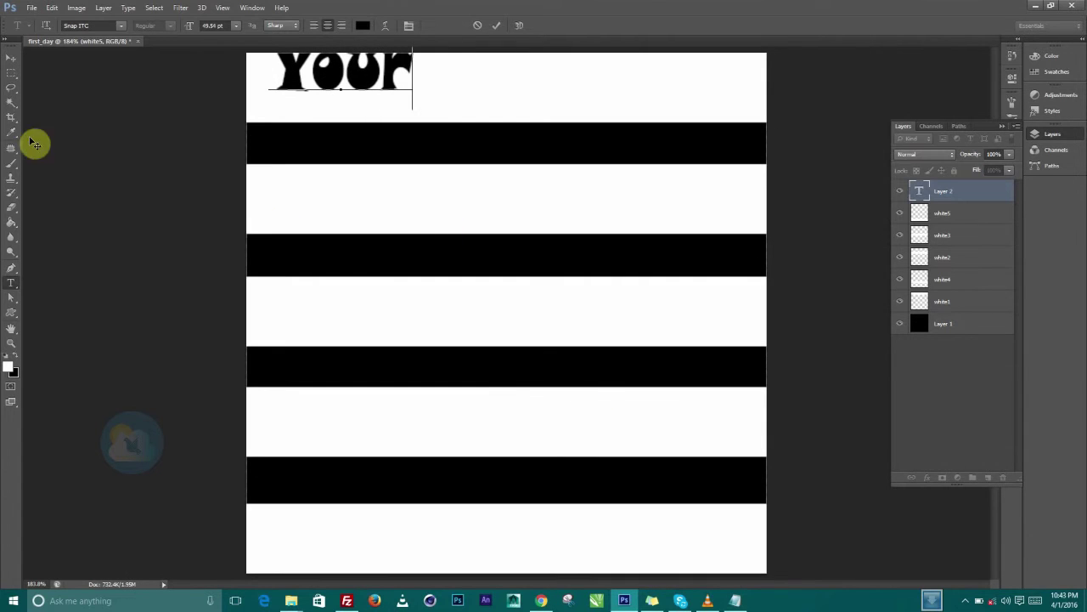
pyautogui.click(497, 26)
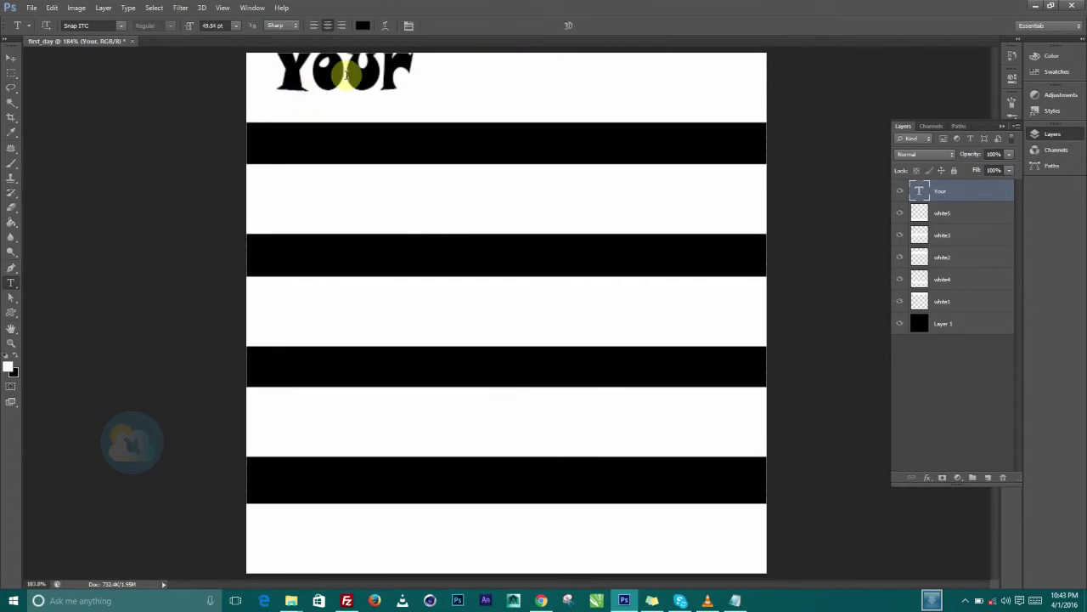
pyautogui.click(9, 57)
pyautogui.moveTo(367, 77); pyautogui.dragTo(527, 97)
# Duplicate the Your text layer, move the copy to the second white strip, and change its text to "Day"
pyautogui.moveTo(911, 192); pyautogui.dragTo(988, 478)
pyautogui.moveTo(516, 109); pyautogui.dragTo(512, 216)
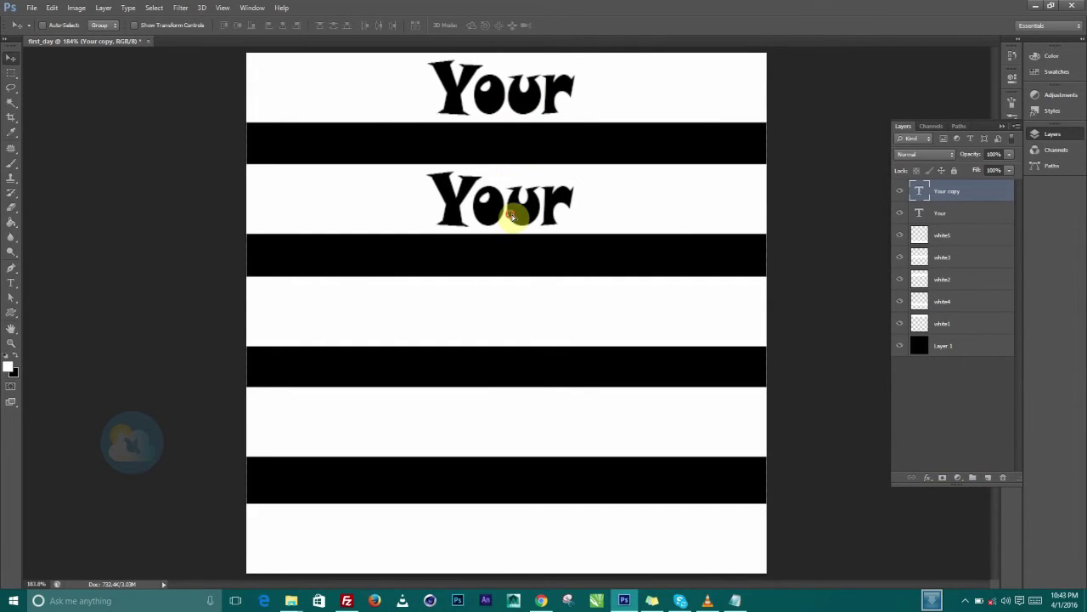
pyautogui.doubleClick(918, 193)
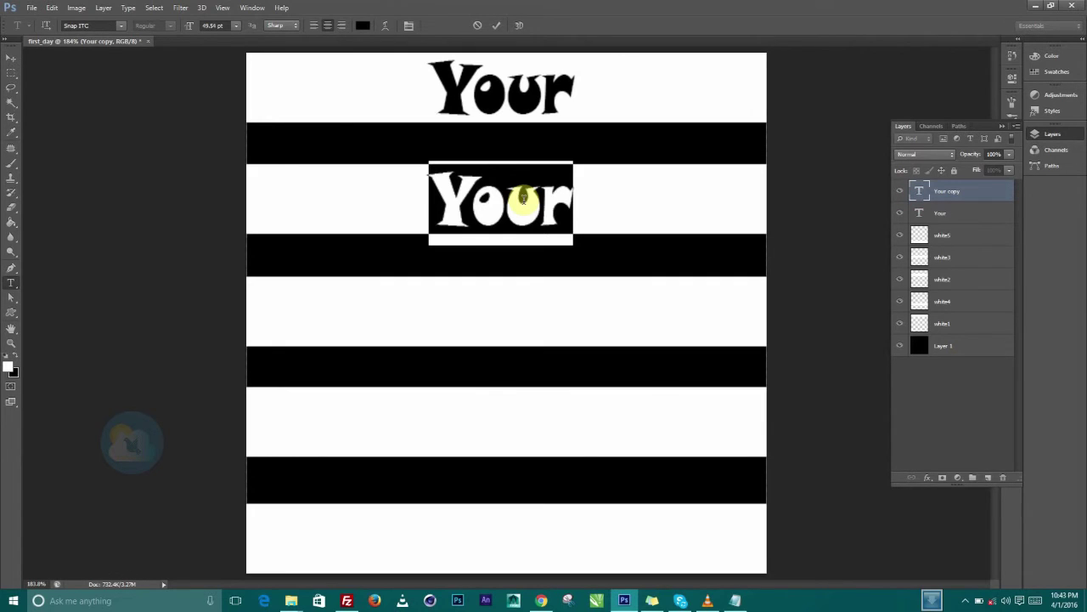
pyautogui.write('Day')
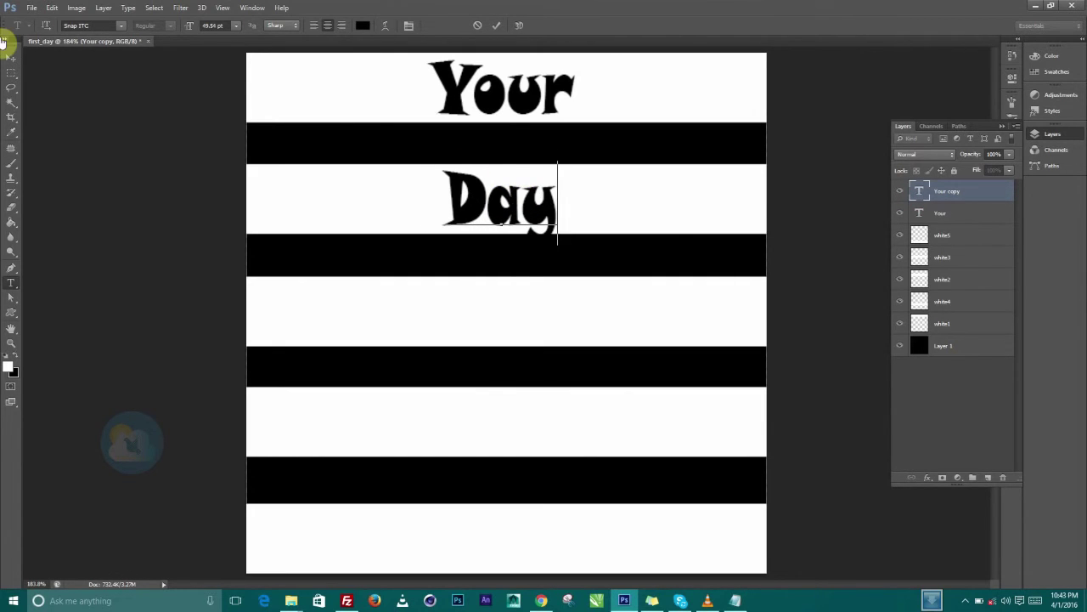
pyautogui.click(10, 62)
pyautogui.moveTo(516, 219); pyautogui.dragTo(520, 213)
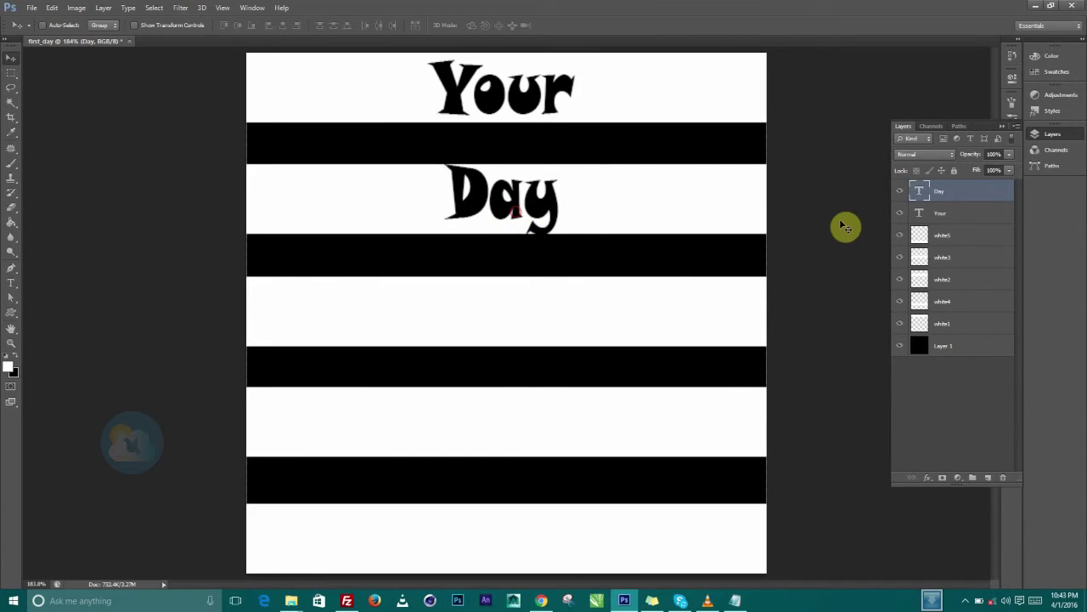
# Duplicate the Day text layer and change the copy's text to "Firt"
pyautogui.moveTo(912, 187); pyautogui.dragTo(987, 478)
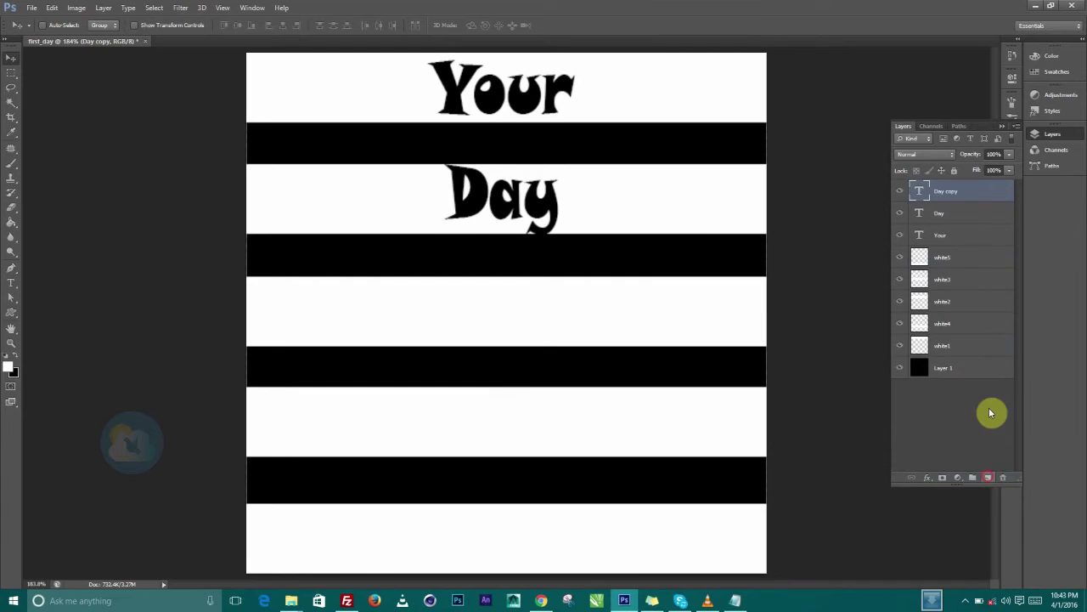
pyautogui.doubleClick(920, 193)
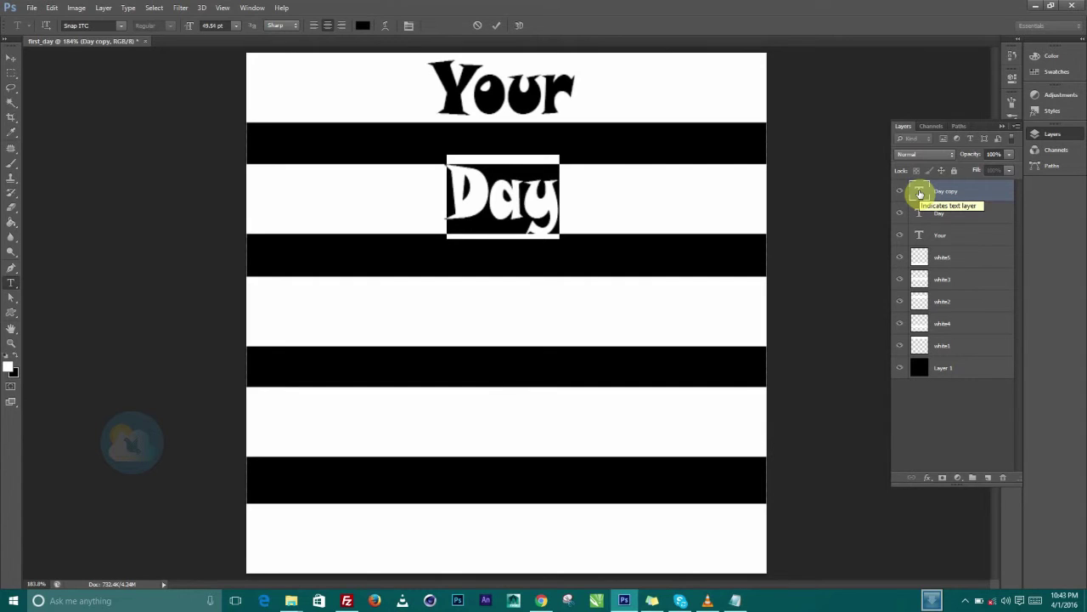
pyautogui.write('First')
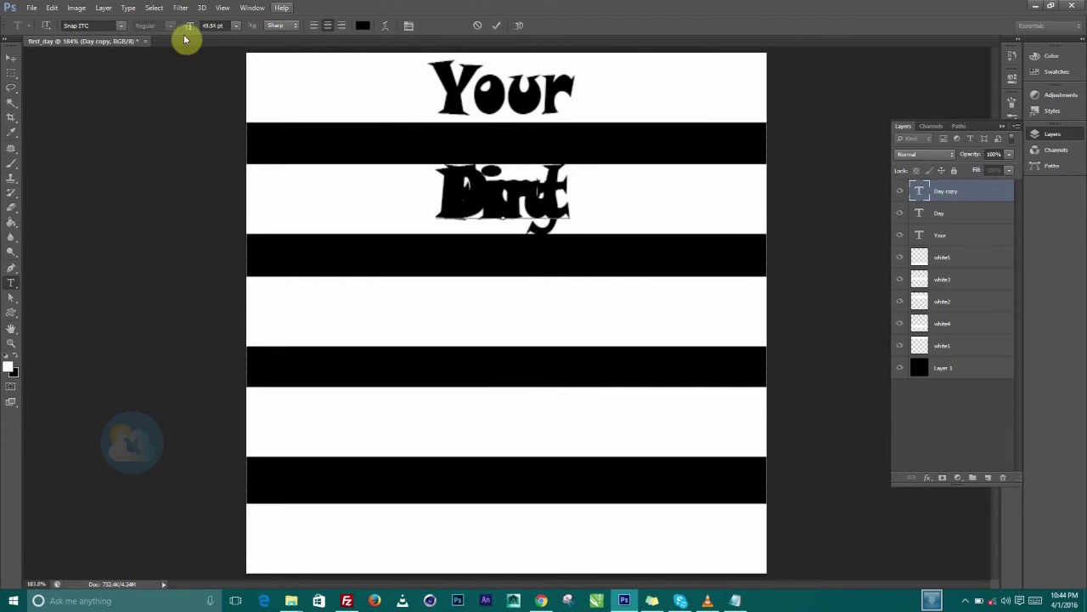
# Place the Day text on the third white strip with its layer on top, and position the Firt text on the second strip
pyautogui.click(11, 57)
pyautogui.moveTo(478, 225); pyautogui.dragTo(470, 312)
pyautogui.moveTo(930, 222); pyautogui.dragTo(938, 188)
pyautogui.moveTo(495, 207)
pyautogui.mouseDown()
pyautogui.moveTo(510, 286)
pyautogui.moveTo(494, 322)
pyautogui.moveTo(486, 206)
pyautogui.mouseUp()
pyautogui.click(939, 214)
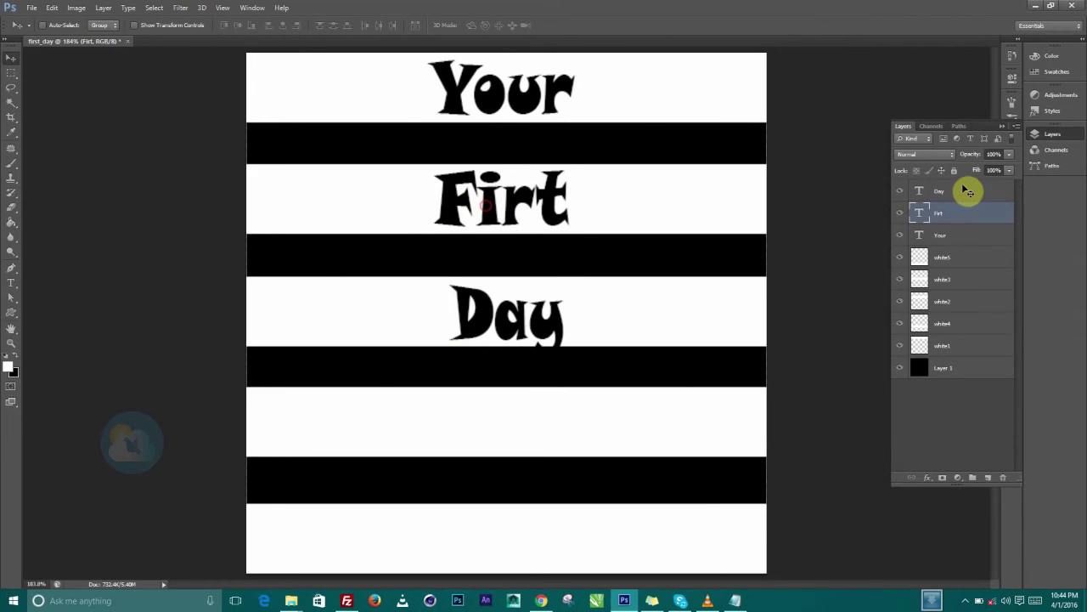
# Correct the text on the second white strip to "First"
pyautogui.doubleClick(922, 214)
pyautogui.click(535, 195)
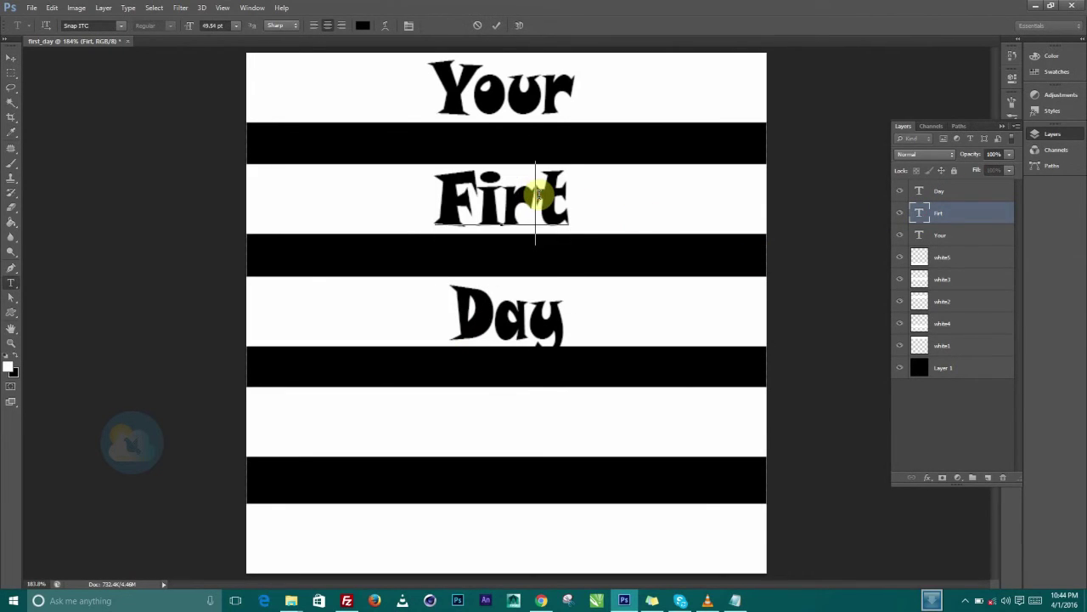
pyautogui.write('s')
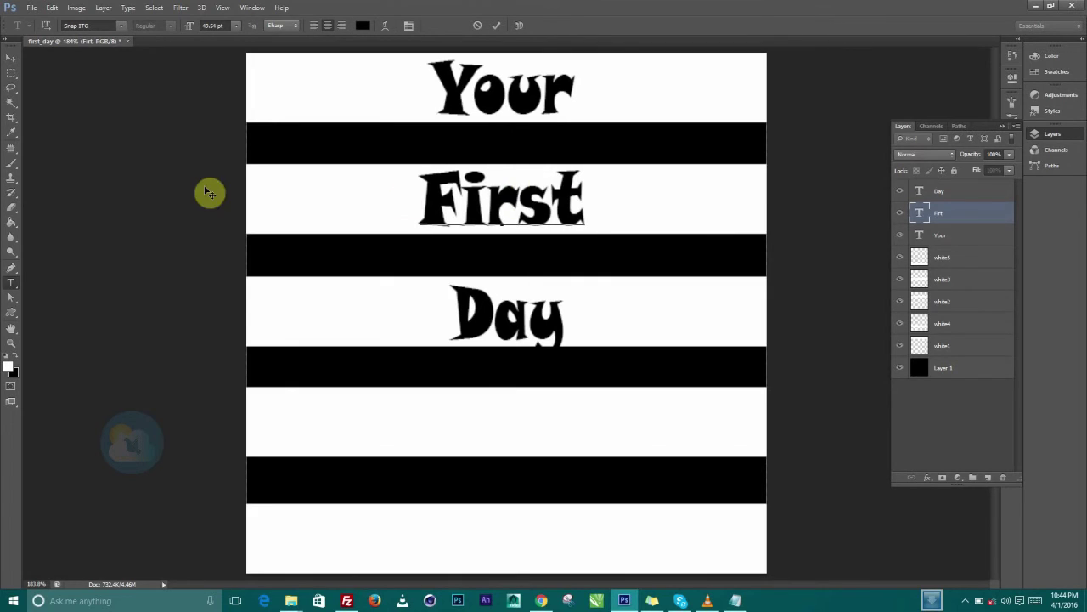
pyautogui.click(9, 61)
# Duplicate the Day text layer, change the copy's text to "in", and move it to the fourth white strip
pyautogui.click(939, 195)
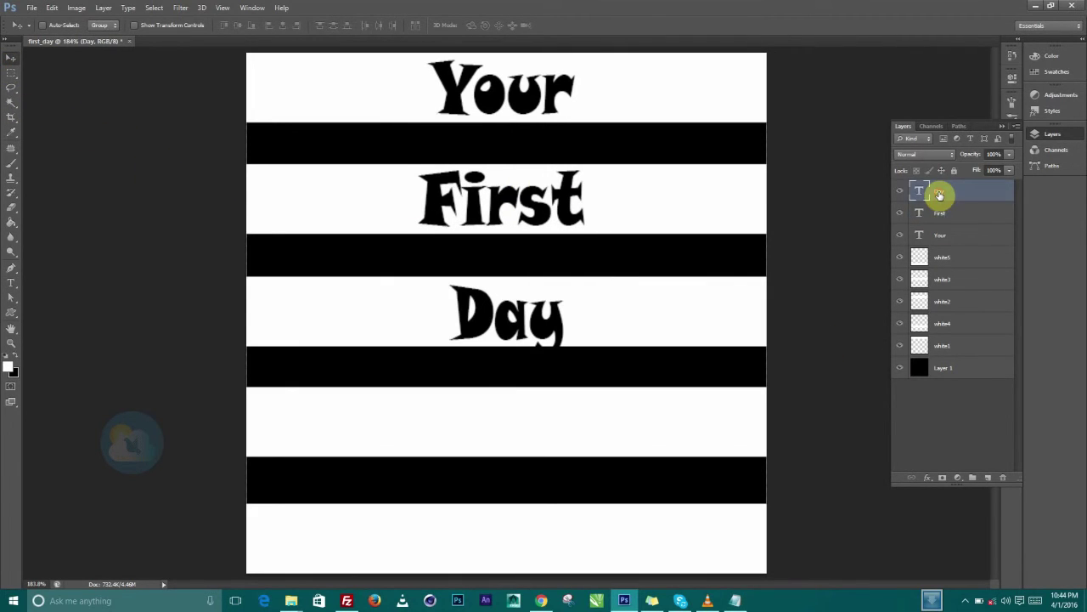
pyautogui.moveTo(924, 196); pyautogui.dragTo(988, 477)
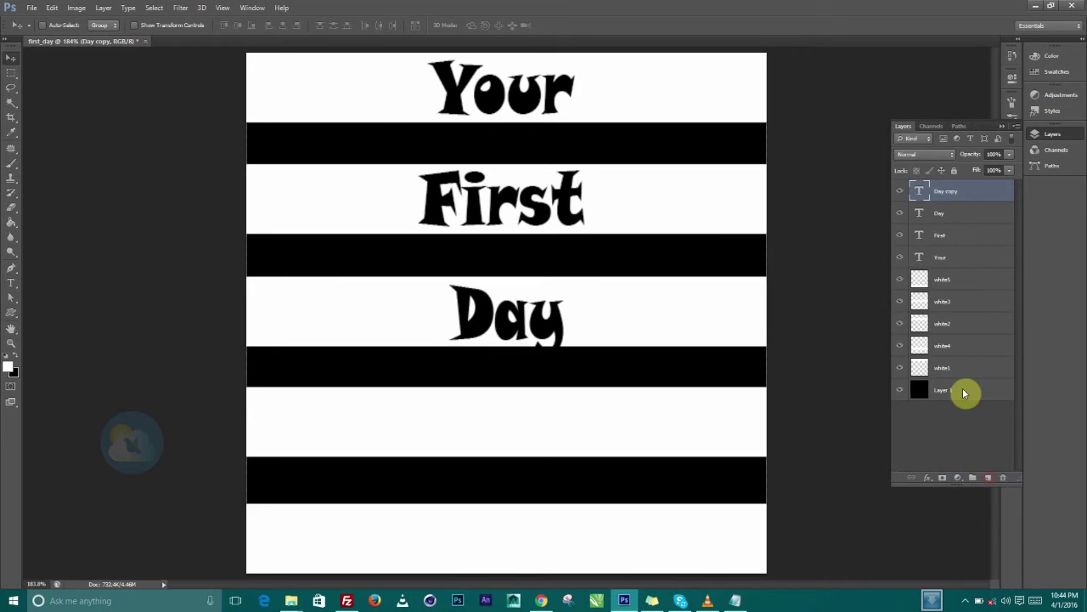
pyautogui.doubleClick(920, 190)
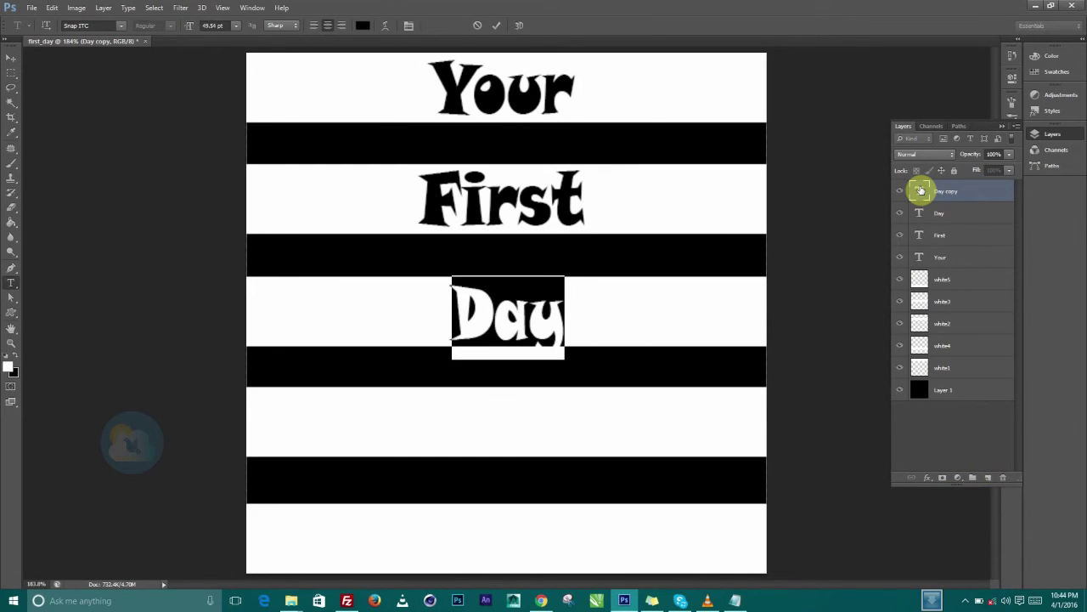
pyautogui.write('in')
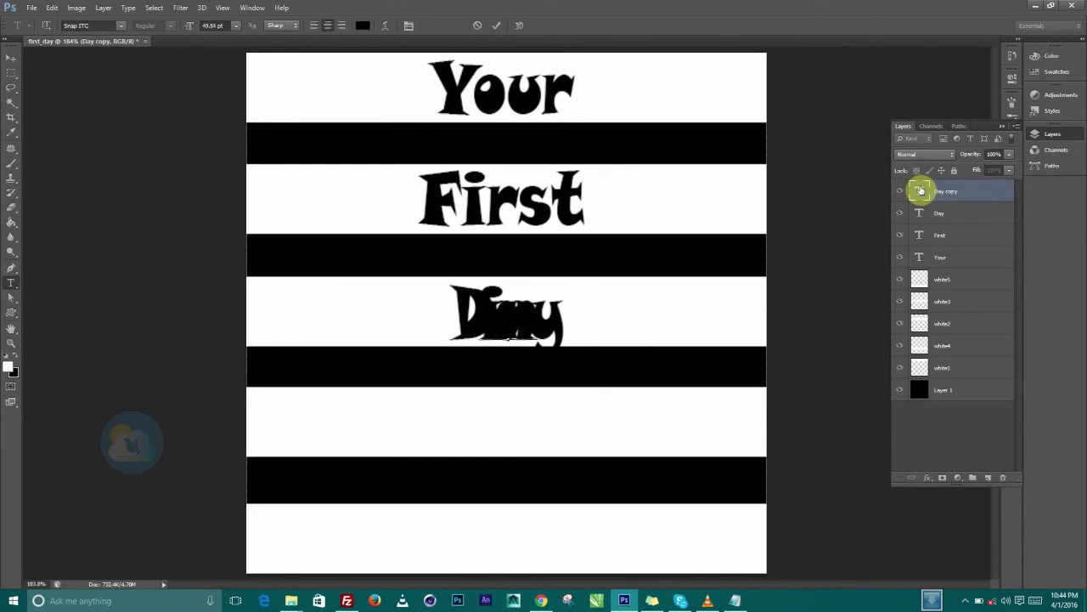
pyautogui.click(12, 56)
pyautogui.click(522, 326)
pyautogui.moveTo(518, 358); pyautogui.dragTo(513, 434)
# Duplicate the in text layer, move the copy to the last white strip, and change its text to "Photoshop"
pyautogui.moveTo(920, 190); pyautogui.dragTo(987, 478)
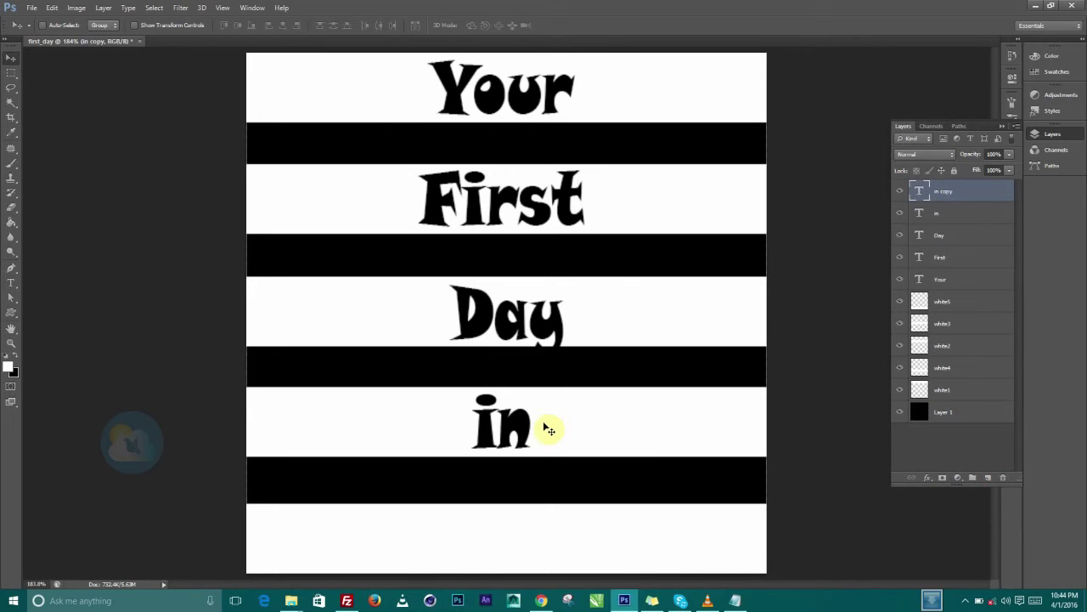
pyautogui.moveTo(520, 433); pyautogui.dragTo(513, 552)
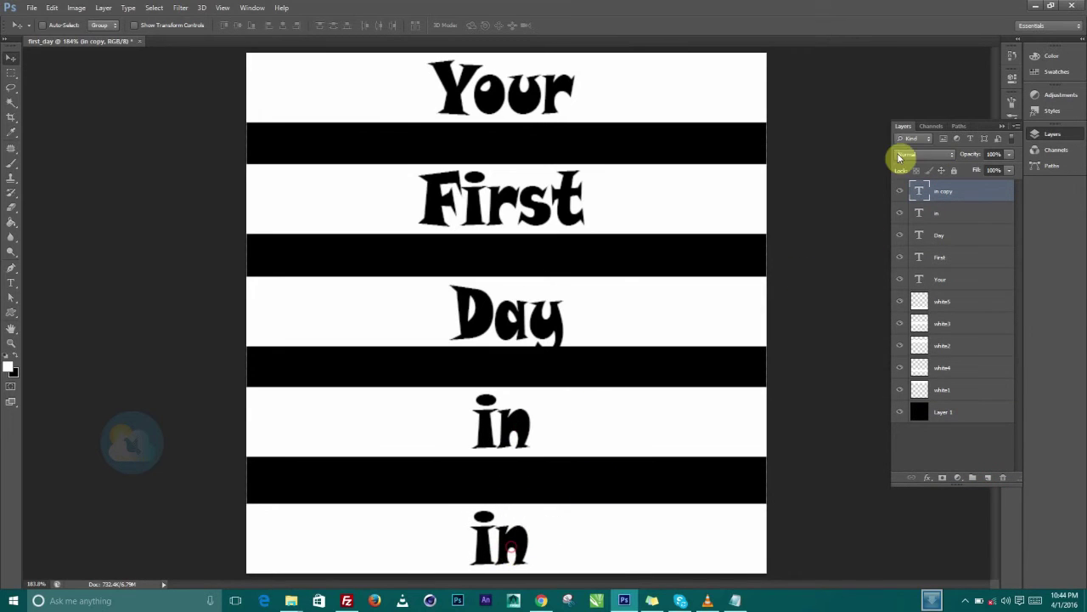
pyautogui.doubleClick(924, 193)
pyautogui.write('Ph')
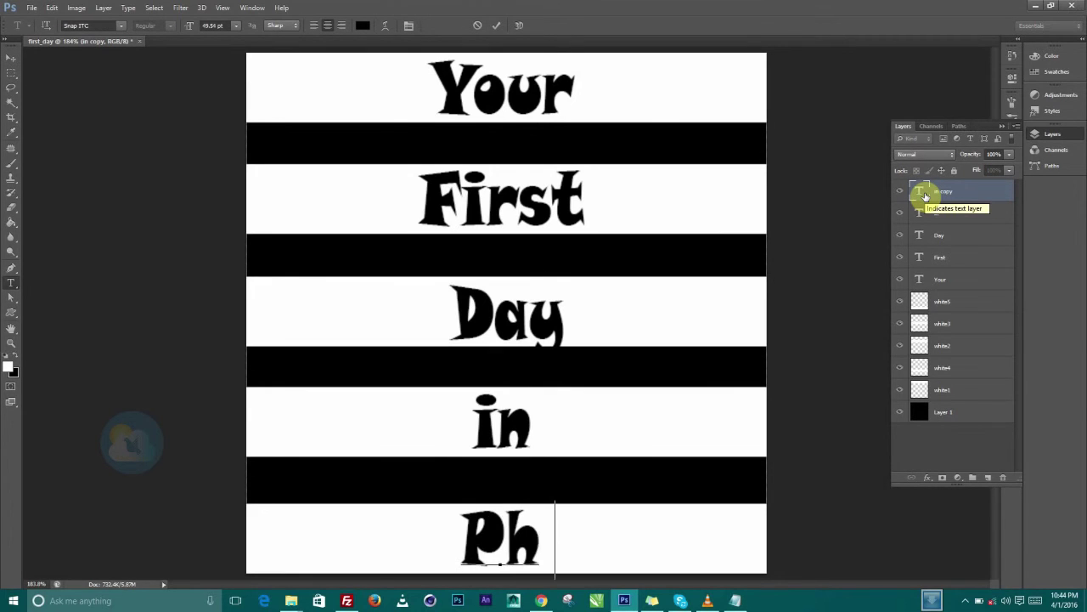
pyautogui.write('otoshop')
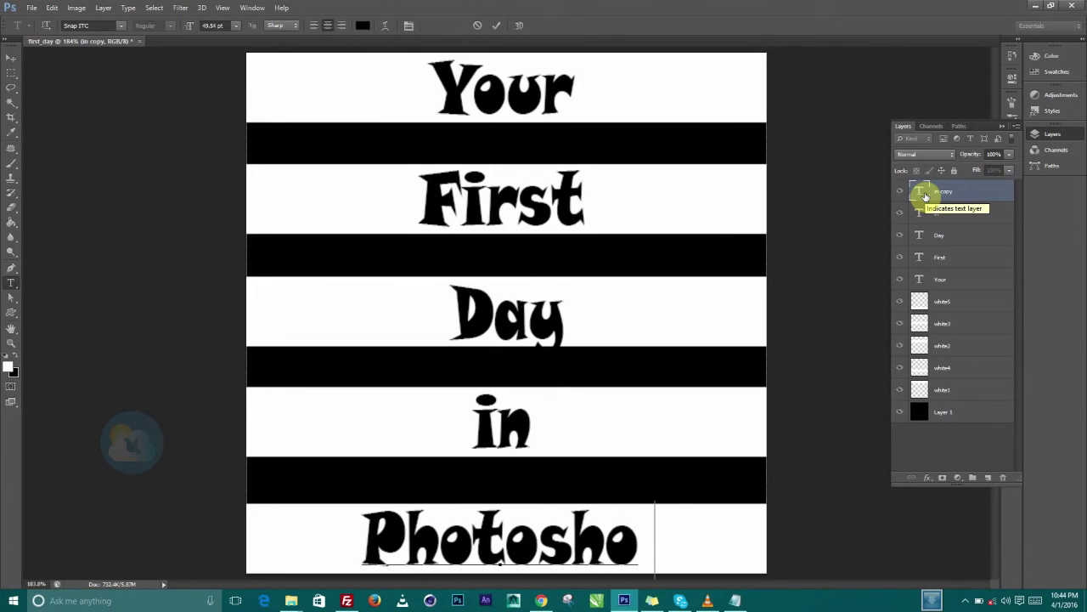
pyautogui.click(11, 57)
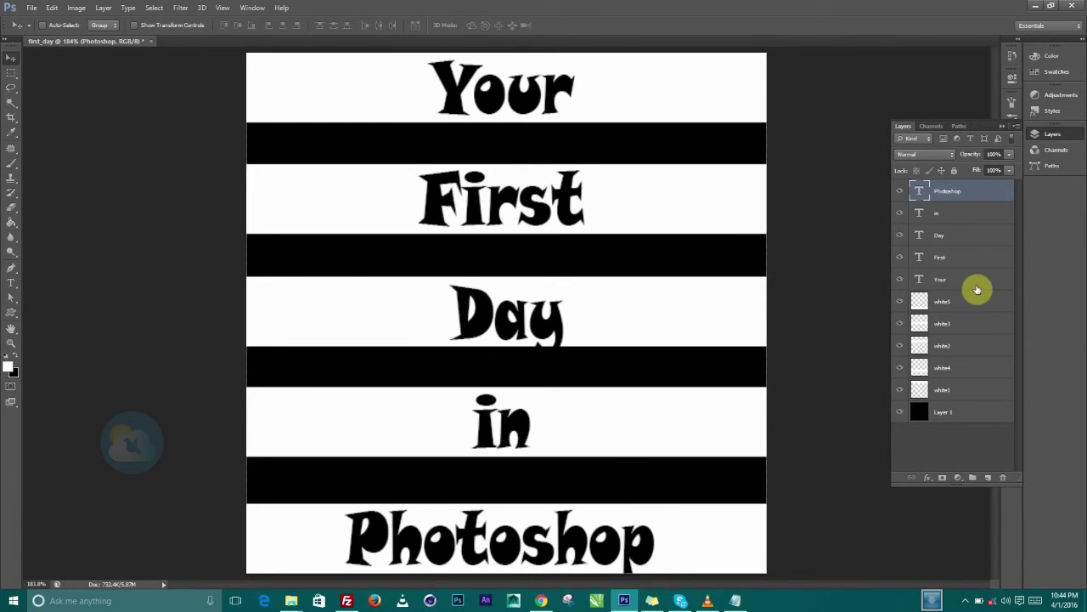
# Activate each text layer in turn from Your up to Photoshop, twice, to review their stacking order
pyautogui.click(943, 279)
pyautogui.click(941, 257)
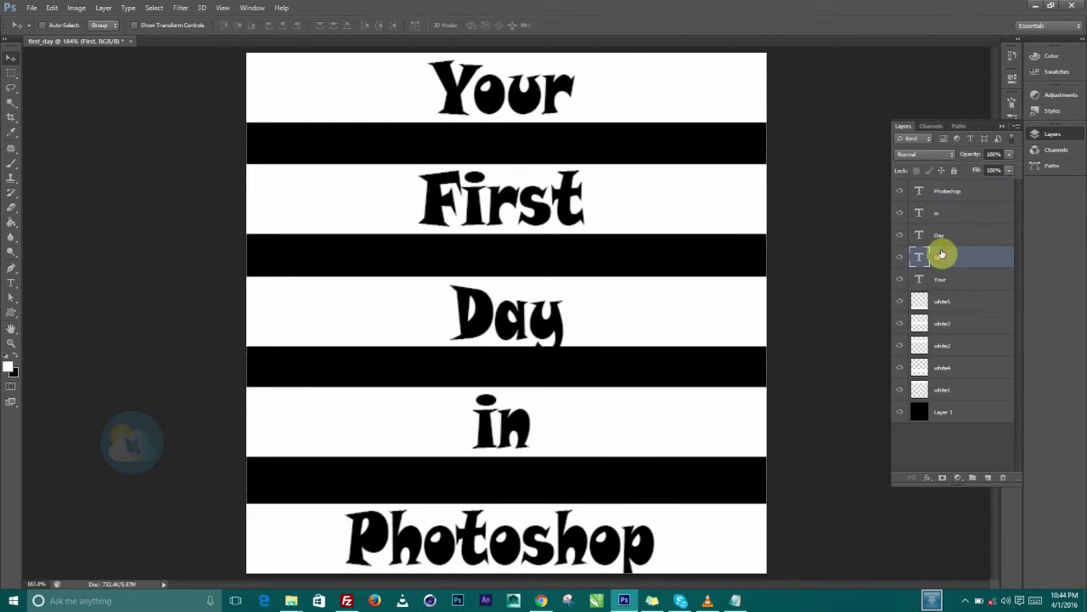
pyautogui.click(942, 235)
pyautogui.click(940, 214)
pyautogui.click(944, 192)
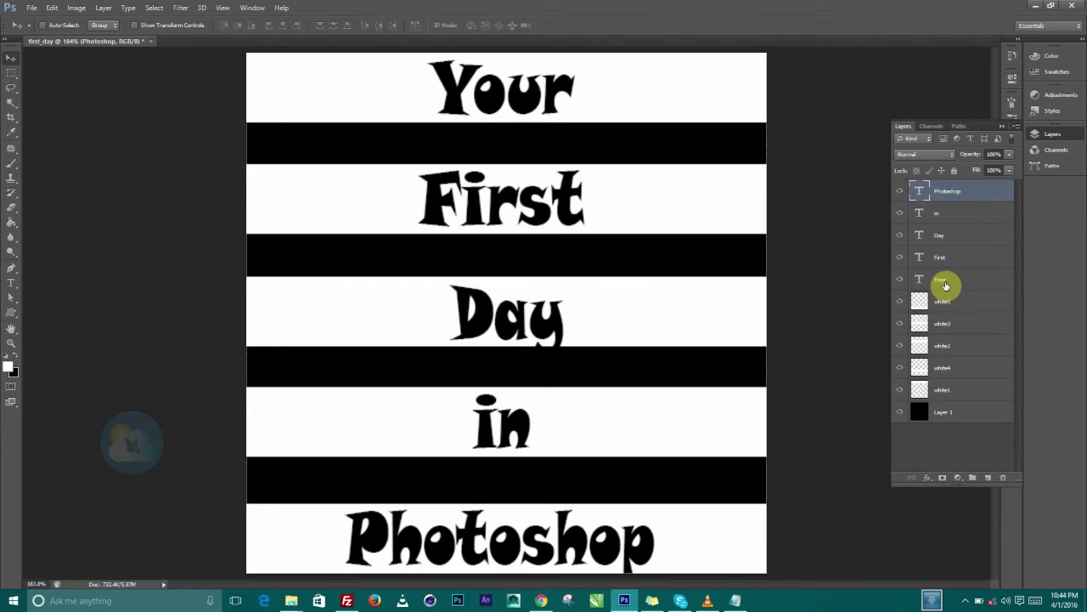
pyautogui.click(941, 280)
pyautogui.click(941, 257)
pyautogui.click(944, 235)
pyautogui.click(941, 213)
pyautogui.click(945, 191)
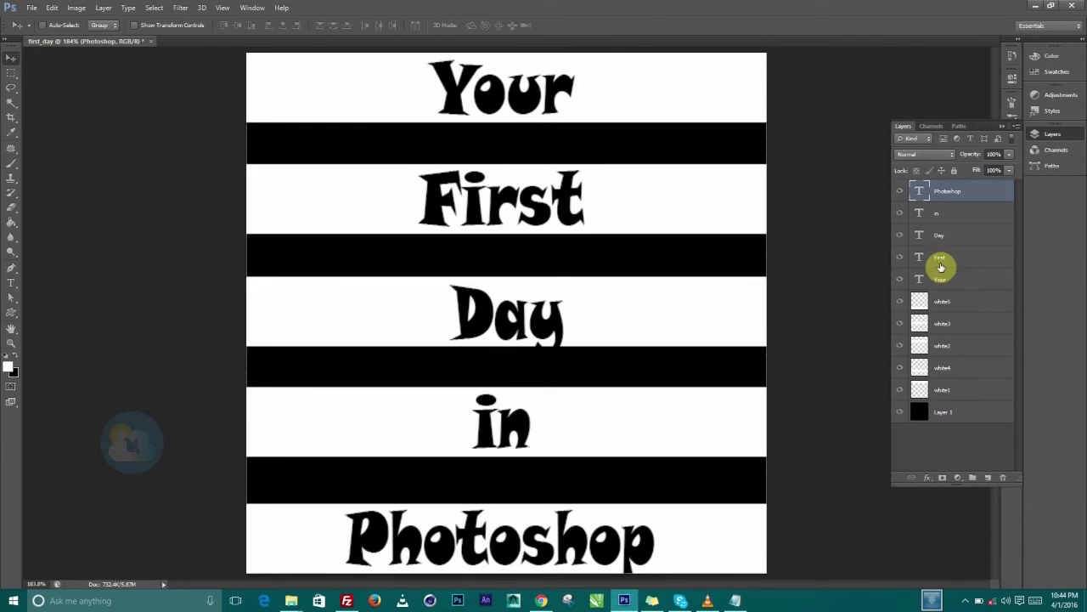
# Move the First text layer to the top of the layer stack and return it directly above the Your layer
pyautogui.doubleClick(947, 190)
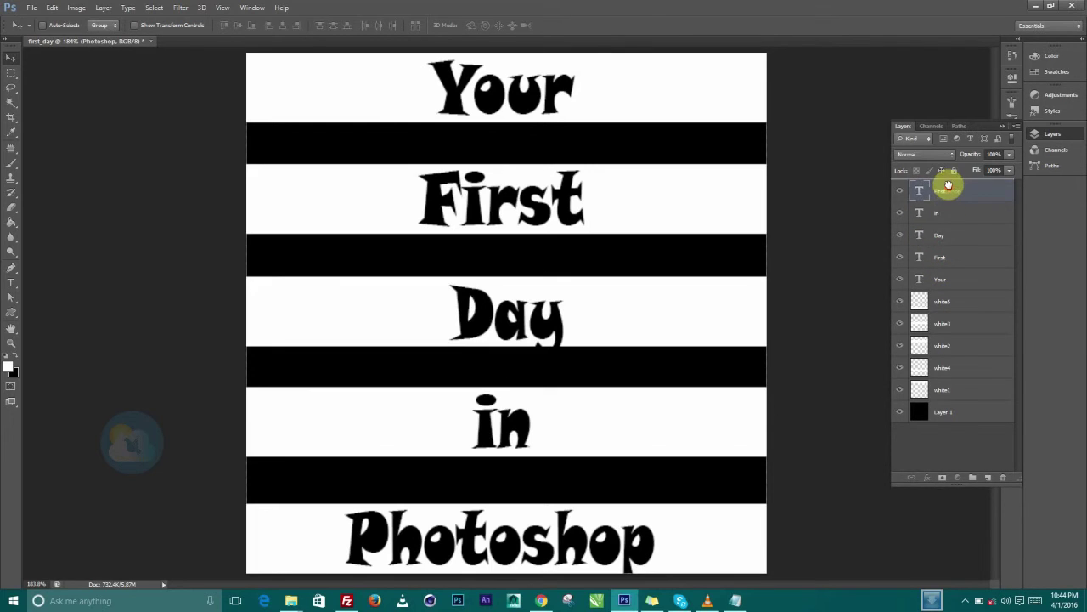
pyautogui.moveTo(949, 185); pyautogui.dragTo(950, 187)
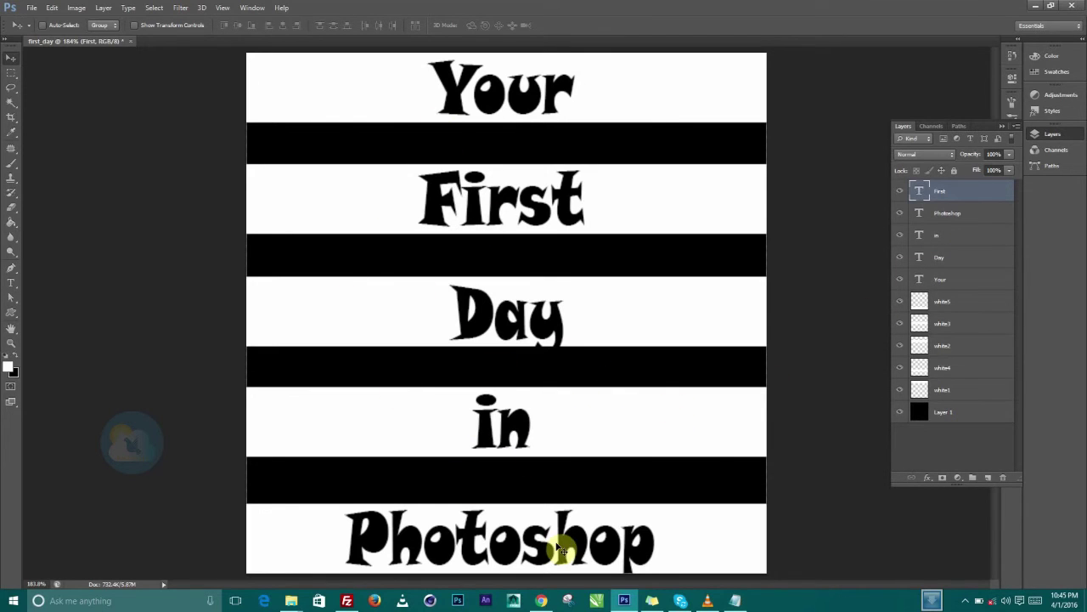
pyautogui.moveTo(943, 194); pyautogui.dragTo(951, 268)
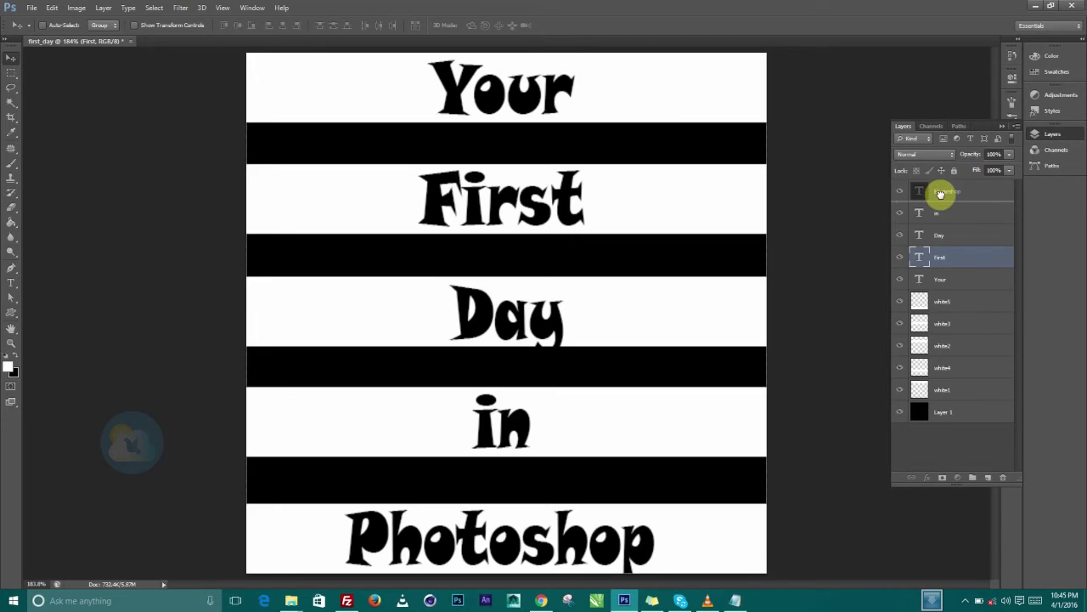
# Move the white5 layer above the Photoshop text layer and return it directly below the Your layer
pyautogui.moveTo(943, 412)
pyautogui.mouseDown()
pyautogui.moveTo(940, 209)
pyautogui.moveTo(946, 429)
pyautogui.mouseUp()
pyautogui.moveTo(946, 294); pyautogui.dragTo(949, 189)
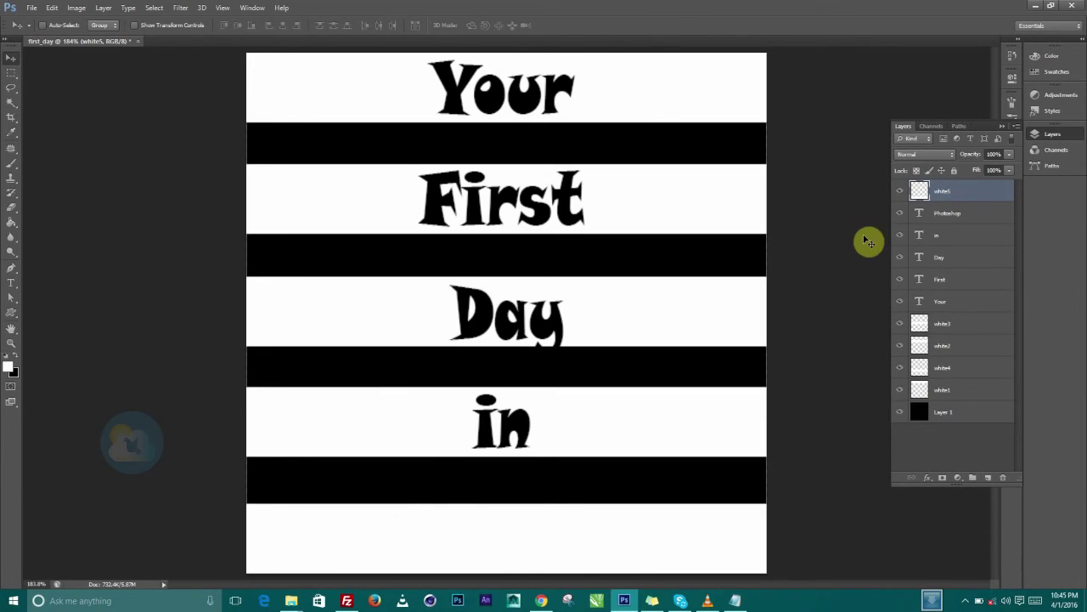
pyautogui.moveTo(957, 218); pyautogui.dragTo(956, 316)
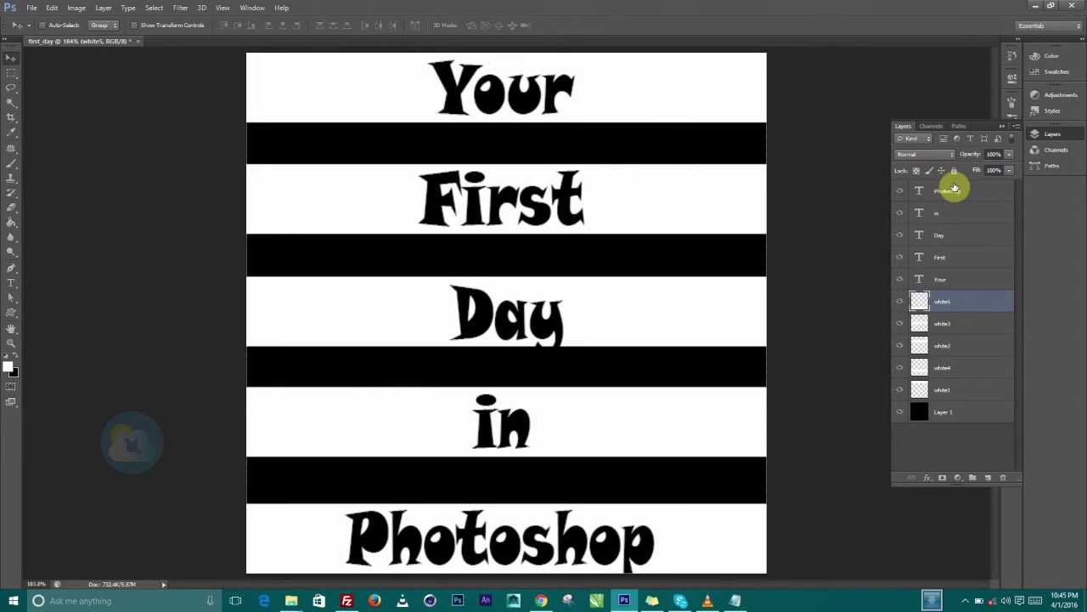
# Change the colour of the Photoshop text to red (ff0000)
pyautogui.click(922, 189)
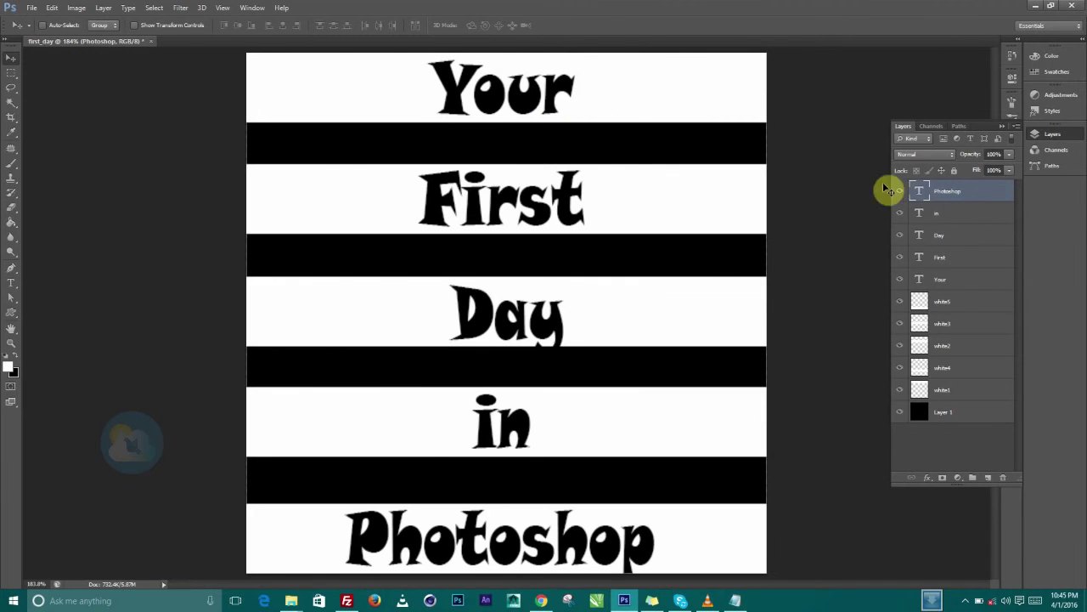
pyautogui.doubleClick(923, 195)
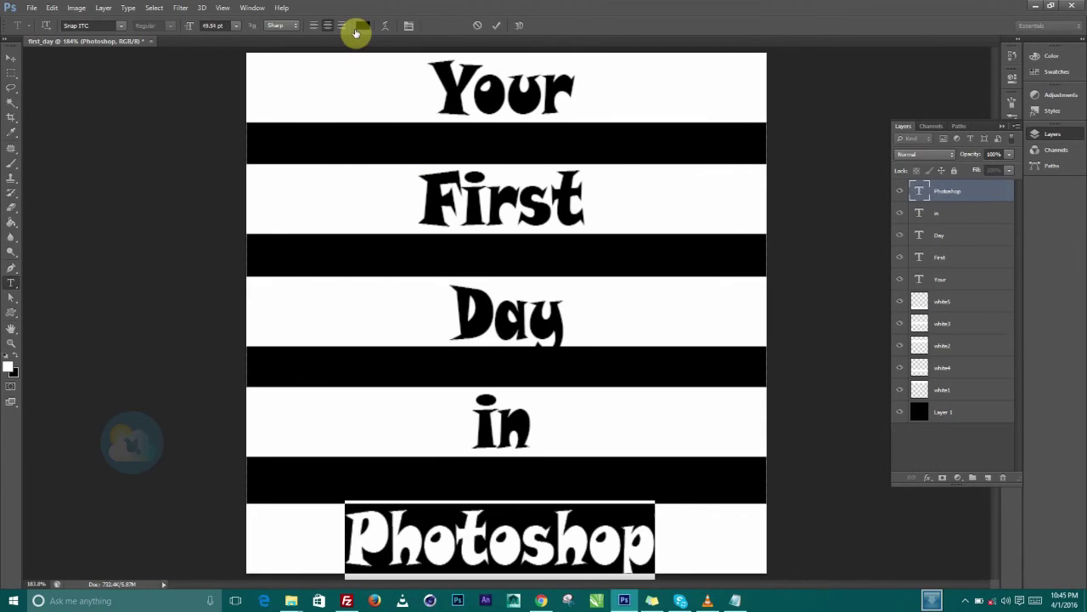
pyautogui.click(357, 29)
pyautogui.write('255')
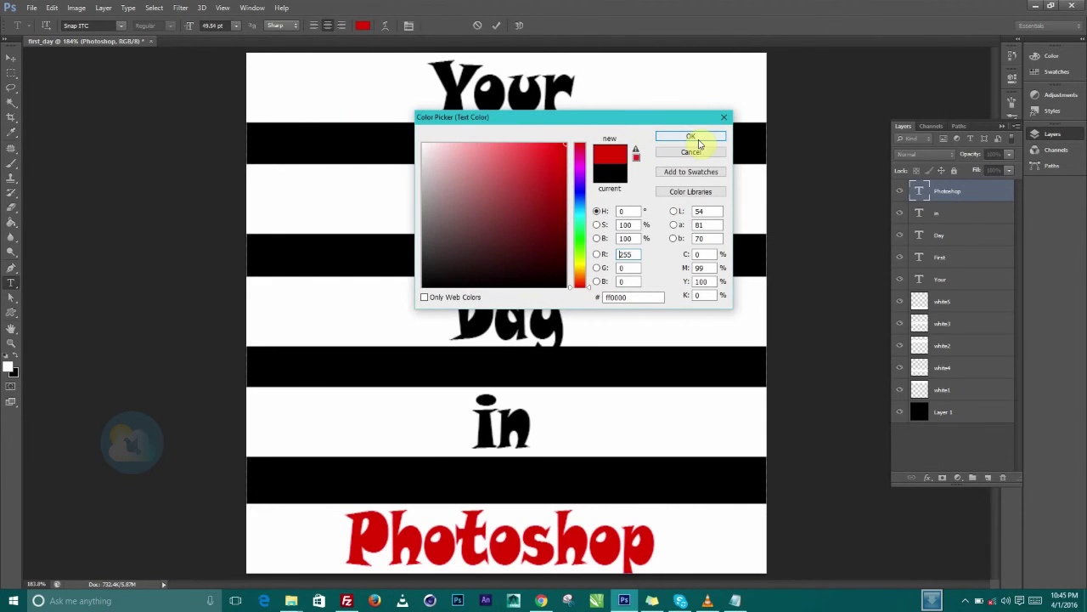
pyautogui.click(698, 136)
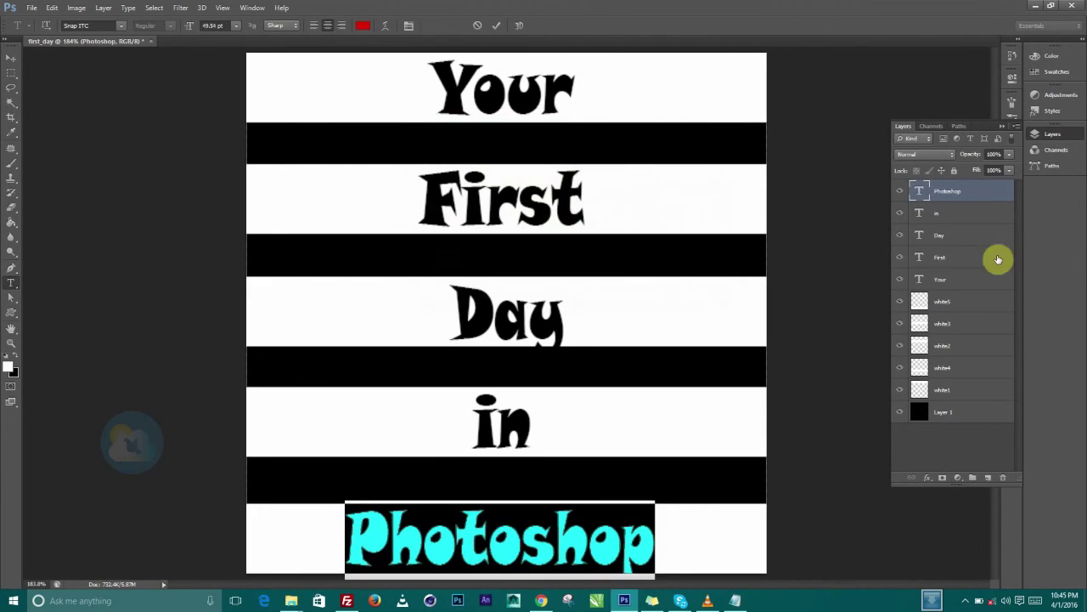
pyautogui.click(496, 26)
pyautogui.press('v')
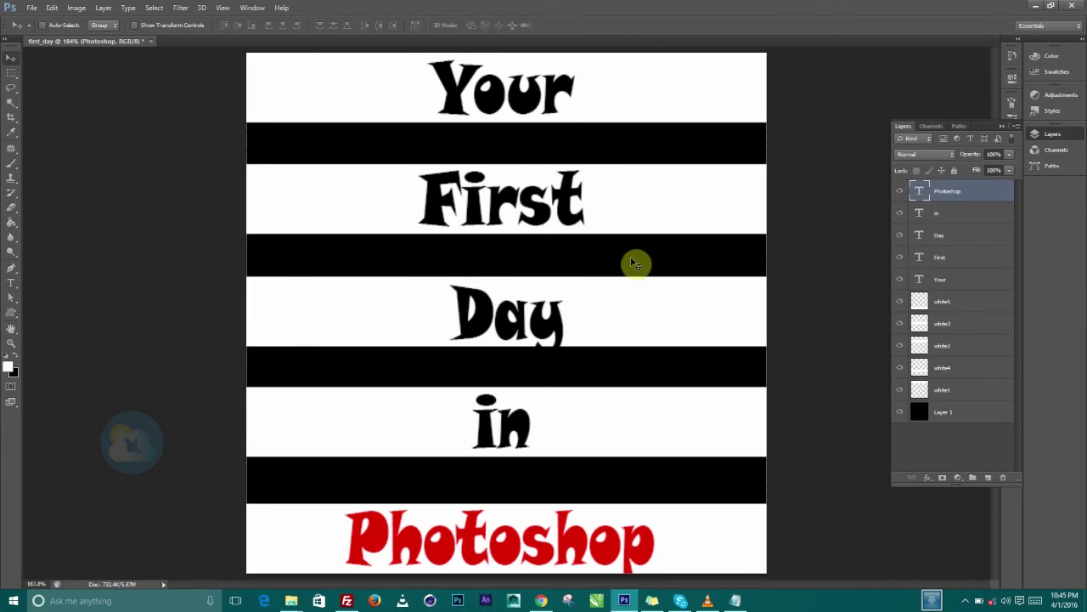
# Change the colour of the in text to a bright blue-violet
pyautogui.doubleClick(920, 216)
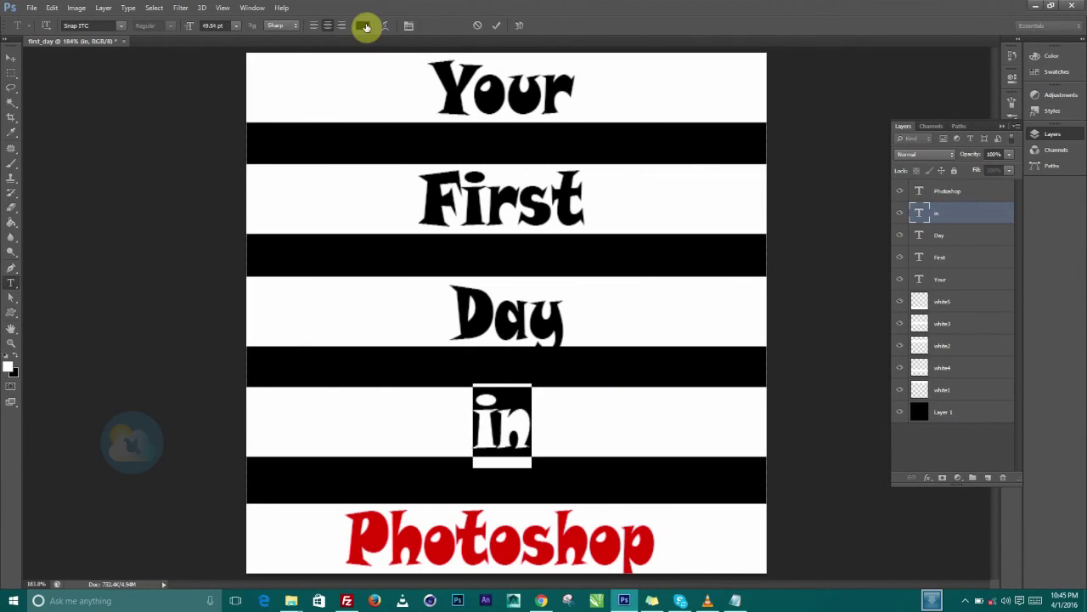
pyautogui.click(363, 25)
pyautogui.moveTo(581, 166); pyautogui.dragTo(581, 189)
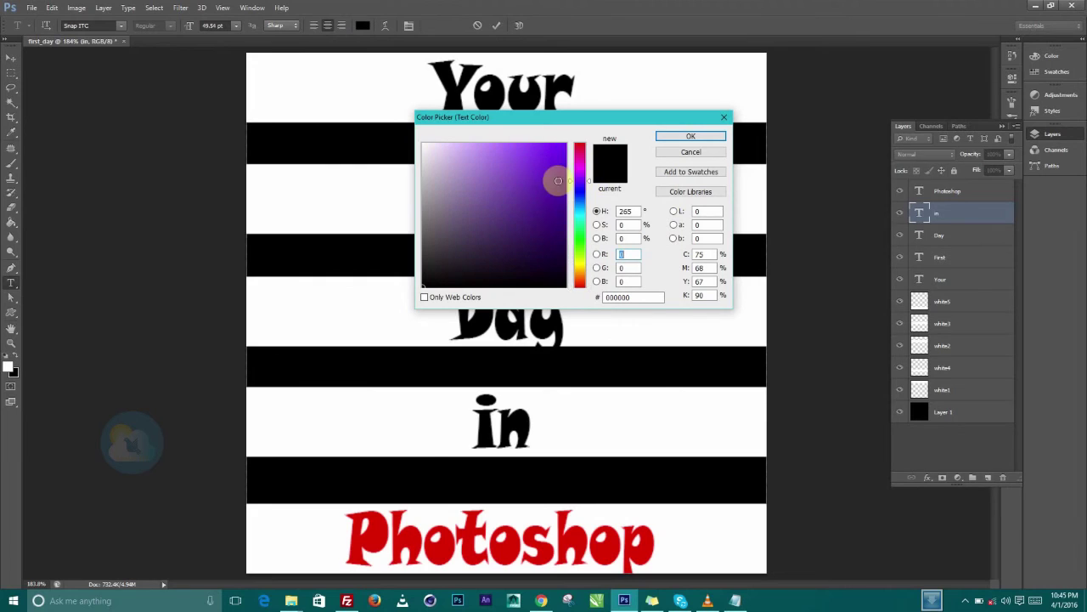
pyautogui.click(535, 175)
pyautogui.click(691, 138)
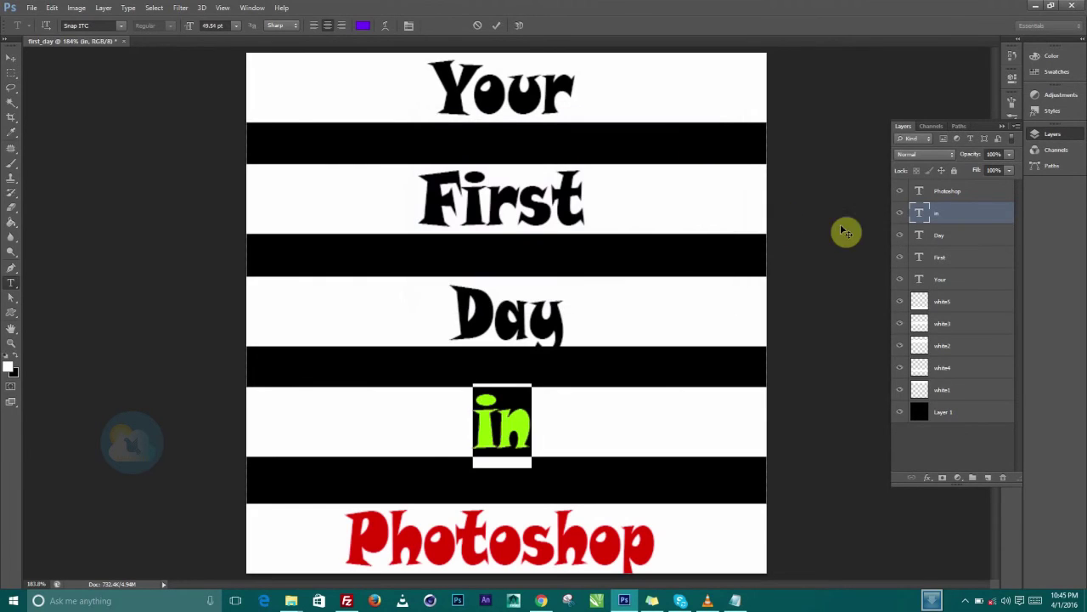
pyautogui.click(498, 27)
pyautogui.press('v')
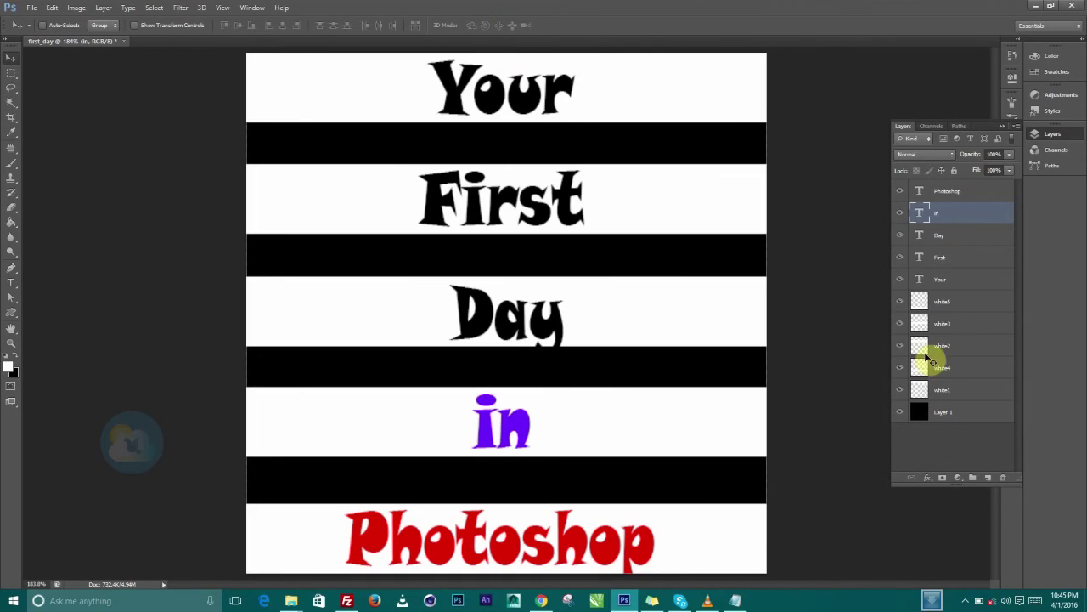
# Change the colour of the Day text to a bright mint green
pyautogui.doubleClick(922, 239)
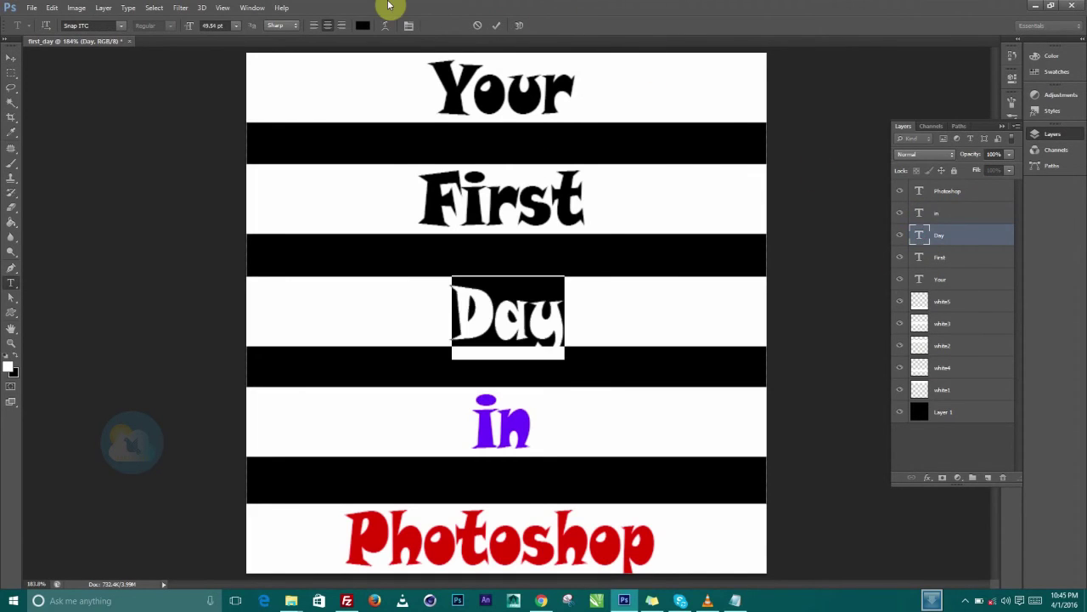
pyautogui.click(365, 25)
pyautogui.moveTo(539, 165); pyautogui.dragTo(548, 159)
pyautogui.moveTo(582, 208); pyautogui.dragTo(582, 221)
pyautogui.click(686, 136)
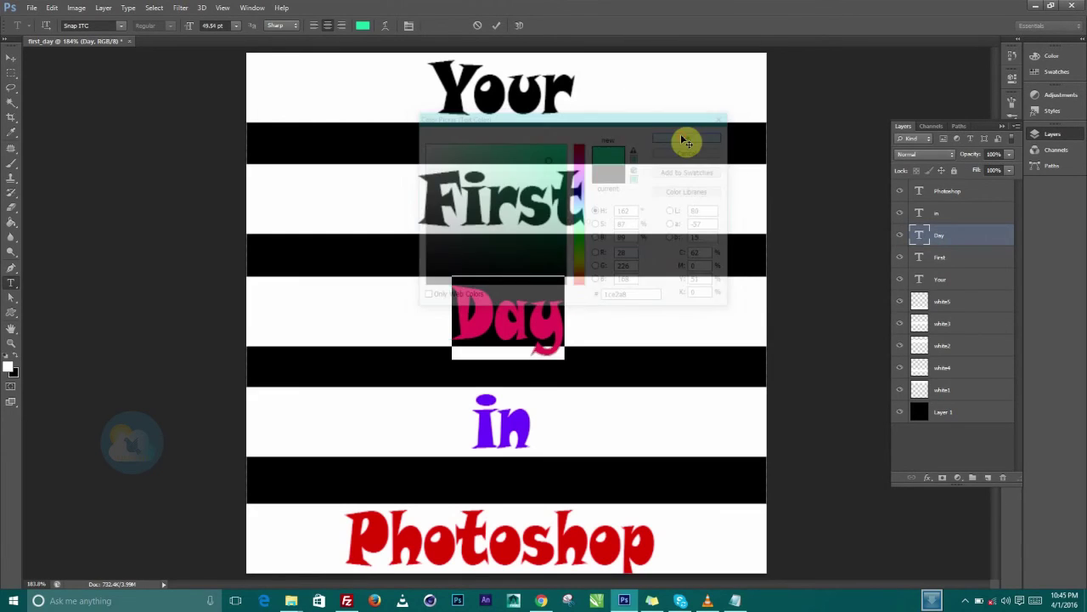
pyautogui.click(497, 25)
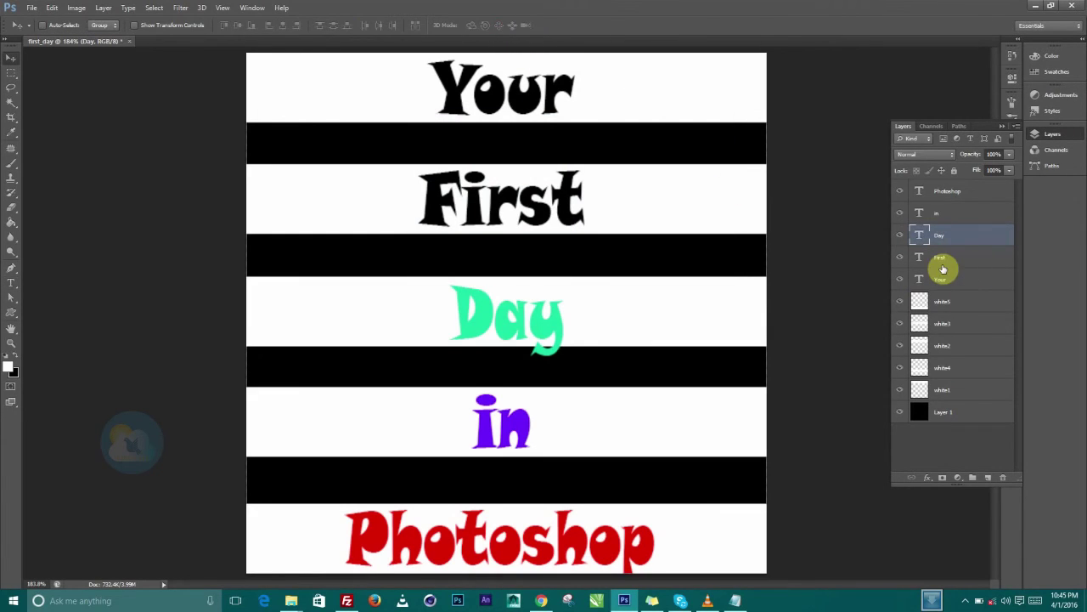
# Change the colour of the First text to golden yellow (d3b300)
pyautogui.click(927, 258)
pyautogui.doubleClick(924, 259)
pyautogui.click(363, 25)
pyautogui.click(541, 261)
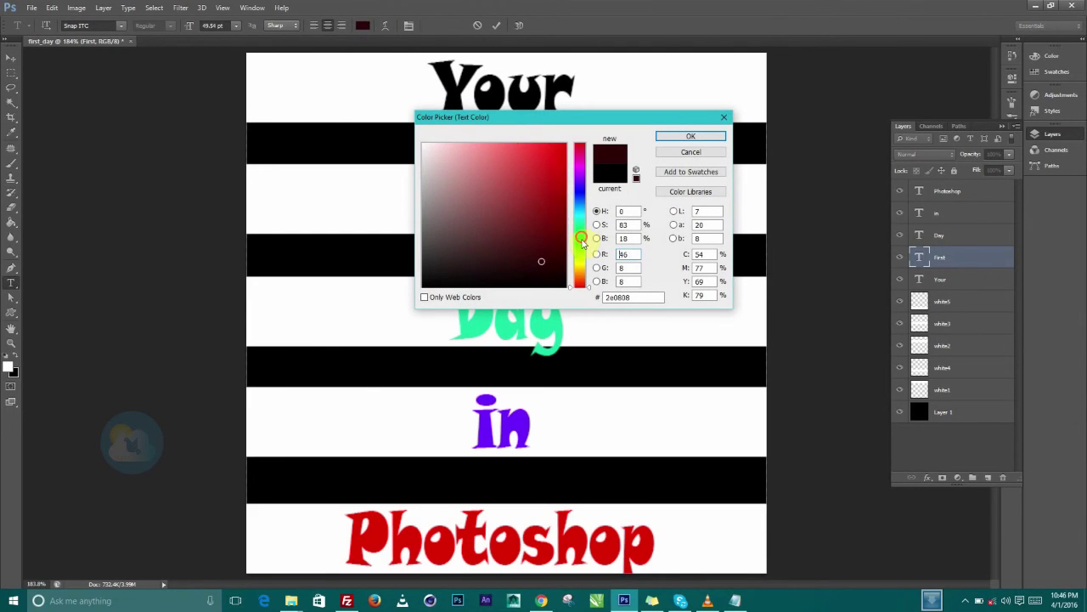
pyautogui.moveTo(582, 243); pyautogui.dragTo(581, 266)
pyautogui.click(566, 167)
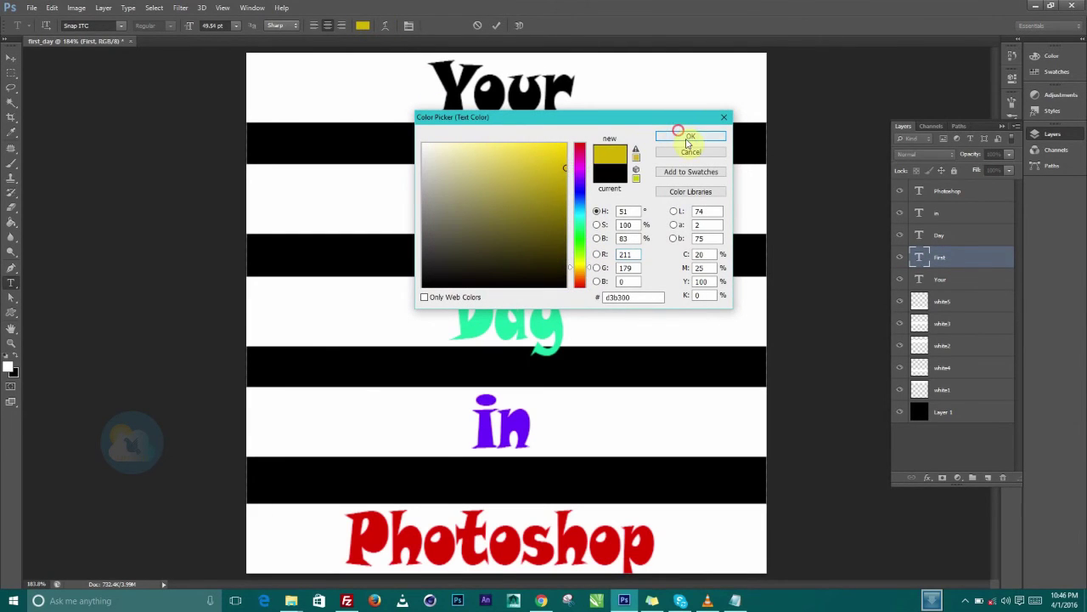
pyautogui.click(688, 138)
pyautogui.click(496, 26)
pyautogui.press('v')
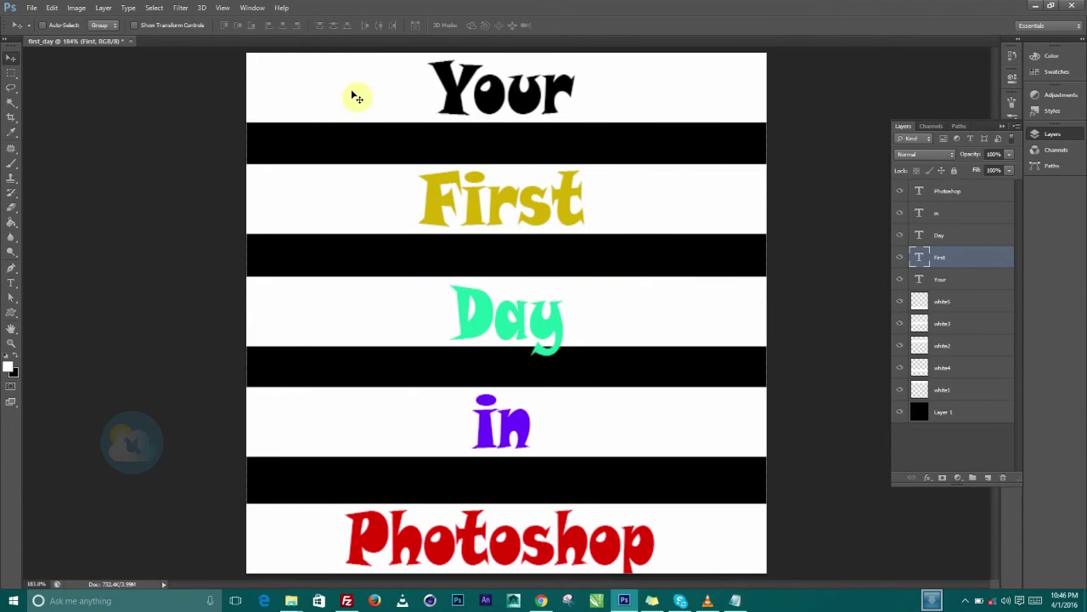
# Try font sizes of 60 pt, 48 pt and 51 pt on the Your text
pyautogui.click(917, 195)
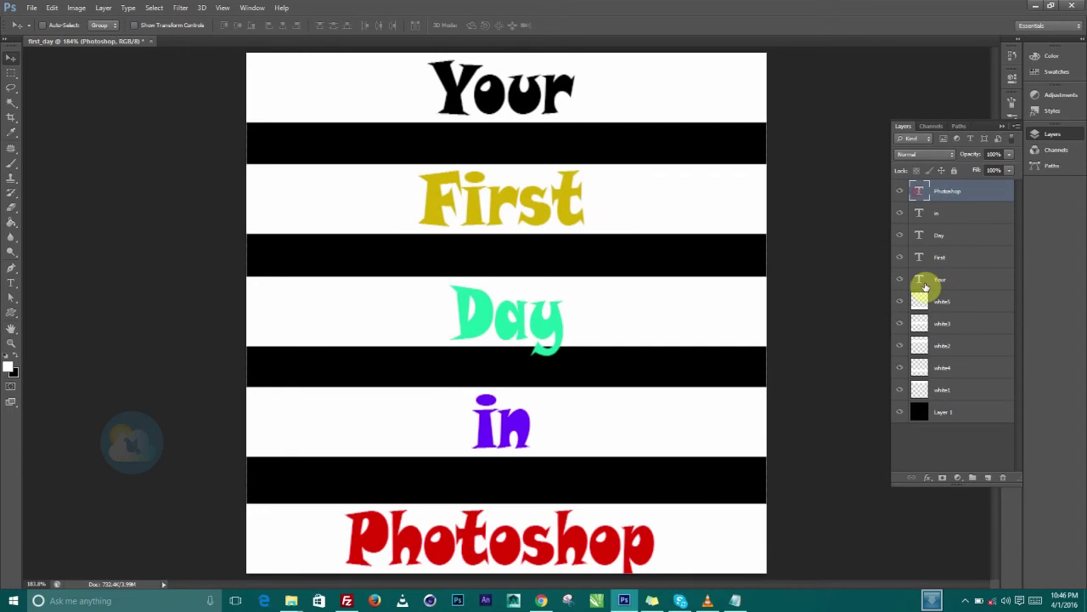
pyautogui.doubleClick(920, 281)
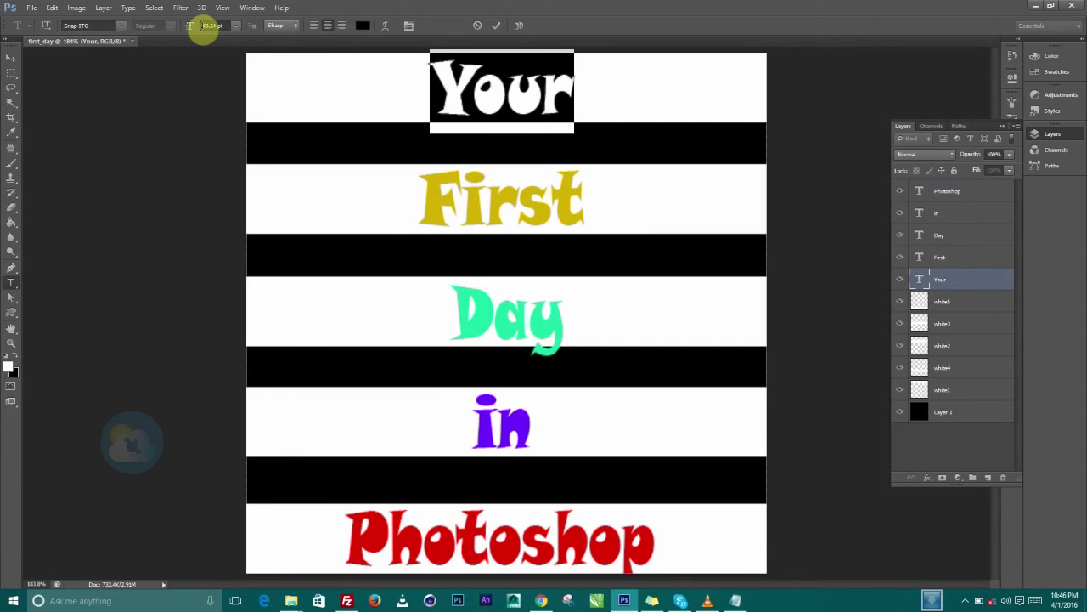
pyautogui.click(218, 27)
pyautogui.click(236, 27)
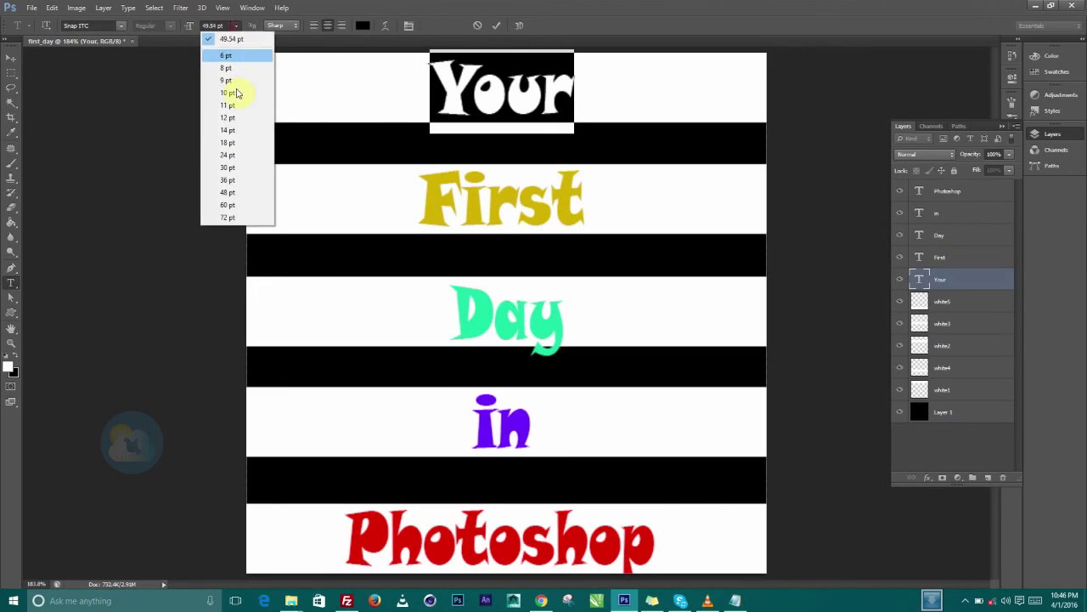
pyautogui.click(231, 205)
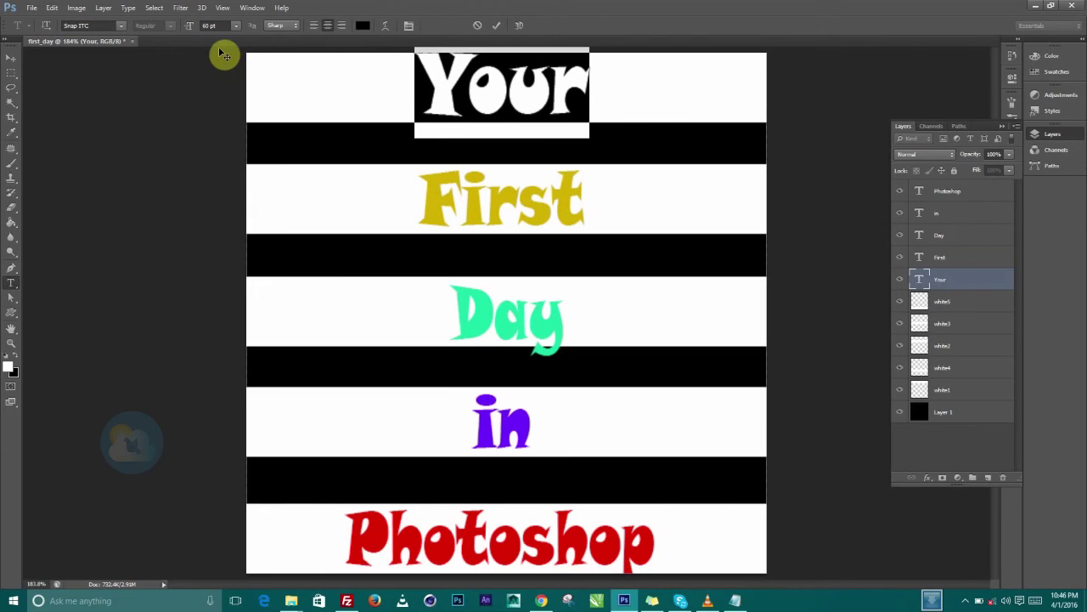
pyautogui.click(235, 26)
pyautogui.click(224, 195)
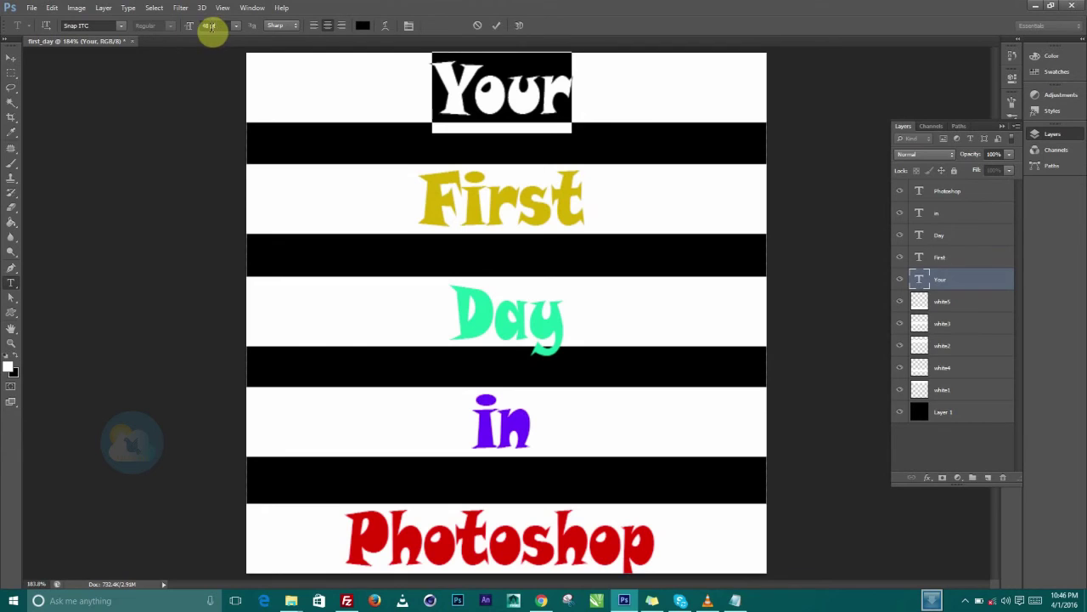
pyautogui.moveTo(190, 26); pyautogui.dragTo(191, 35)
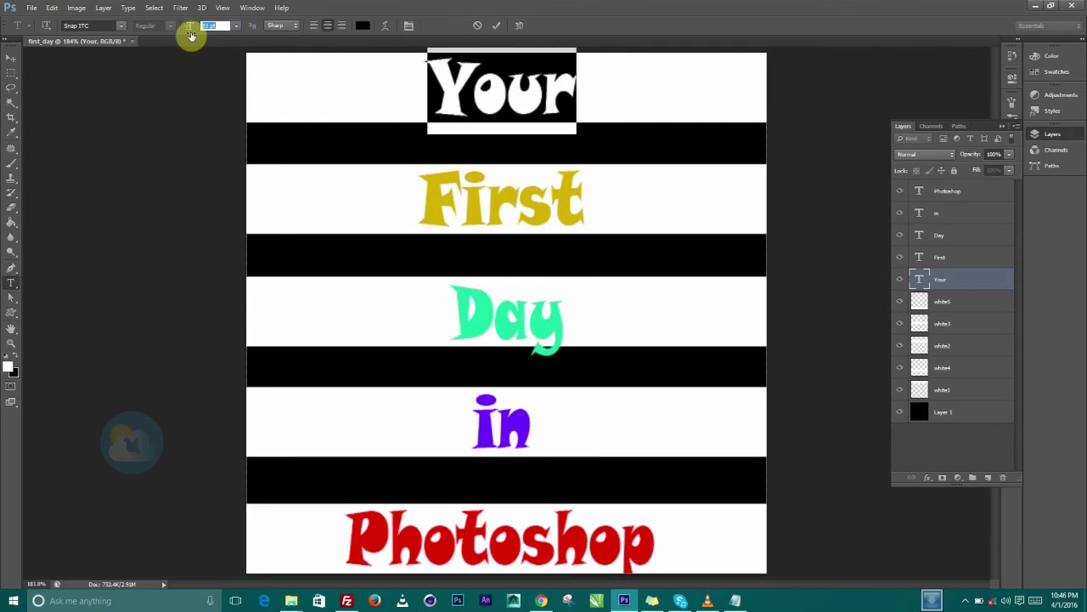
# Try the Something in the way font on the Your text
pyautogui.click(121, 26)
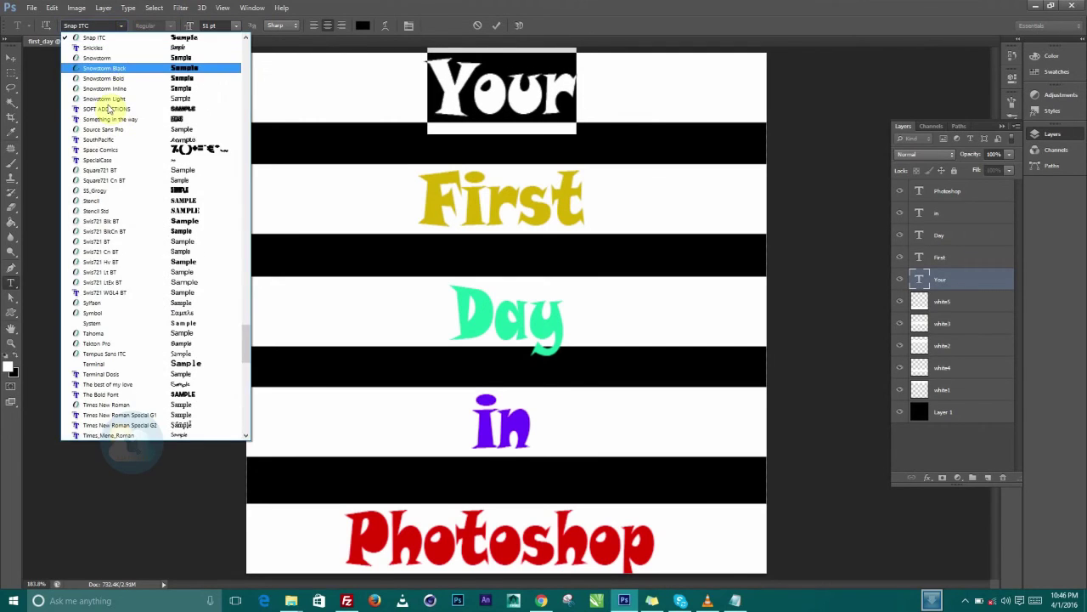
pyautogui.click(180, 120)
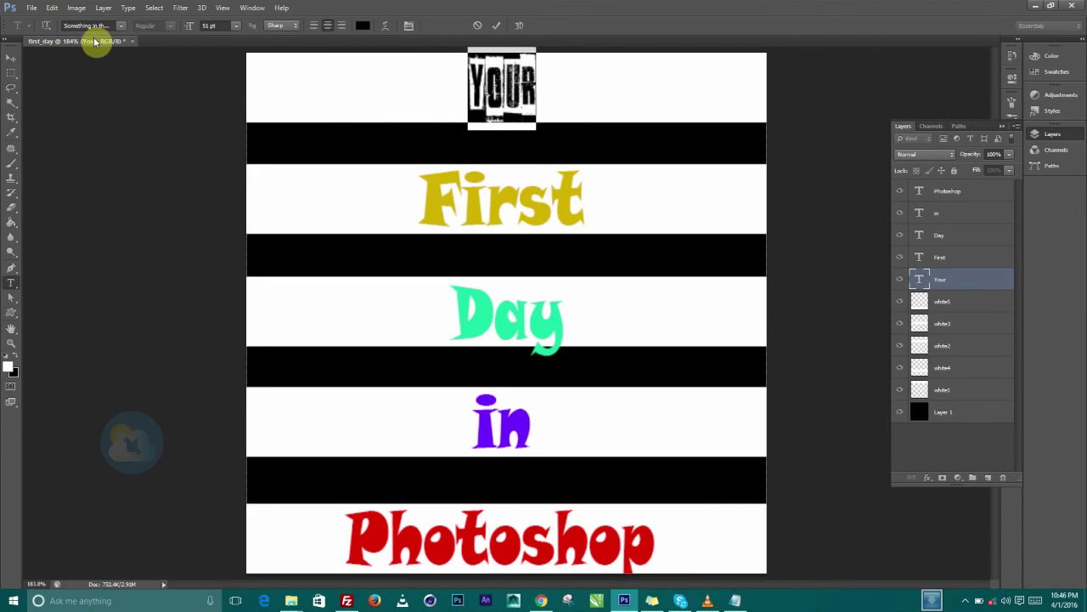
pyautogui.click(496, 26)
pyautogui.press('v')
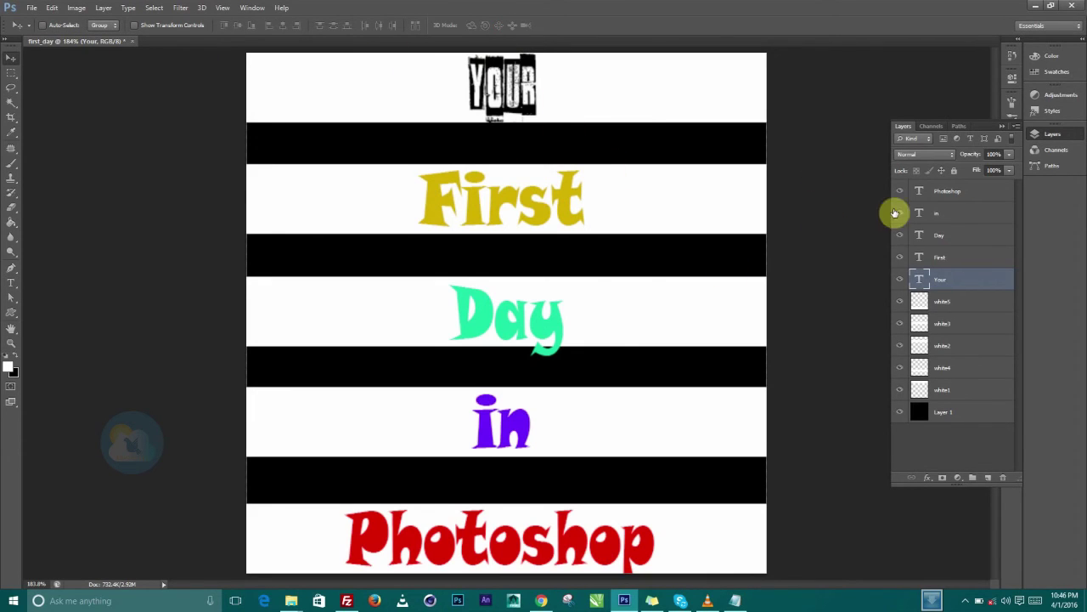
# Reopen the Your text for editing, leave it as is, and undo its font and size changes
pyautogui.doubleClick(920, 279)
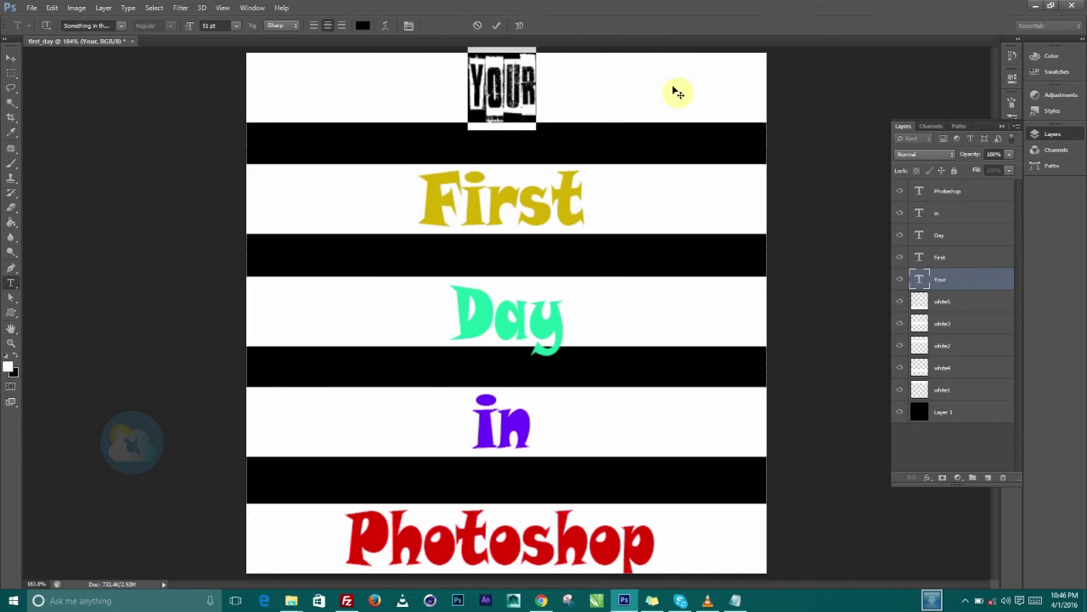
pyautogui.click(497, 25)
pyautogui.press('v')
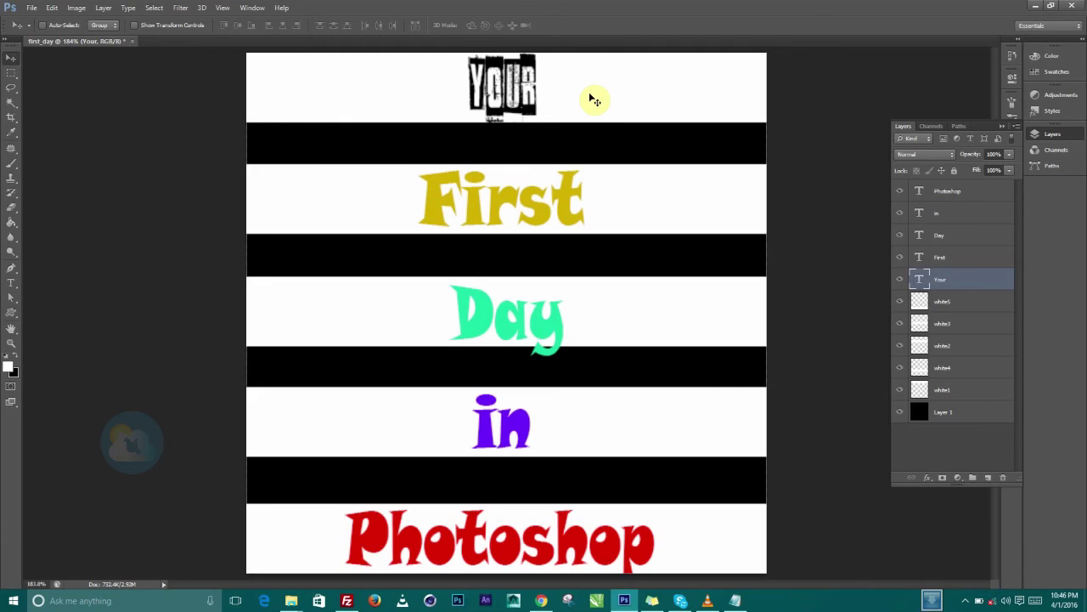
pyautogui.hotkey('ctrl', 'z')
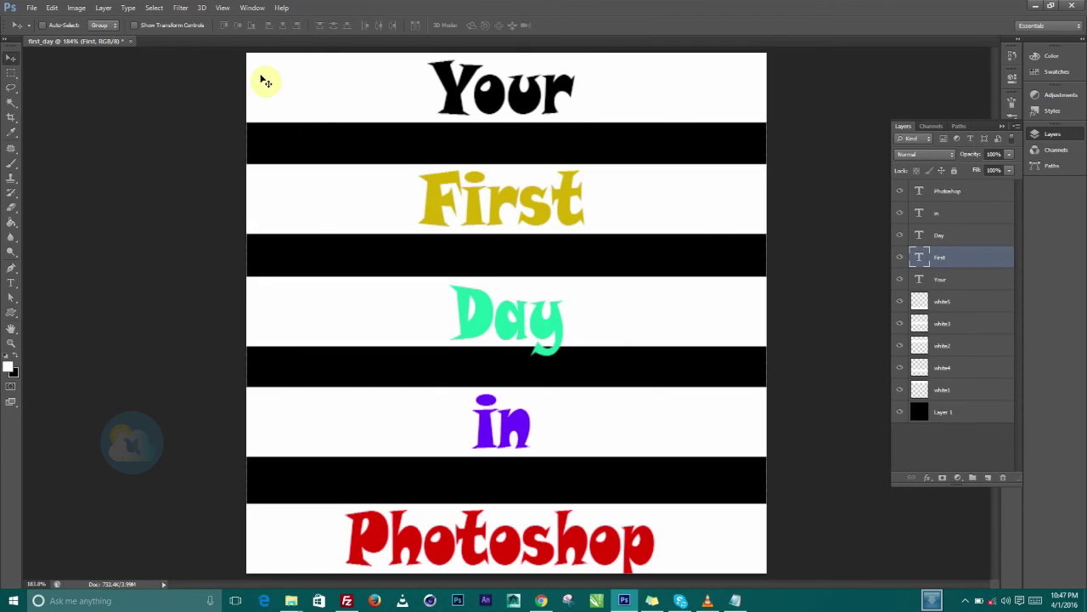
# Move the Day text slightly upward so that it fits within its white strip
pyautogui.click(919, 235)
pyautogui.moveTo(515, 327); pyautogui.dragTo(513, 319)
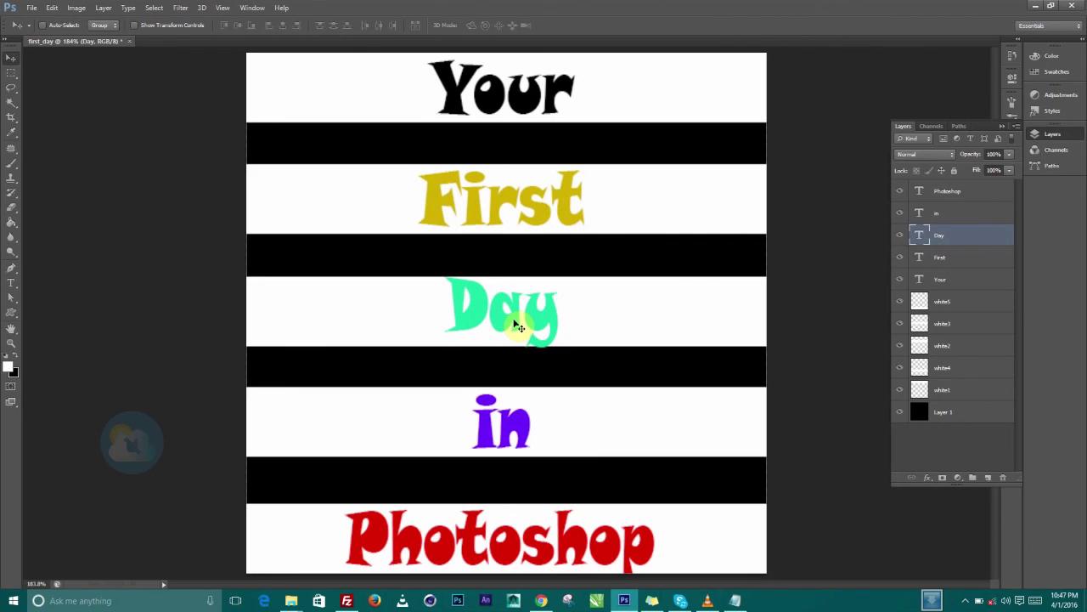